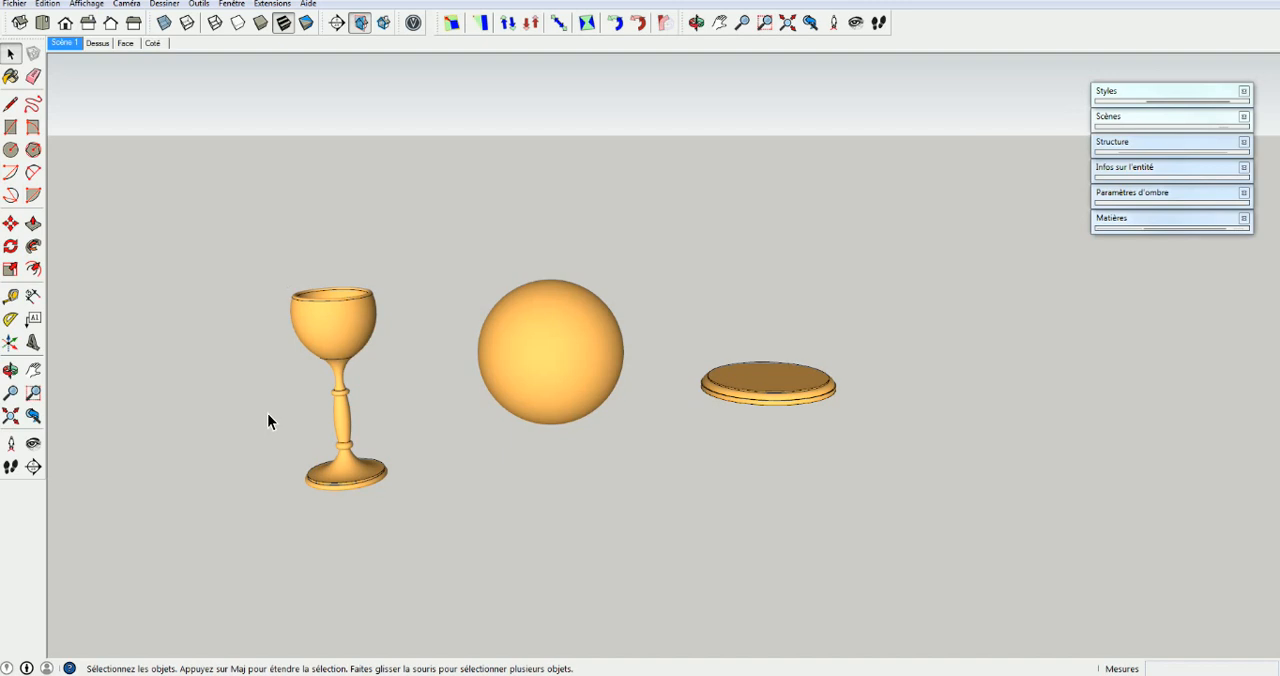
Delete the face of the flat goblet profile, keeping only its outline
{"action": "middle_click_drag", "start_coordinate": [267, 415], "coordinate": [768, 367]}
{"action": "scroll", "coordinate": [570, 381], "scroll_direction": "up", "scroll_amount": 3}
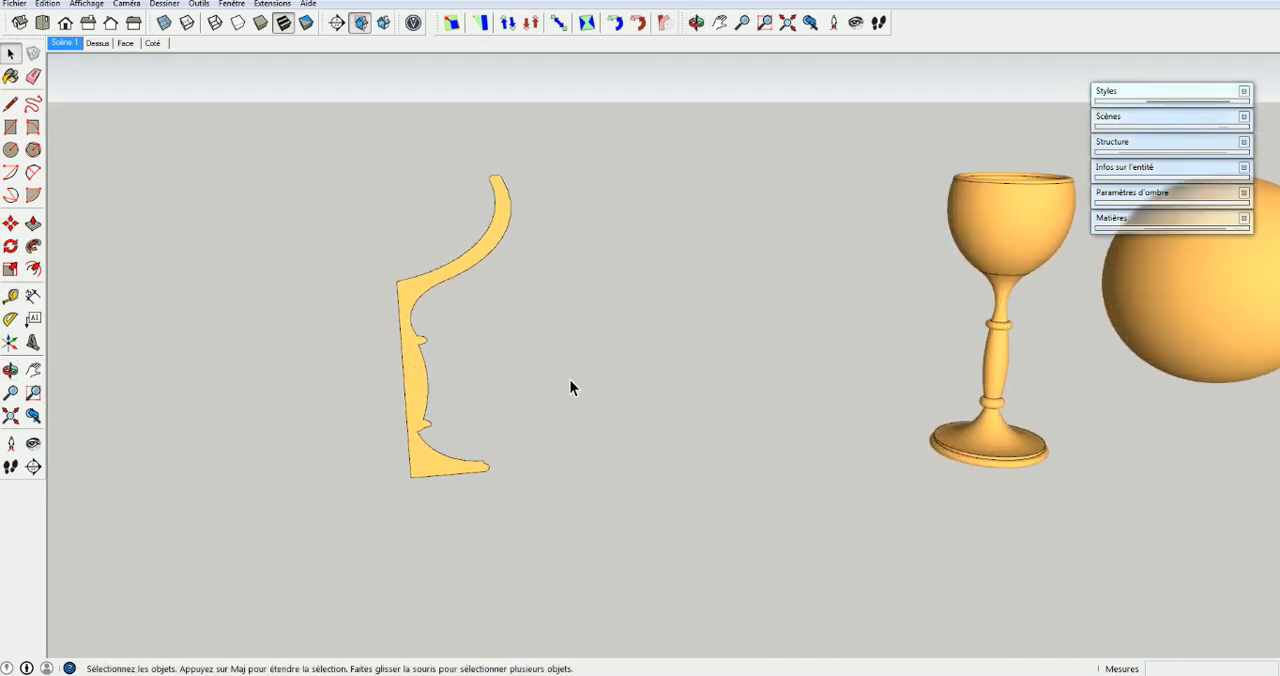
{"action": "left_click", "coordinate": [408, 295]}
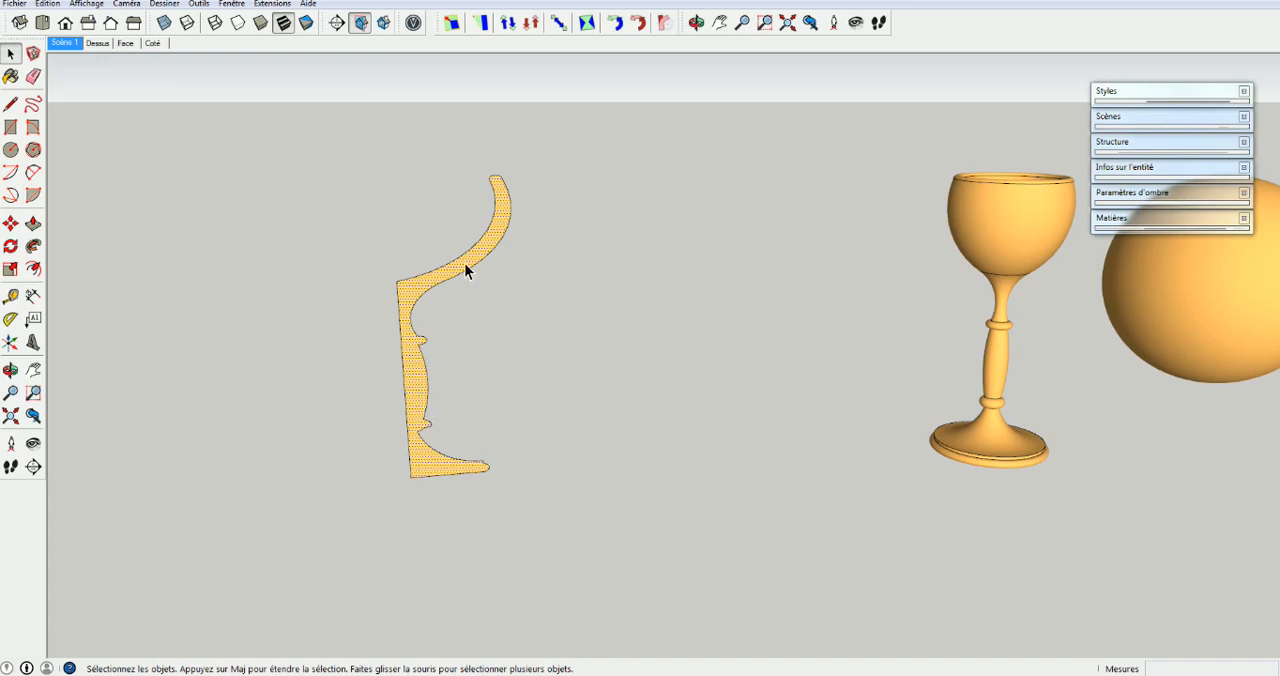
{"action": "key", "text": "Delete"}
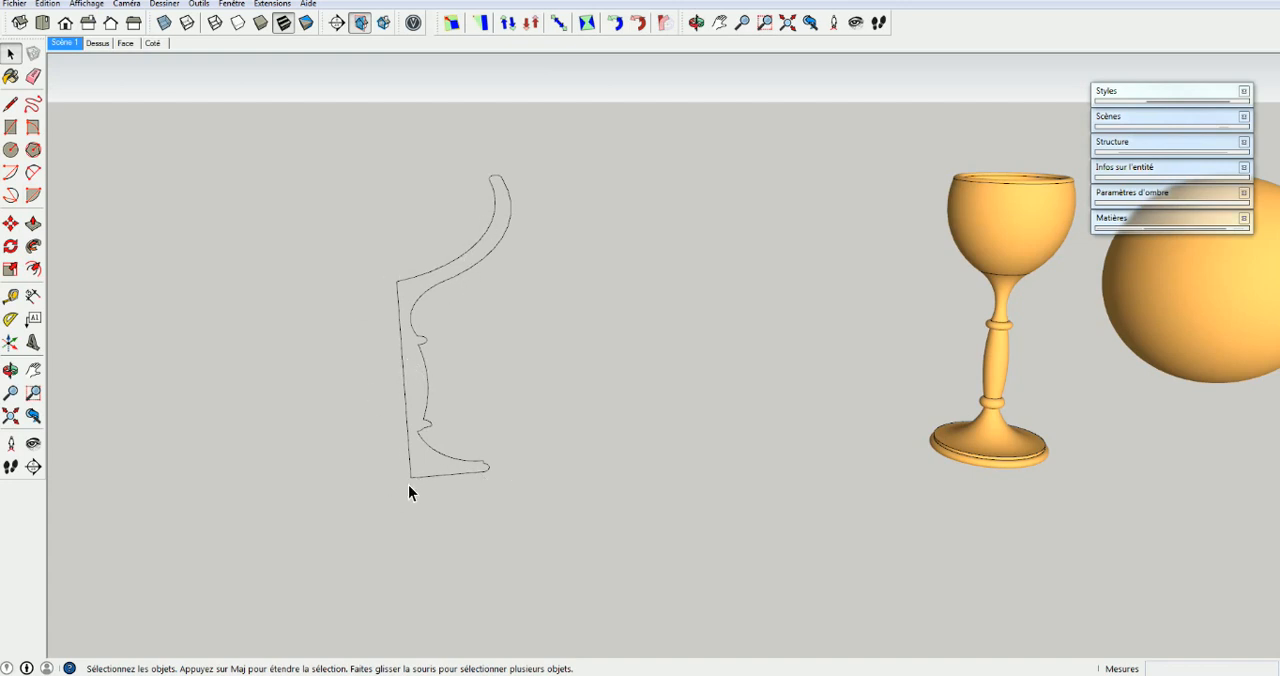
Recreate the profile's face by drawing a line about 102 mm long from the curve under the bowl to the stem's upper corner
{"action": "mouse_move", "coordinate": [410, 329]}
{"action": "middle_mouse_down"}
{"action": "mouse_move", "coordinate": [428, 320]}
{"action": "mouse_move", "coordinate": [451, 226]}
{"action": "mouse_move", "coordinate": [446, 281]}
{"action": "mouse_move", "coordinate": [403, 342]}
{"action": "middle_mouse_up"}
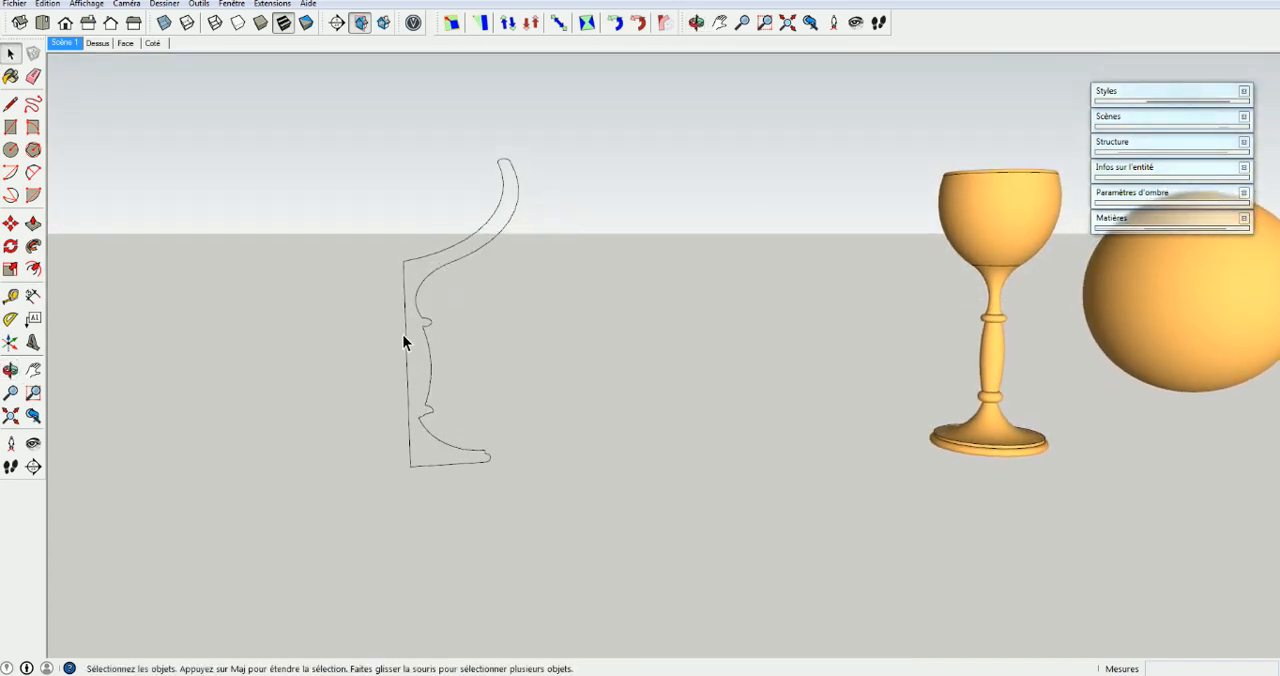
{"action": "key", "text": "l"}
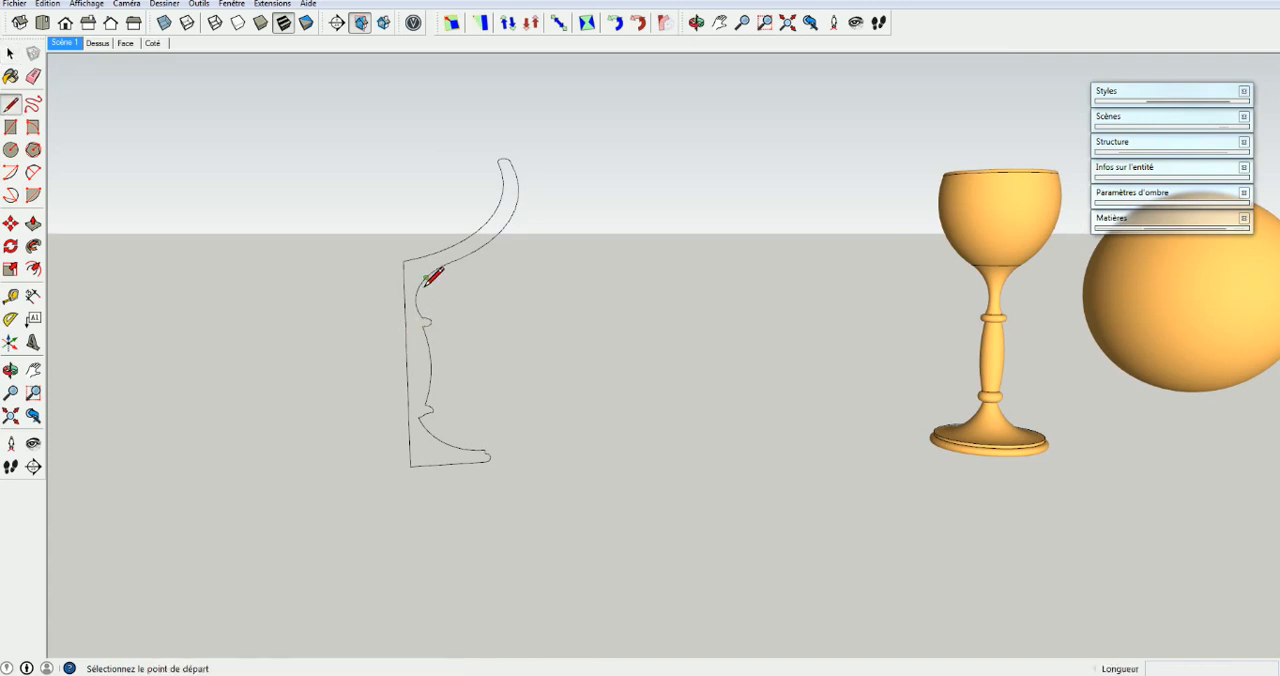
{"action": "left_click", "coordinate": [421, 283]}
{"action": "left_click", "coordinate": [405, 259]}
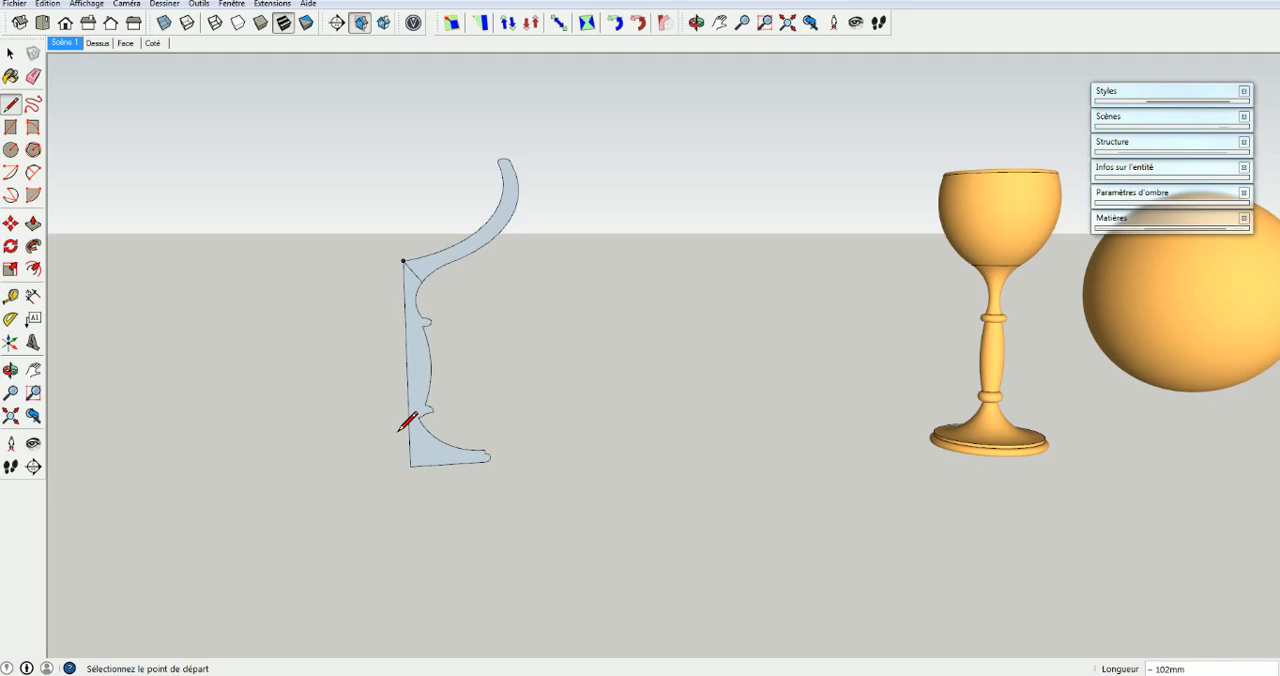
Erase the helper line crossing the profile so the face is a single piece
{"action": "key", "text": "e"}
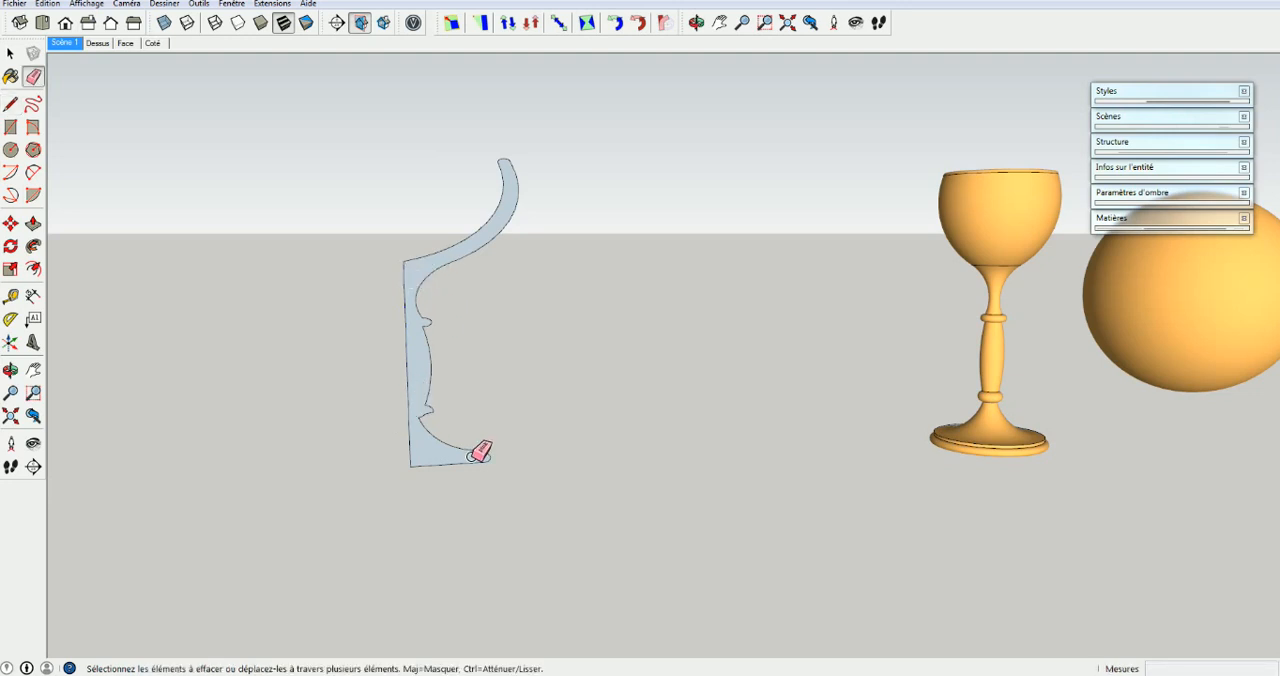
{"action": "scroll", "coordinate": [430, 328], "scroll_direction": "up", "scroll_amount": 4}
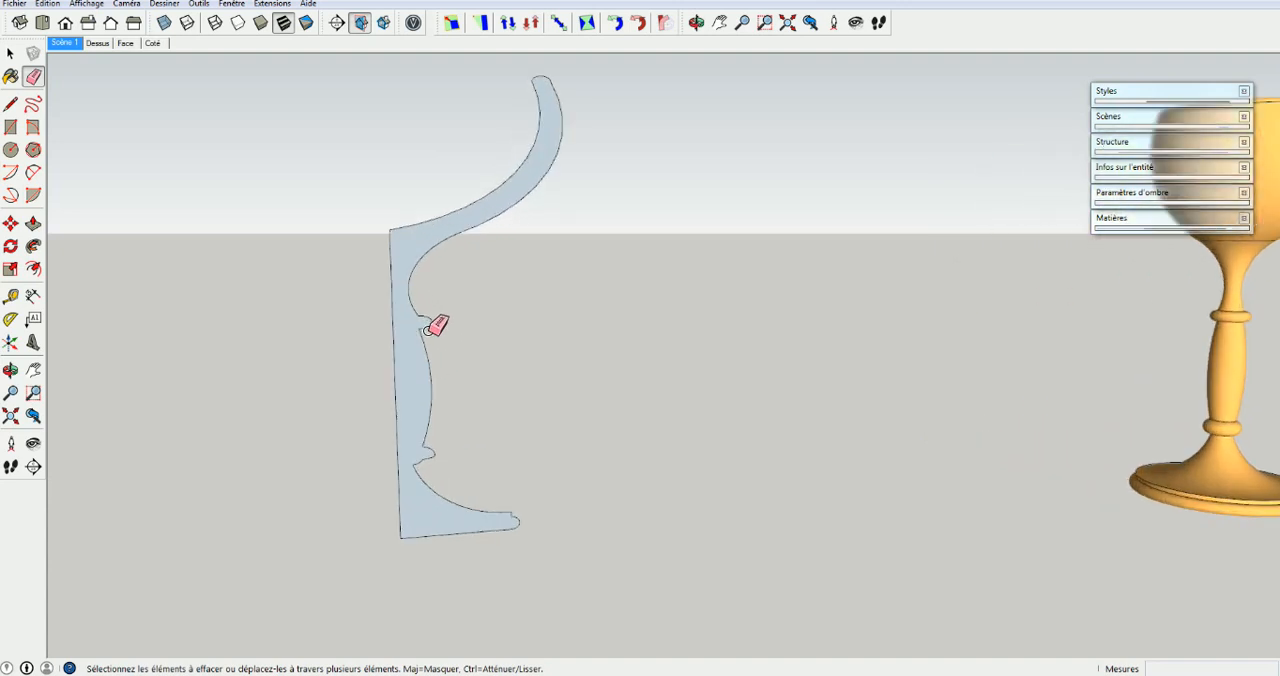
{"action": "scroll", "coordinate": [427, 330], "scroll_direction": "up", "scroll_amount": 1}
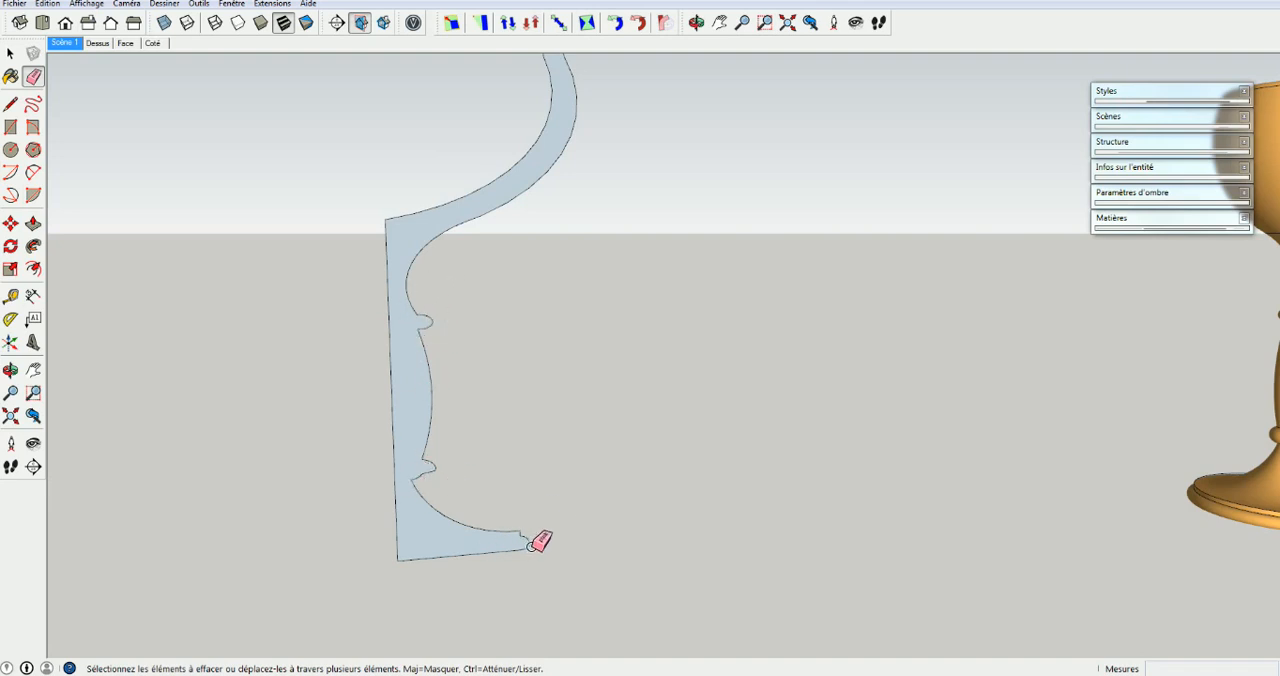
{"action": "scroll", "coordinate": [531, 545], "scroll_direction": "down", "scroll_amount": 3}
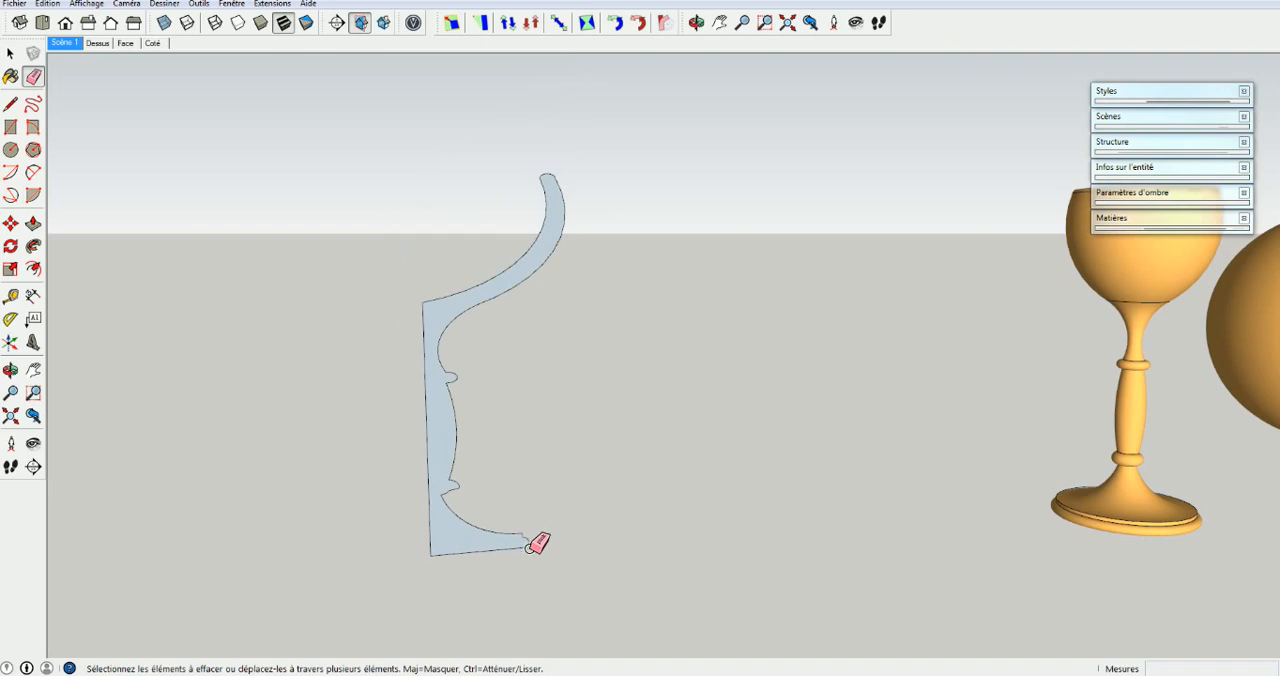
{"action": "scroll", "coordinate": [530, 543], "scroll_direction": "down", "scroll_amount": 2}
{"action": "key", "text": "space"}
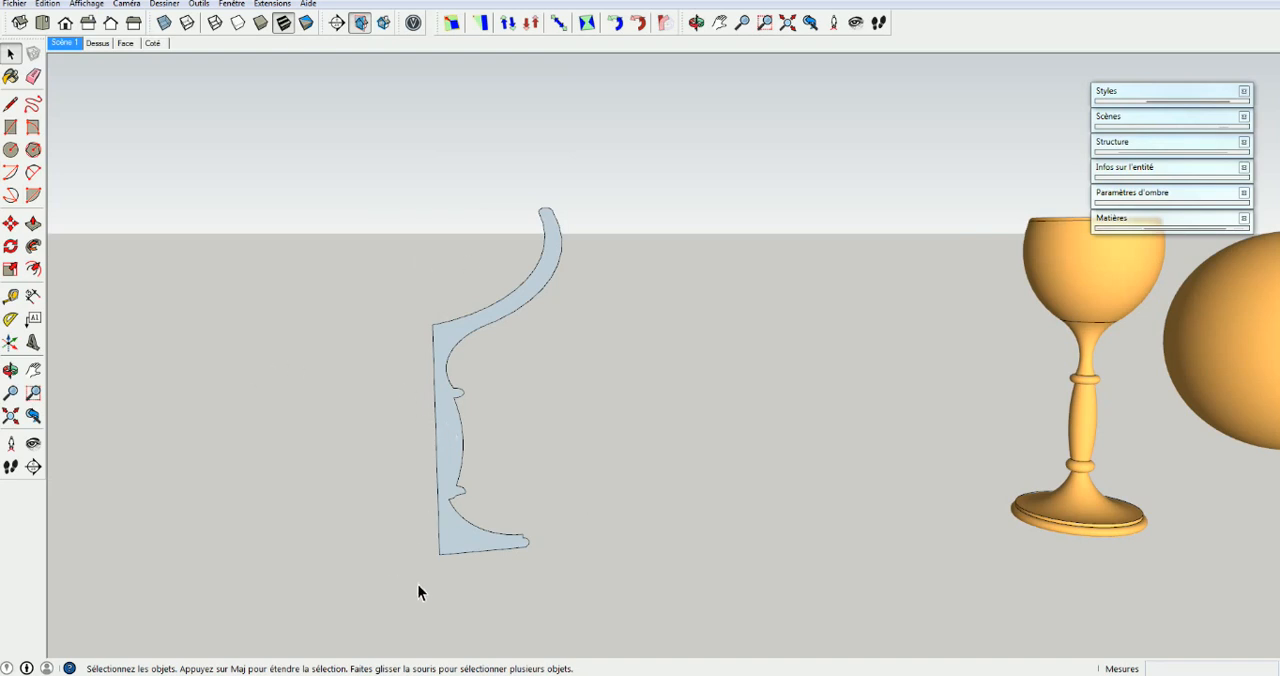
Draw a horizontal 24-sided circle with a radius of about 690 mm, centred on the axis corner at the profile's base
{"action": "middle_click_drag", "start_coordinate": [495, 596], "coordinate": [400, 611]}
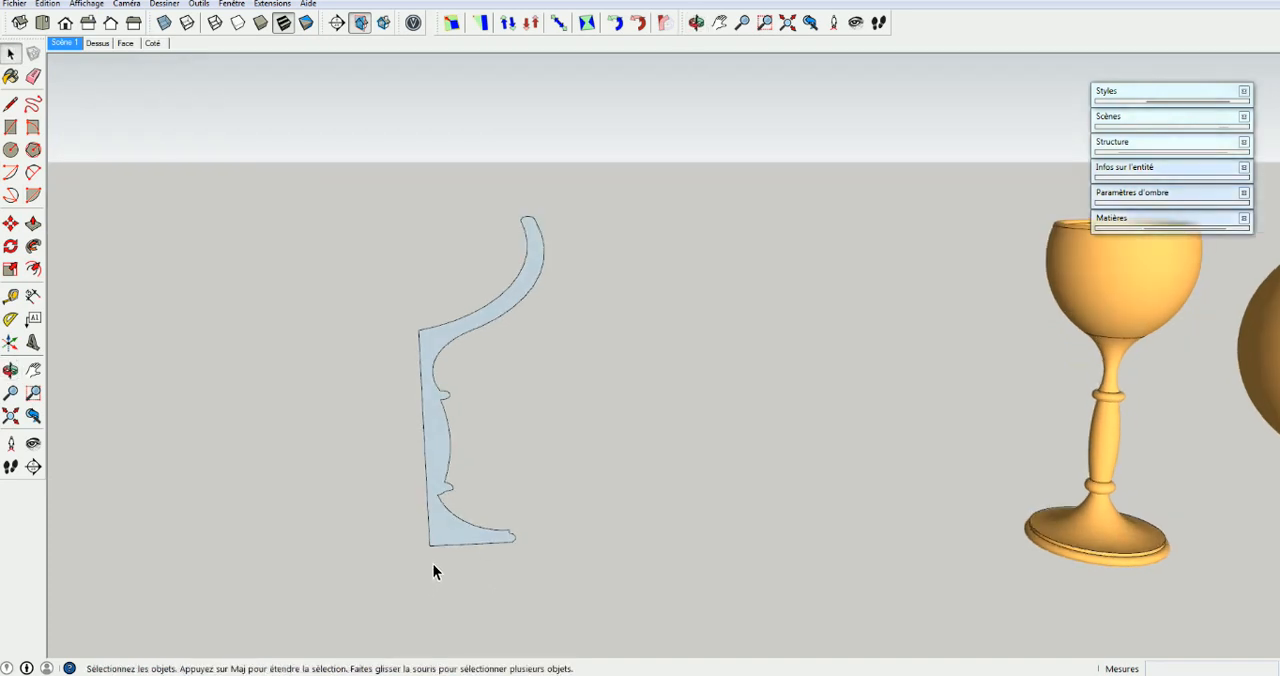
{"action": "key", "text": "c"}
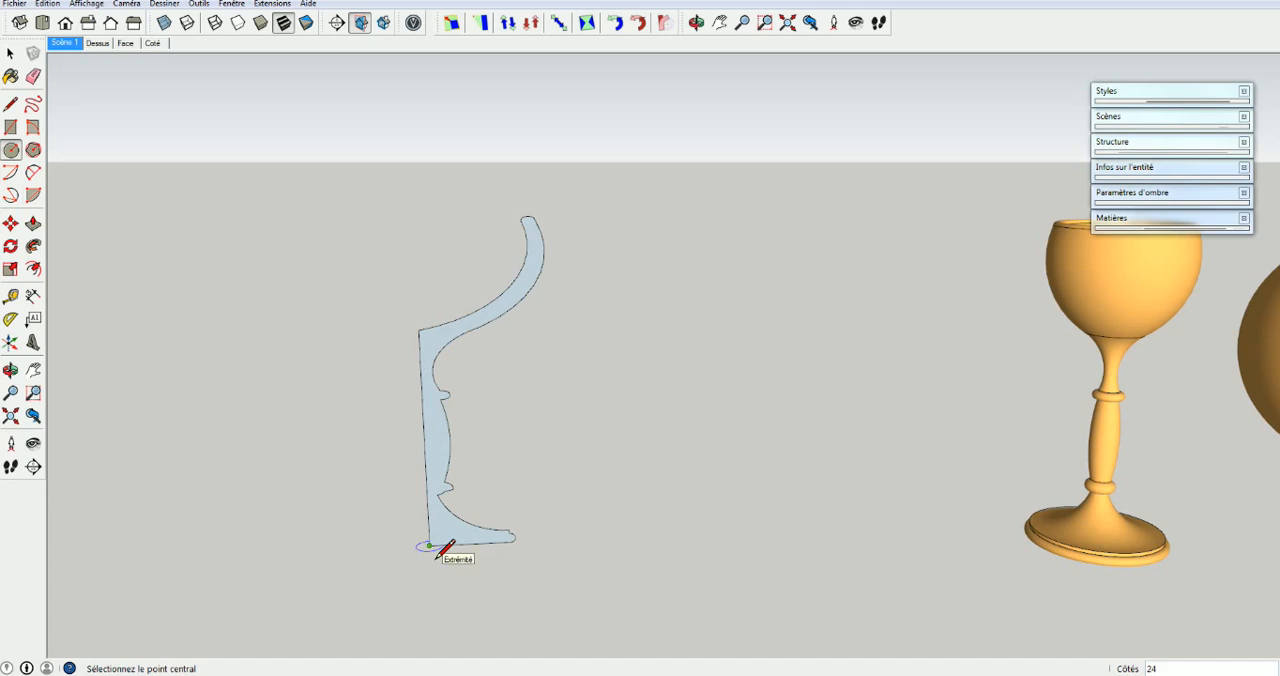
{"action": "left_click", "coordinate": [430, 546]}
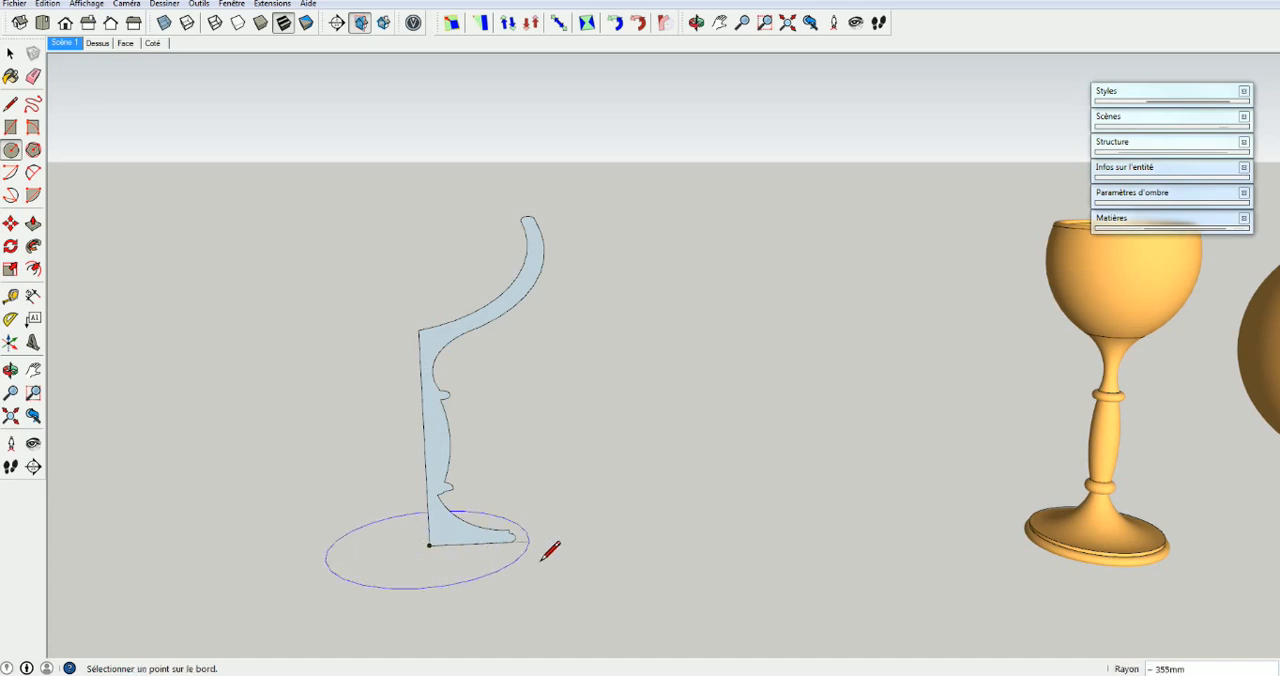
{"action": "left_click", "coordinate": [623, 540]}
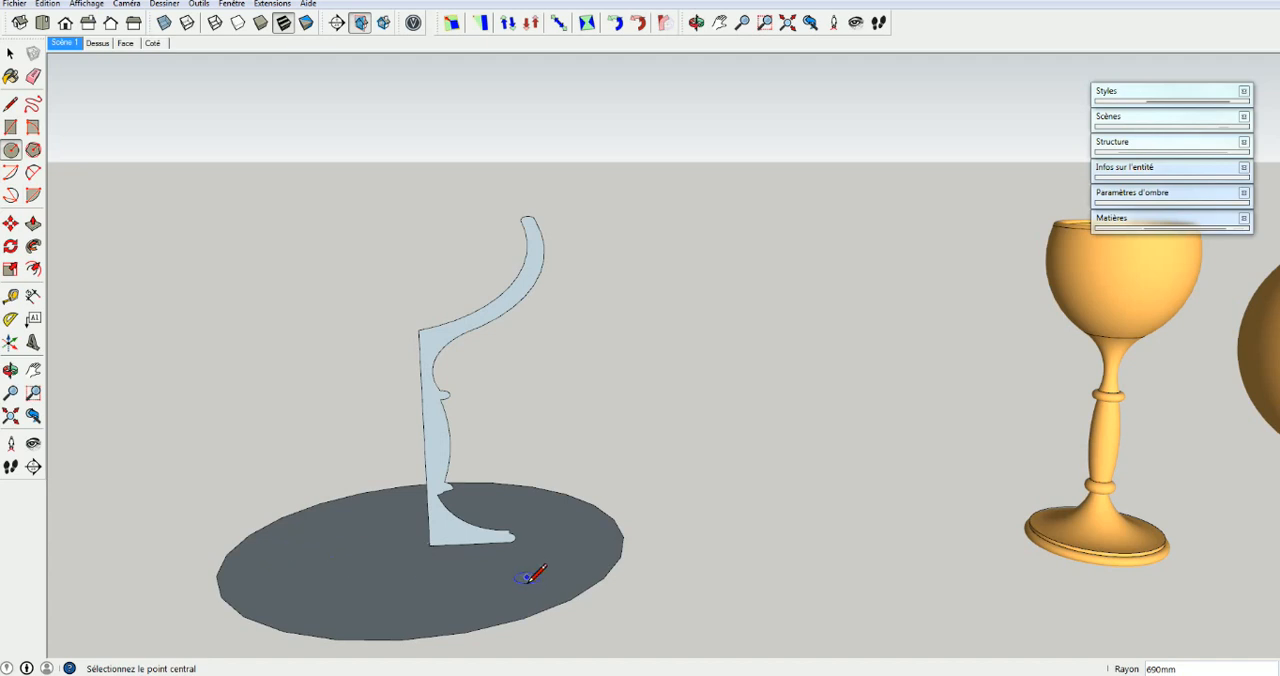
Select the circle's edge and show its entity information to check the segment setting
{"action": "middle_click_drag", "start_coordinate": [637, 543], "coordinate": [600, 597]}
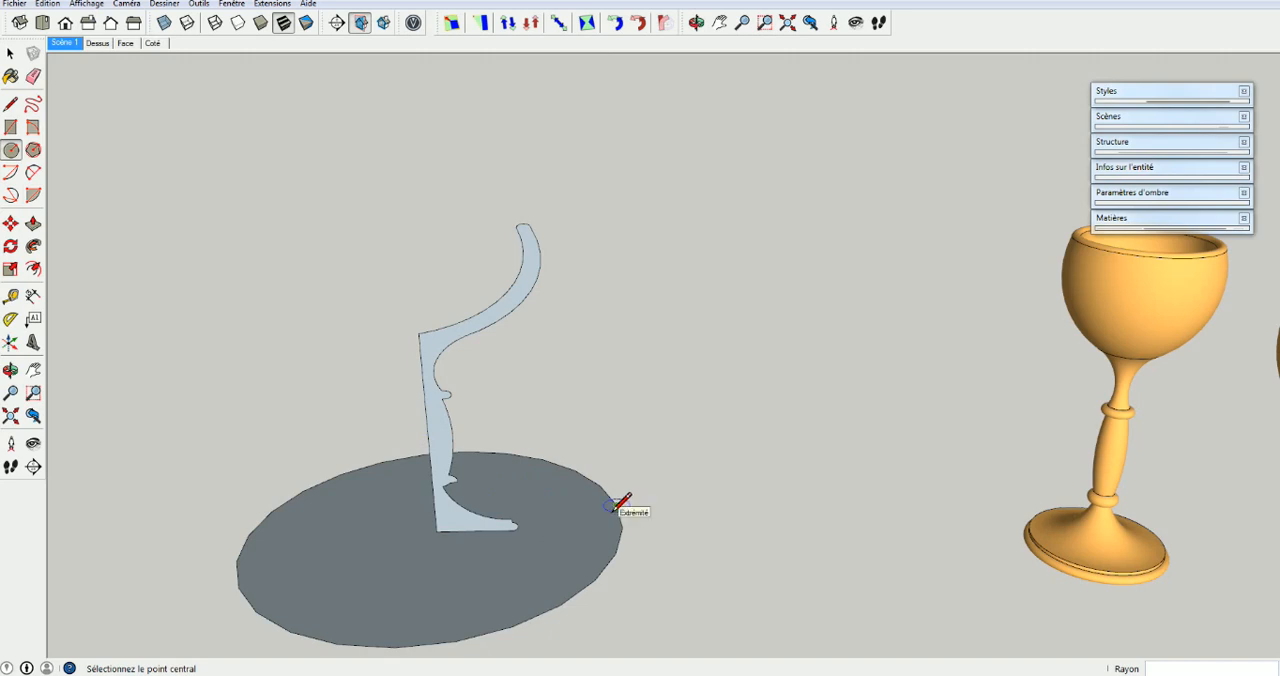
{"action": "key", "text": "space"}
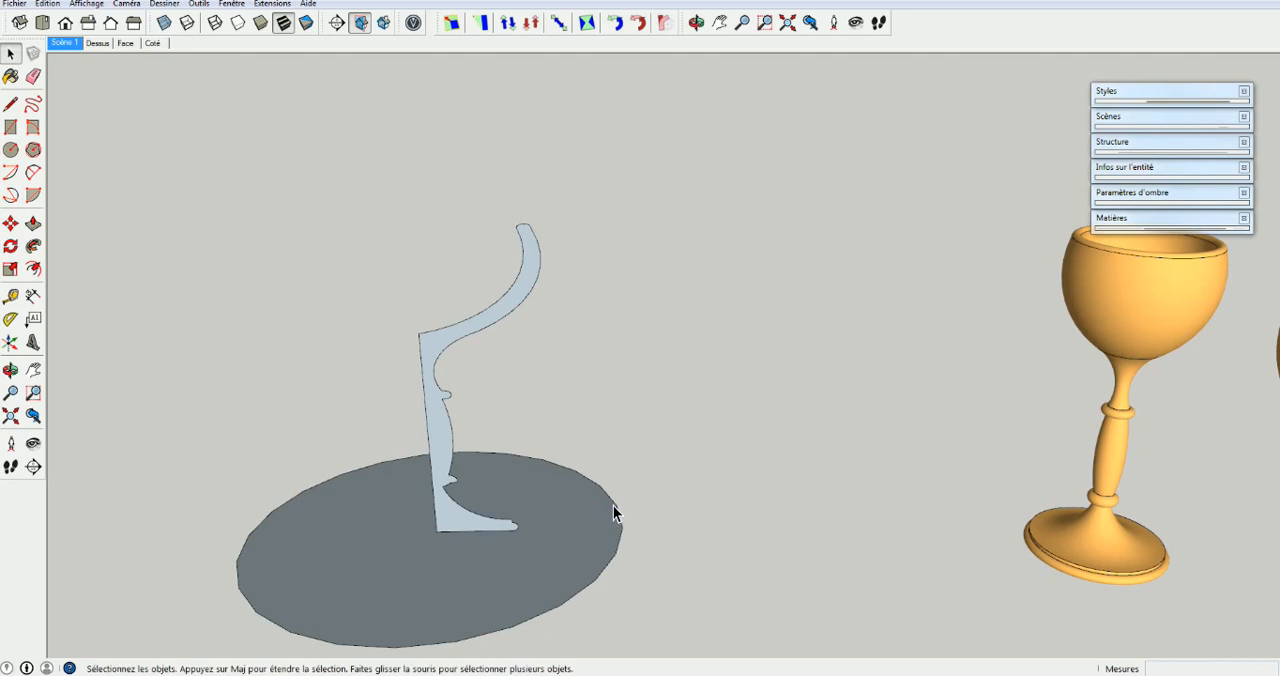
{"action": "left_click", "coordinate": [613, 502]}
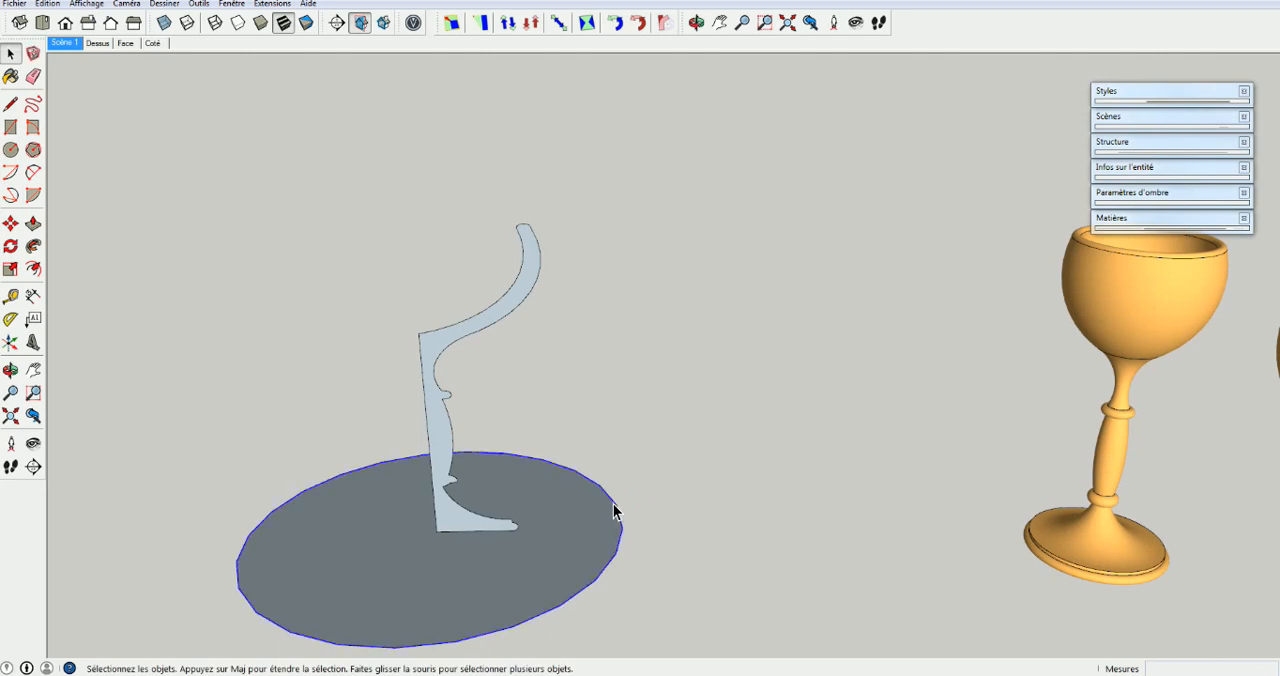
{"action": "right_click", "coordinate": [613, 510]}
{"action": "left_click", "coordinate": [671, 510]}
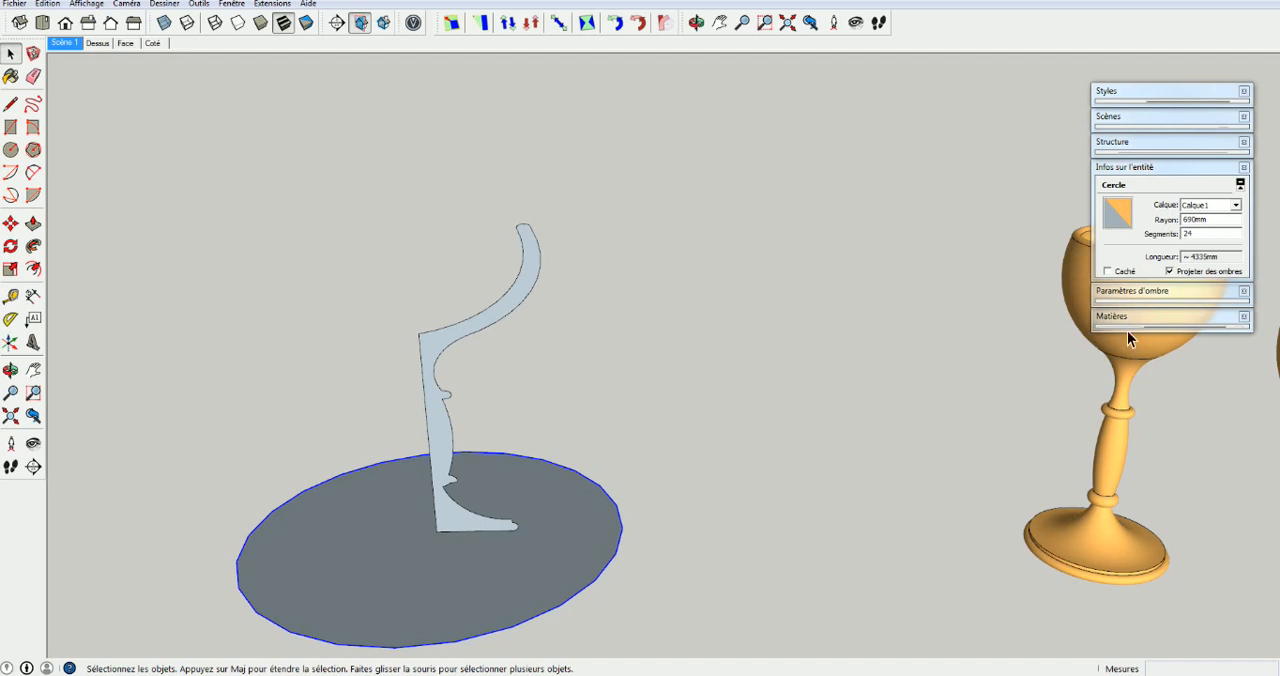
Select the finished goblet and display hidden geometry to examine how finely its surface is segmented
{"action": "left_click", "coordinate": [1136, 358]}
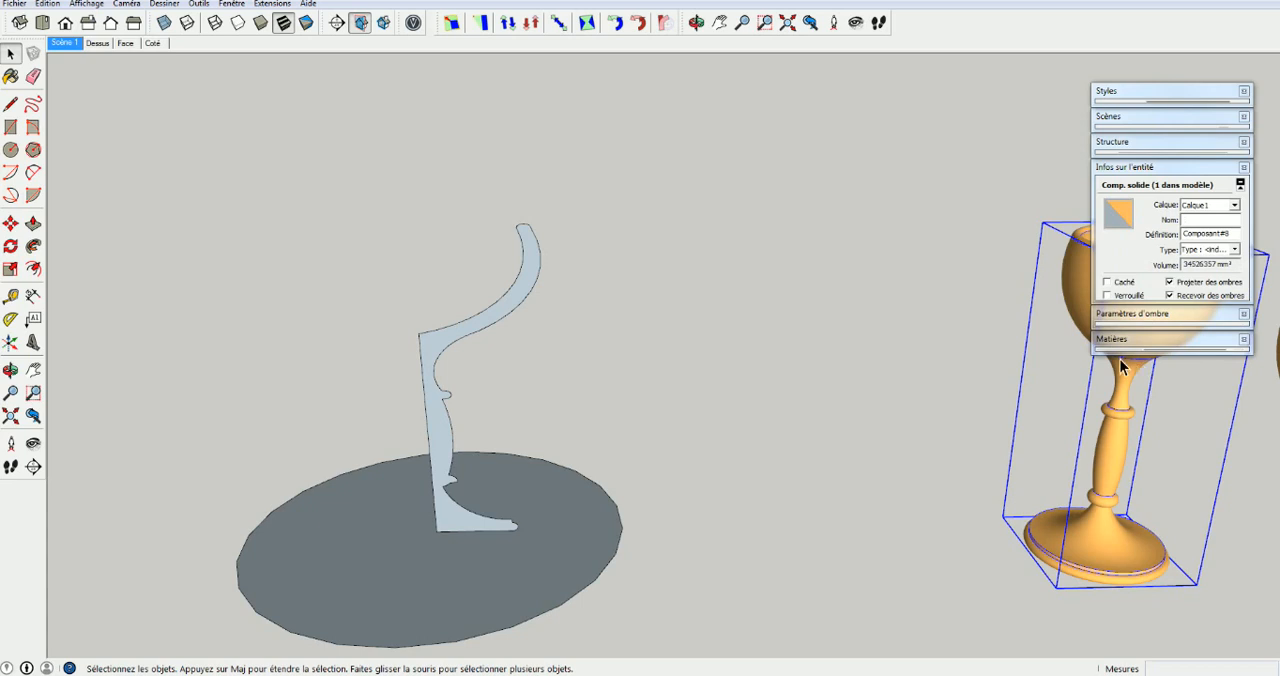
{"action": "middle_click_drag", "start_coordinate": [793, 453], "coordinate": [448, 406], "text": "shift"}
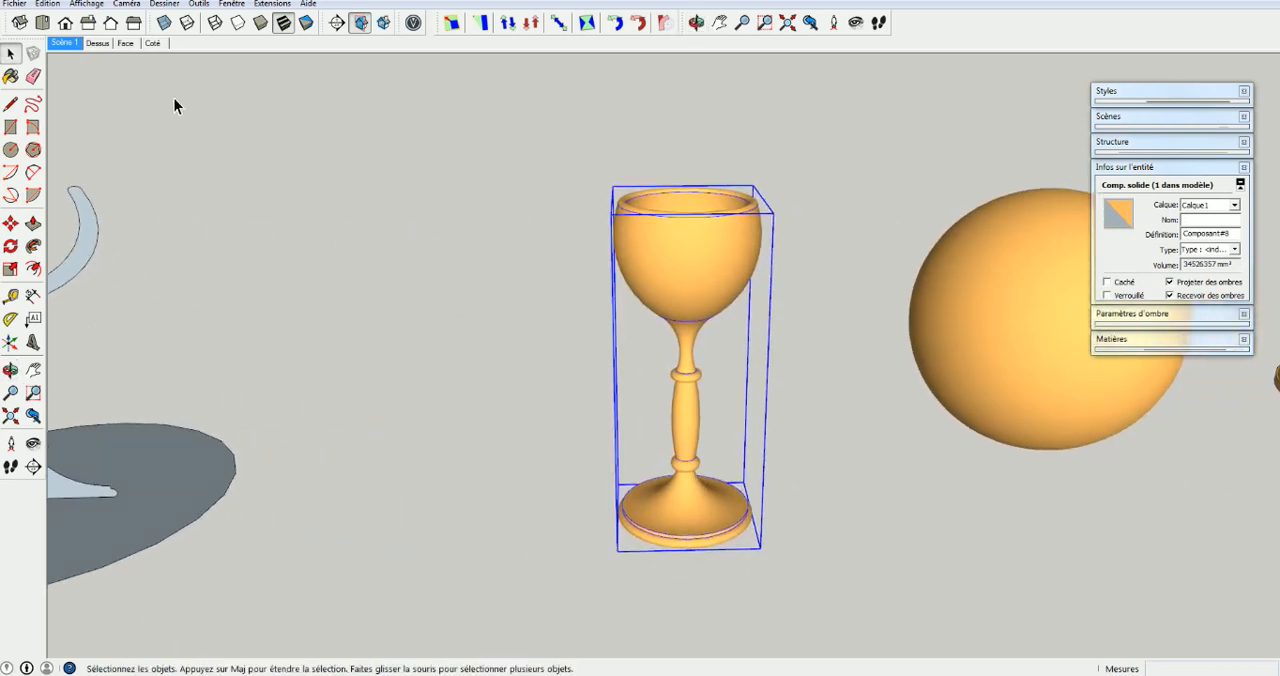
{"action": "left_click", "coordinate": [80, 5]}
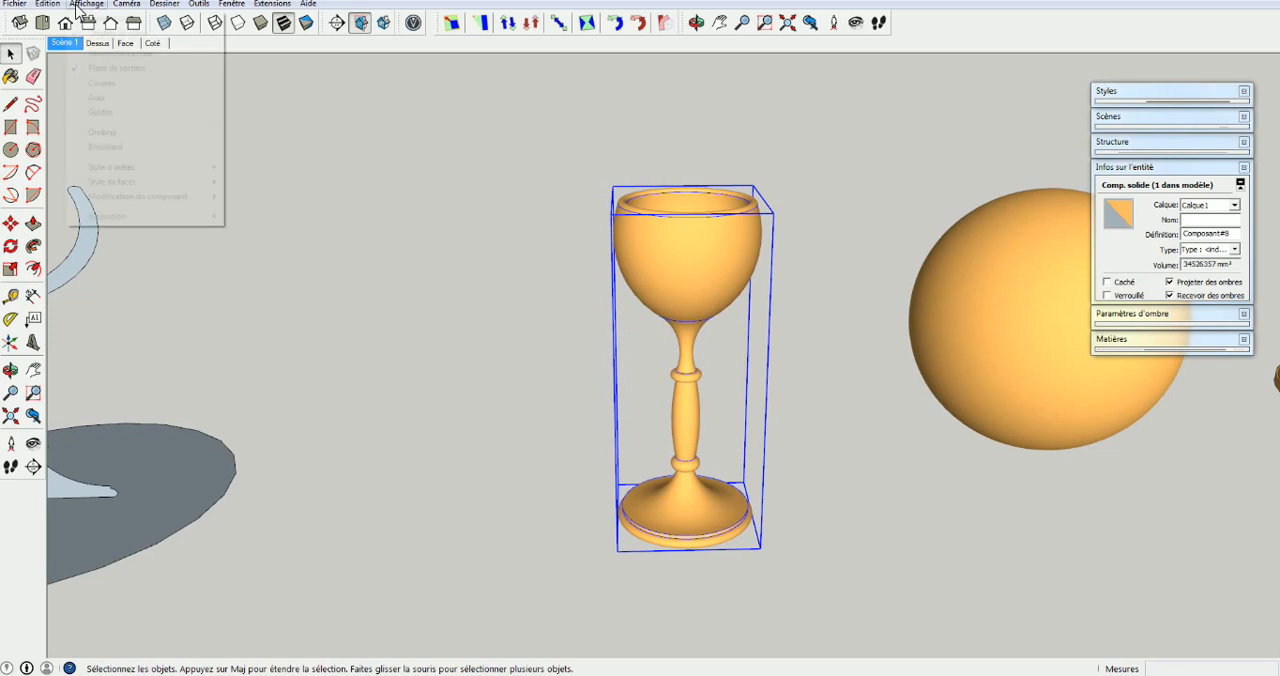
{"action": "left_click", "coordinate": [80, 55]}
{"action": "middle_click_drag", "start_coordinate": [688, 280], "coordinate": [678, 565]}
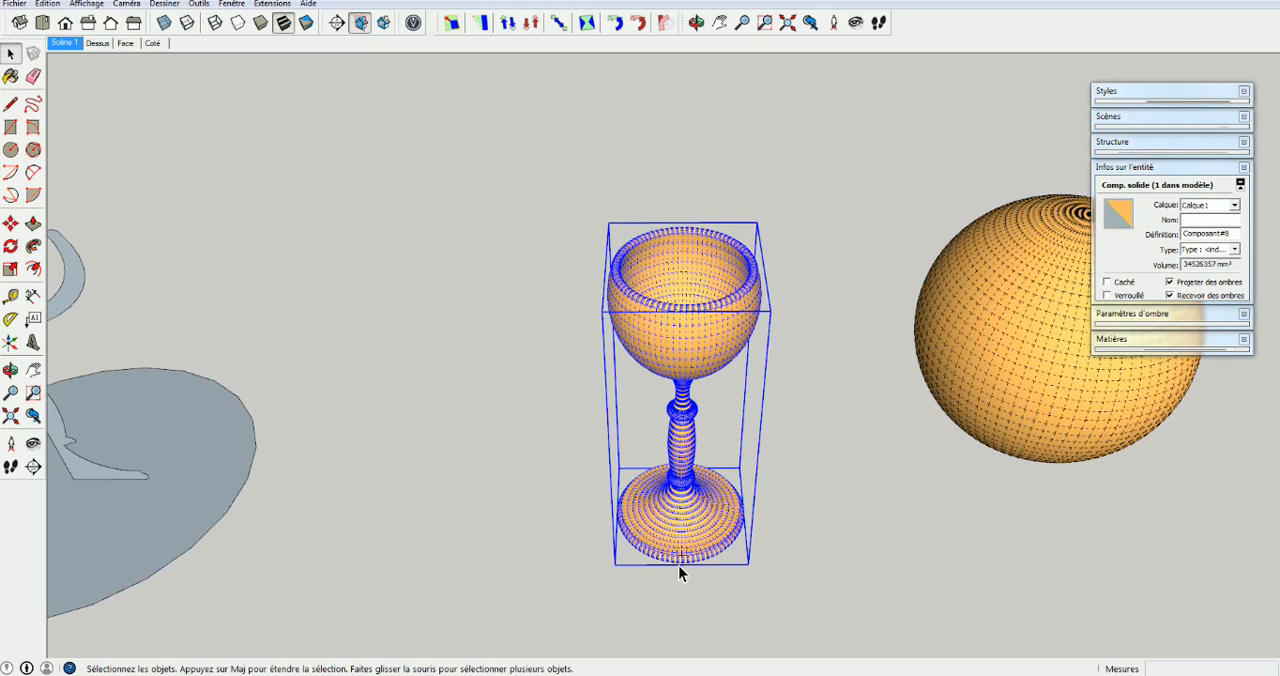
{"action": "scroll", "coordinate": [678, 565], "scroll_direction": "up", "scroll_amount": 5}
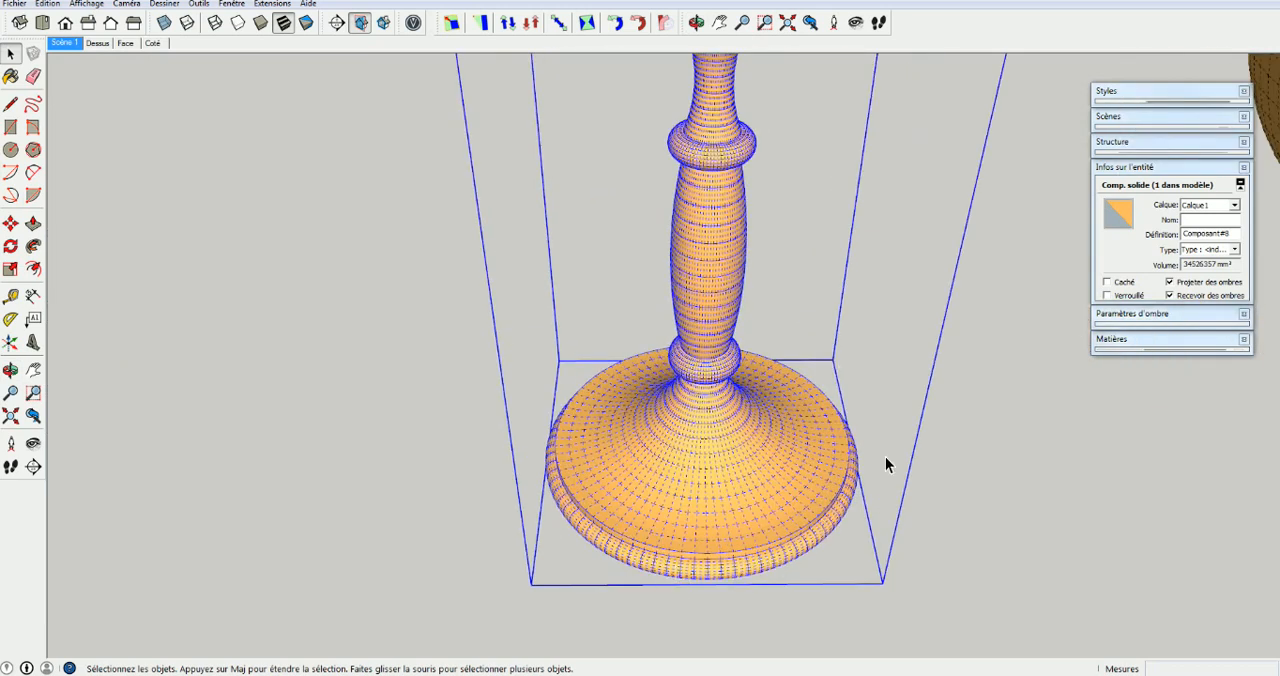
{"action": "scroll", "coordinate": [686, 466], "scroll_direction": "down", "scroll_amount": 5}
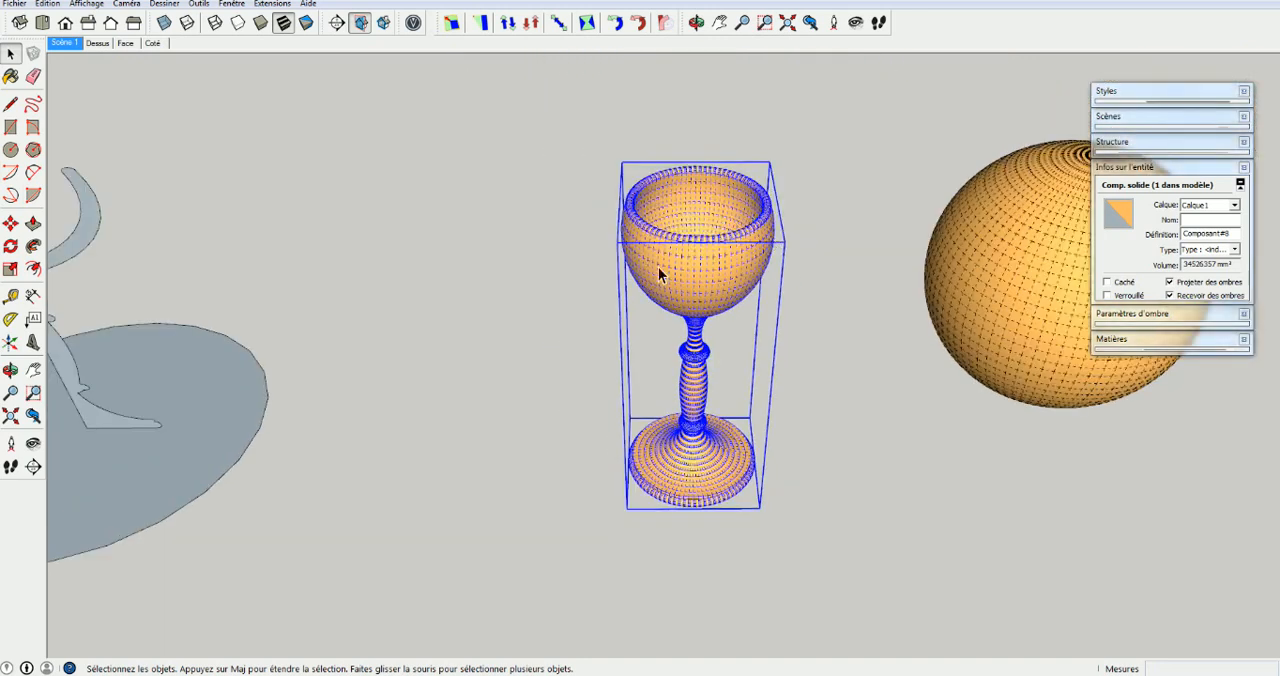
{"action": "middle_click_drag", "start_coordinate": [699, 233], "coordinate": [568, 303]}
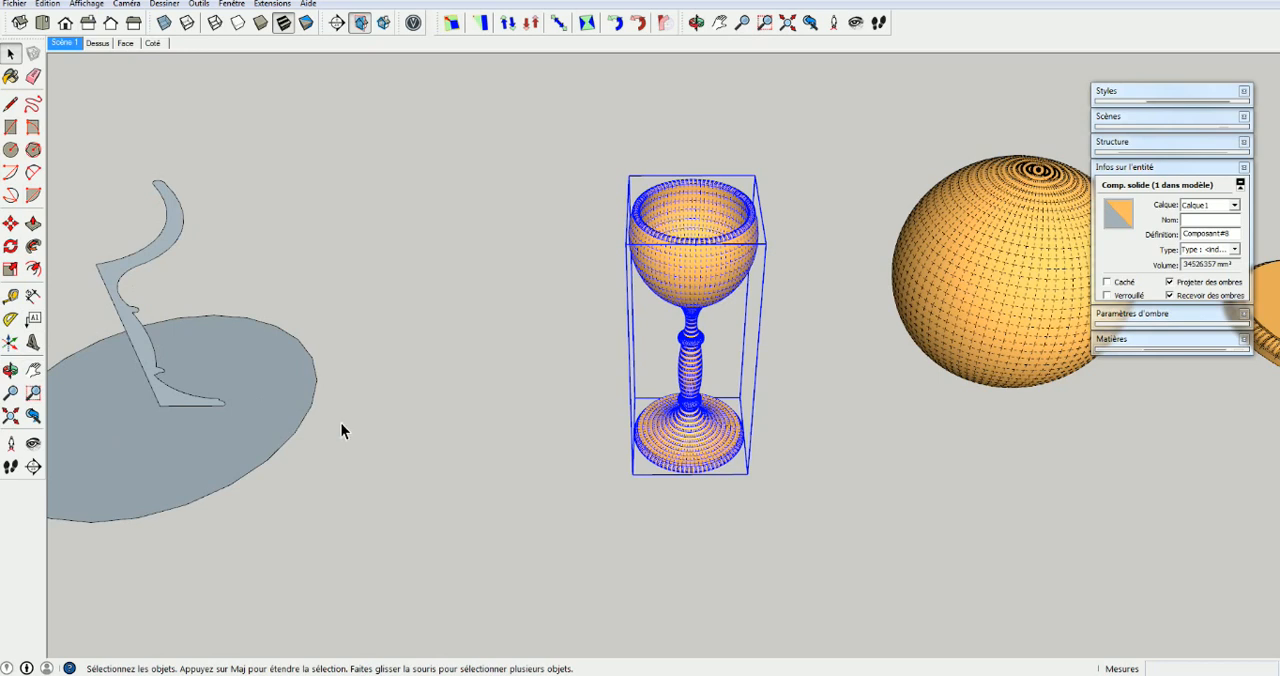
Hide the hidden geometry again and deselect the finished goblet
{"action": "left_click", "coordinate": [84, 5]}
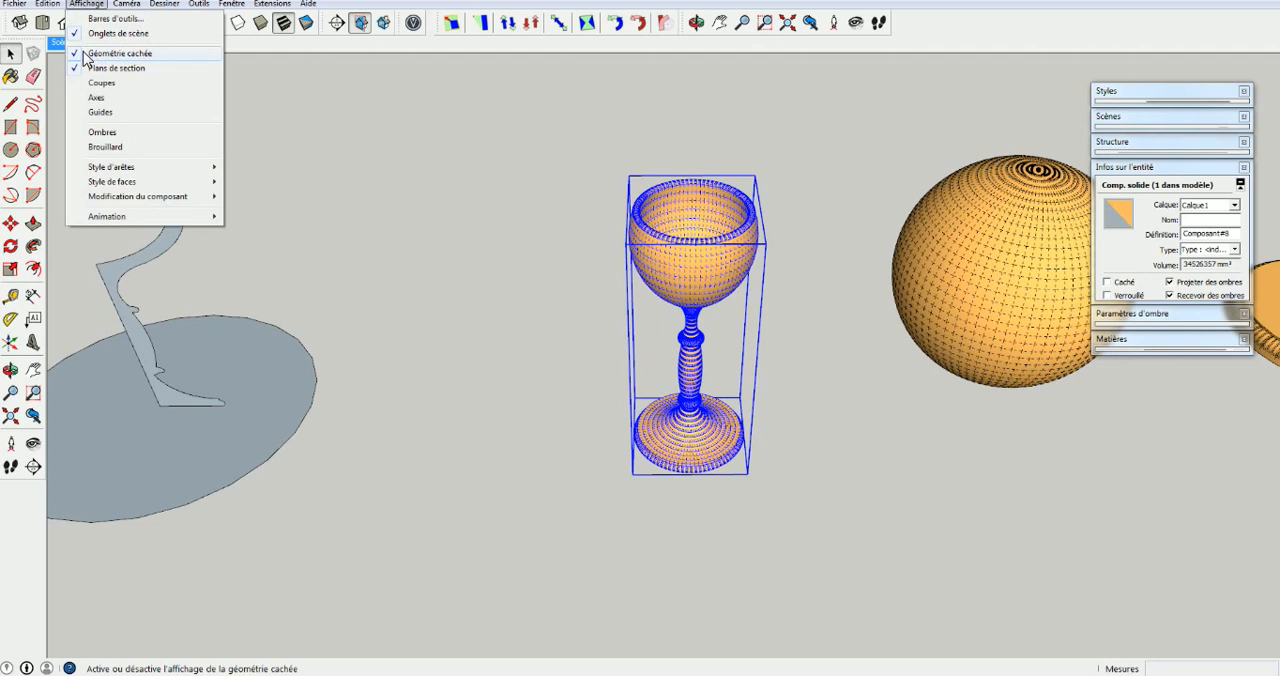
{"action": "left_click", "coordinate": [85, 55]}
{"action": "left_click", "coordinate": [459, 338]}
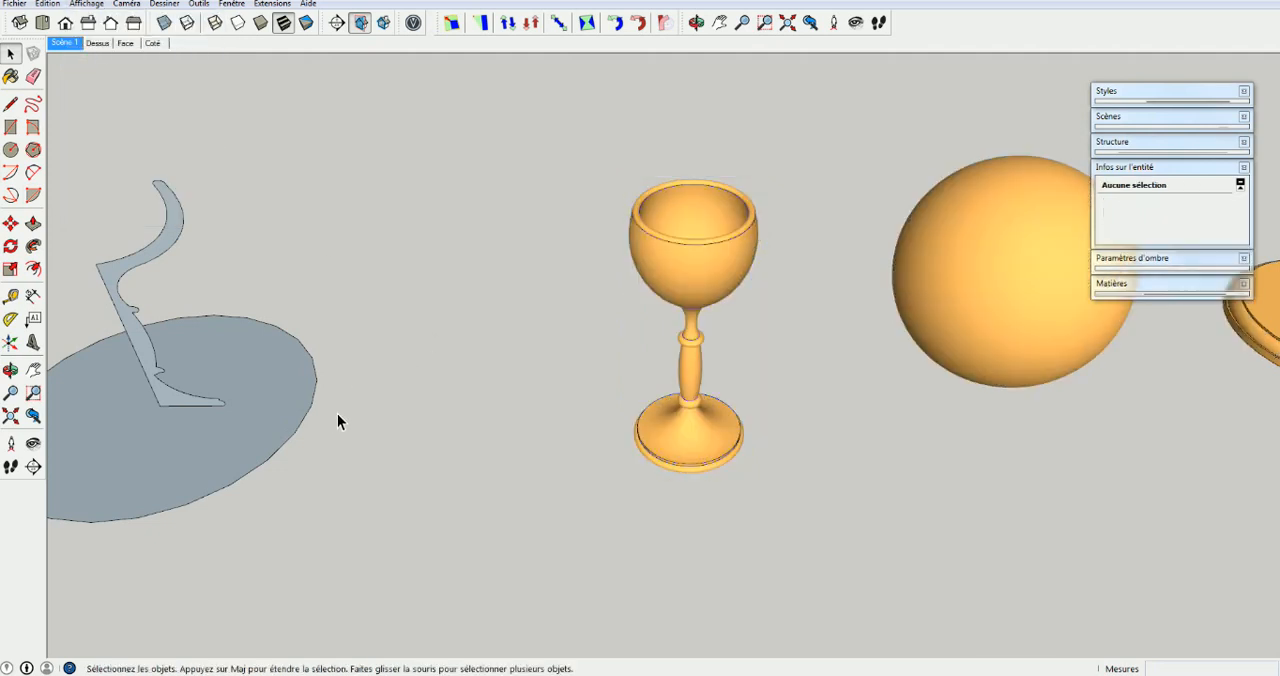
Revolve the goblet profile with Follow Me, using the circle's edge as the path
{"action": "middle_click_drag", "start_coordinate": [337, 420], "coordinate": [660, 345]}
{"action": "scroll", "coordinate": [680, 405], "scroll_direction": "up", "scroll_amount": 2}
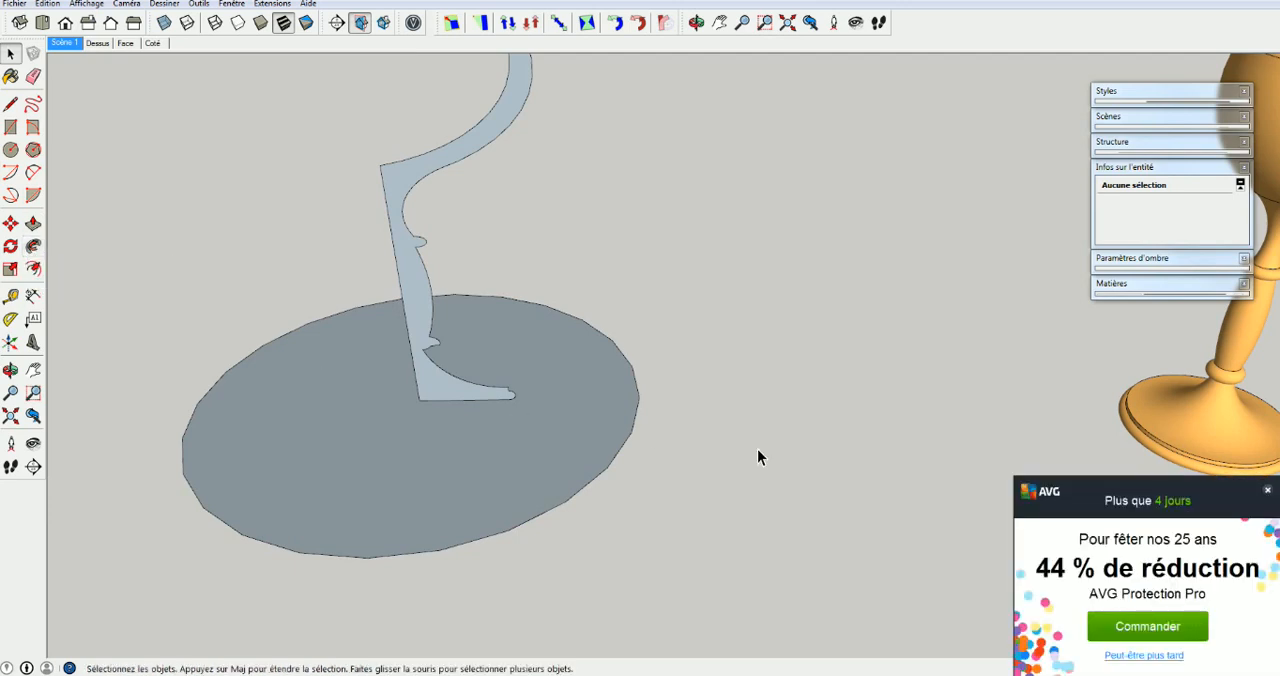
{"action": "left_click", "coordinate": [1266, 490]}
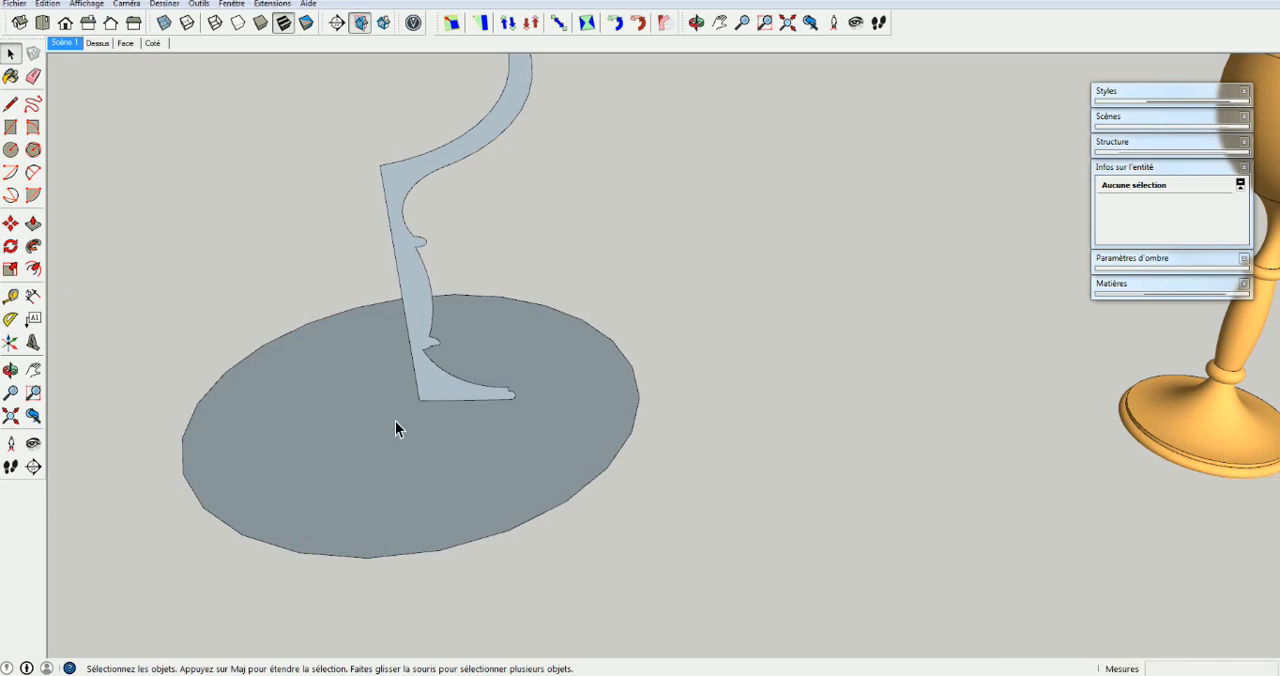
{"action": "left_click", "coordinate": [570, 500]}
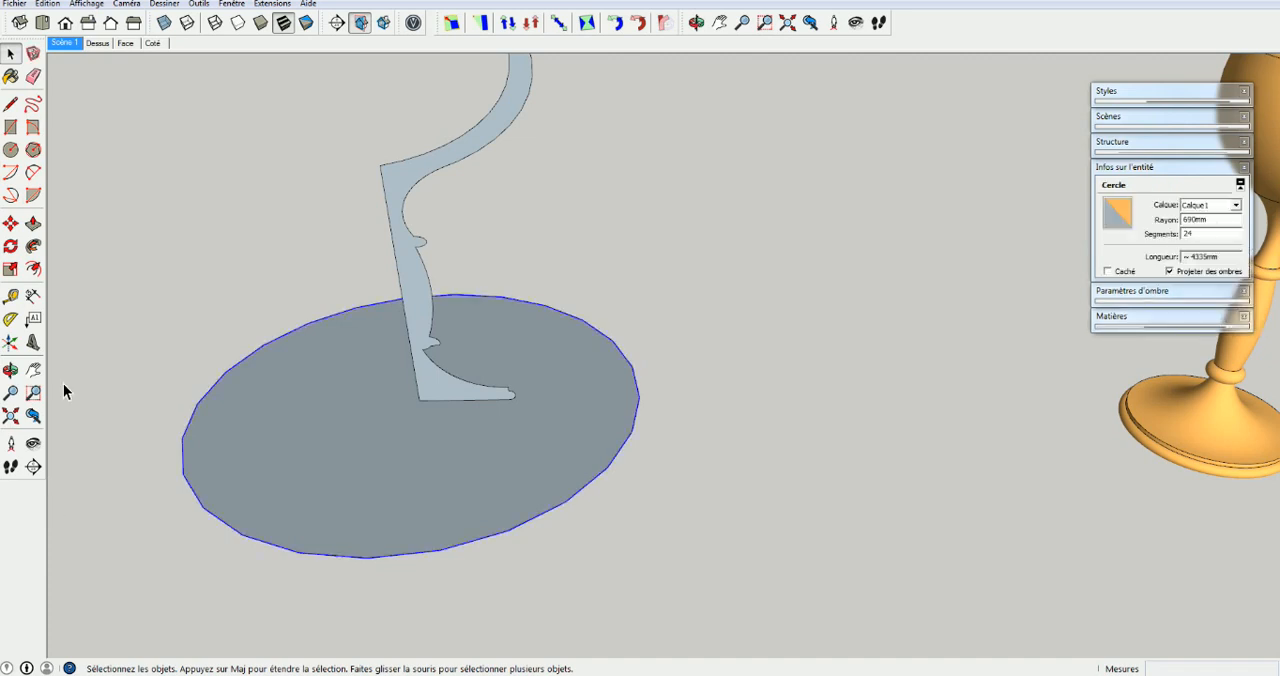
{"action": "left_click", "coordinate": [33, 247]}
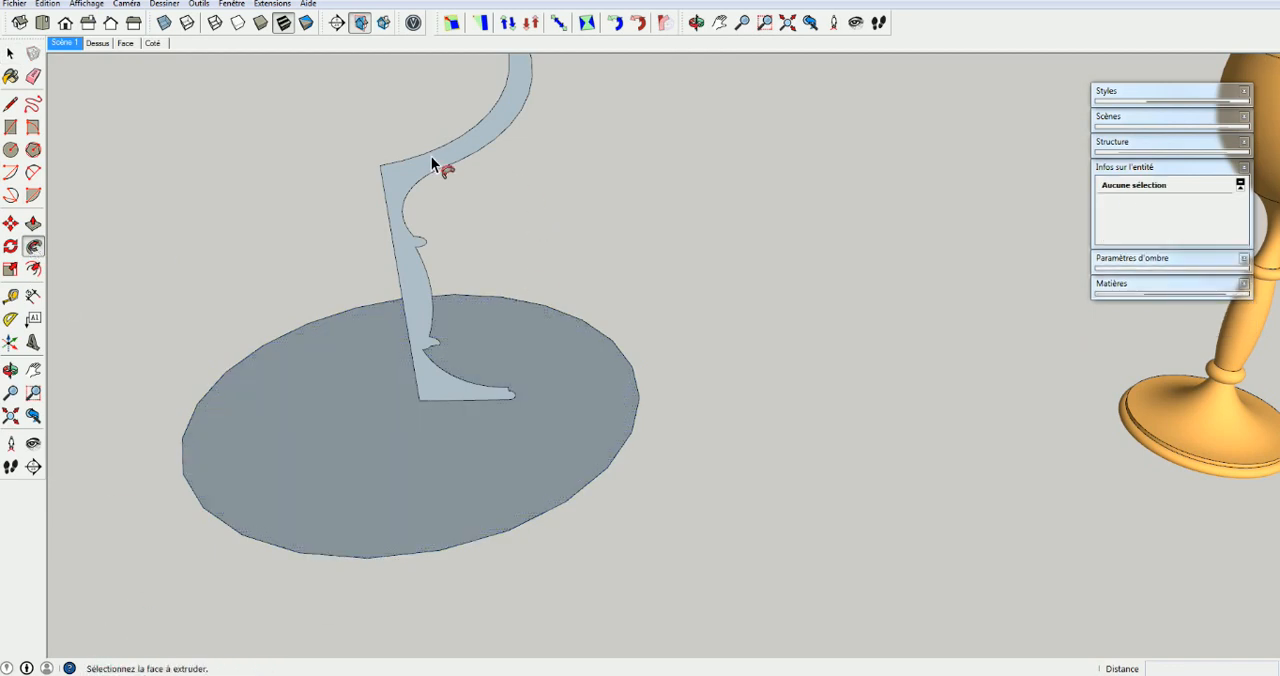
{"action": "left_click", "coordinate": [391, 214]}
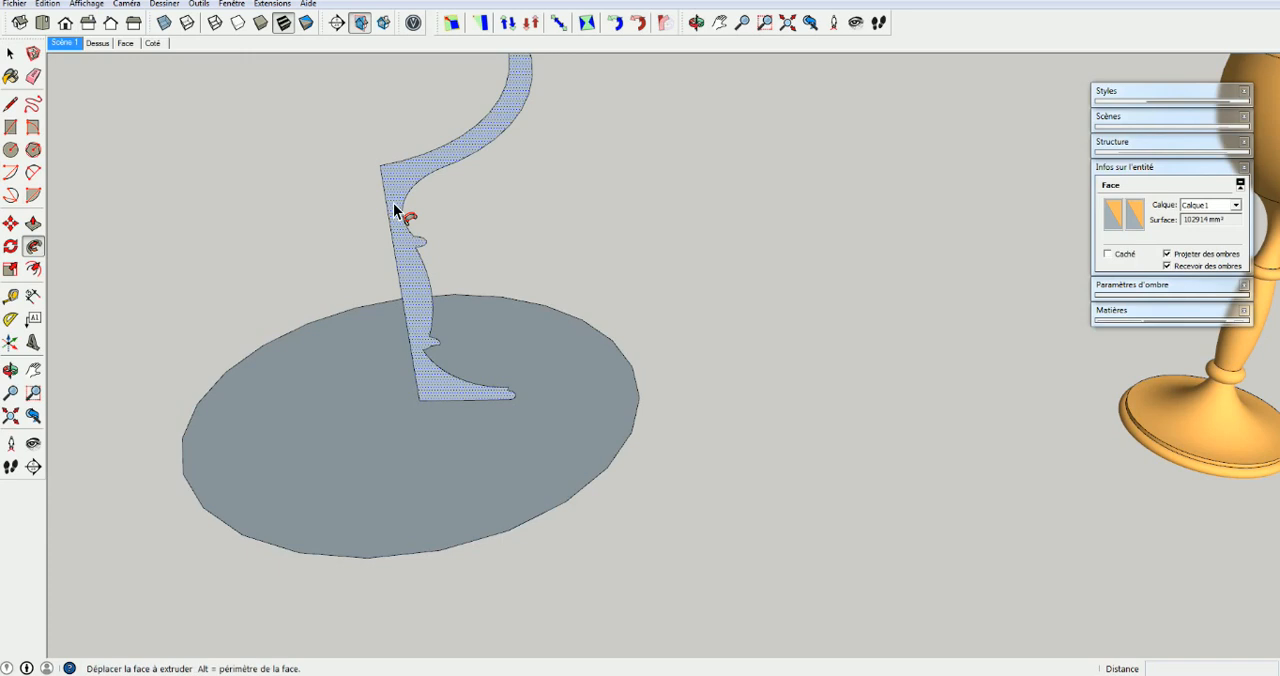
{"action": "left_click", "coordinate": [603, 325]}
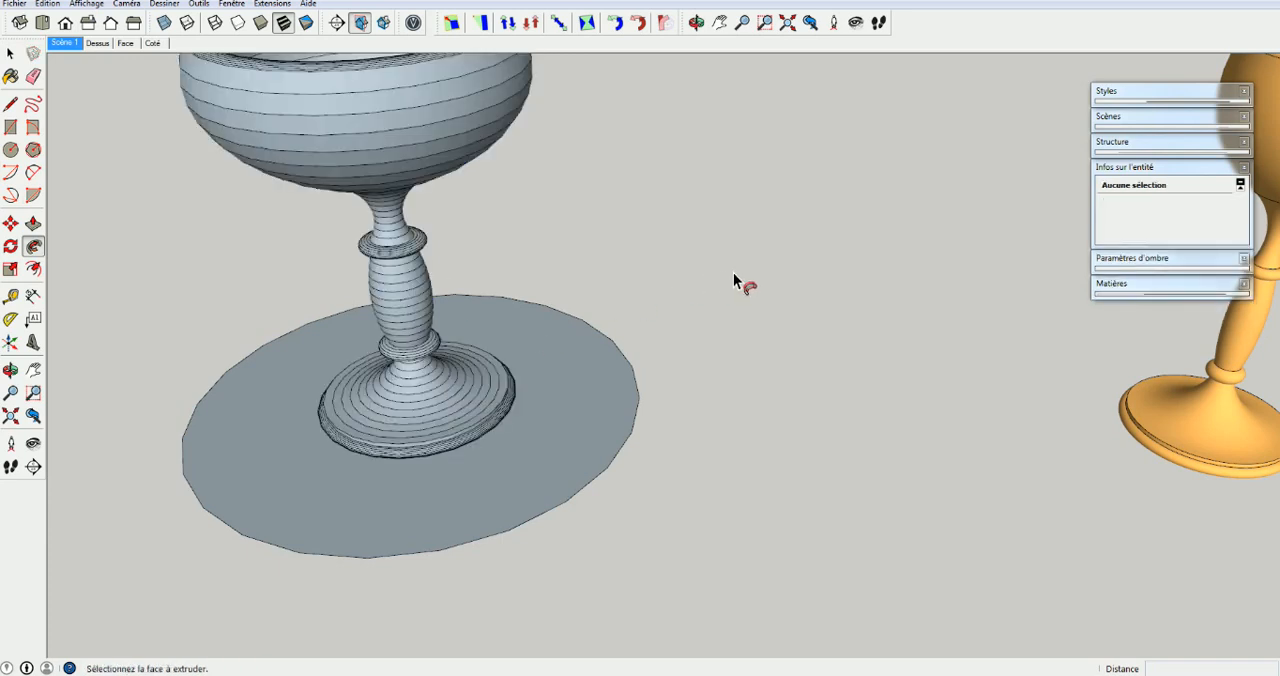
Delete the circular path face and its edges beneath the newly revolved goblet
{"action": "left_click", "coordinate": [555, 460]}
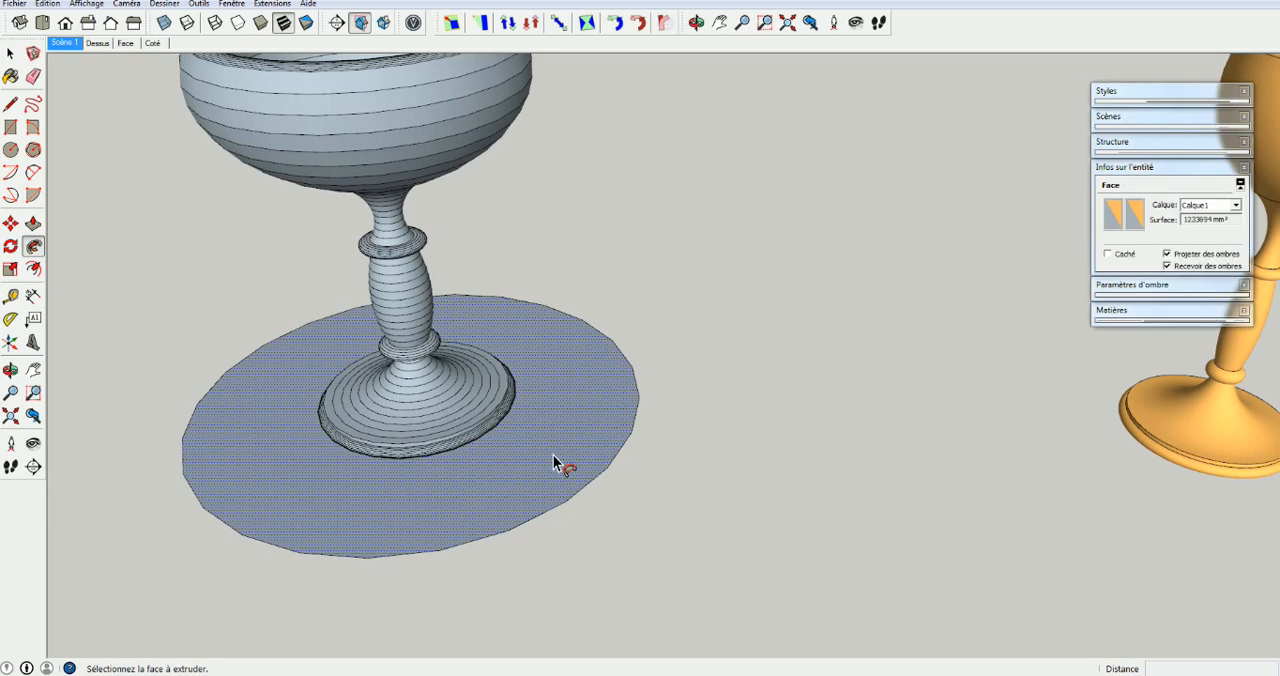
{"action": "left_click", "coordinate": [691, 333]}
{"action": "key", "text": "space"}
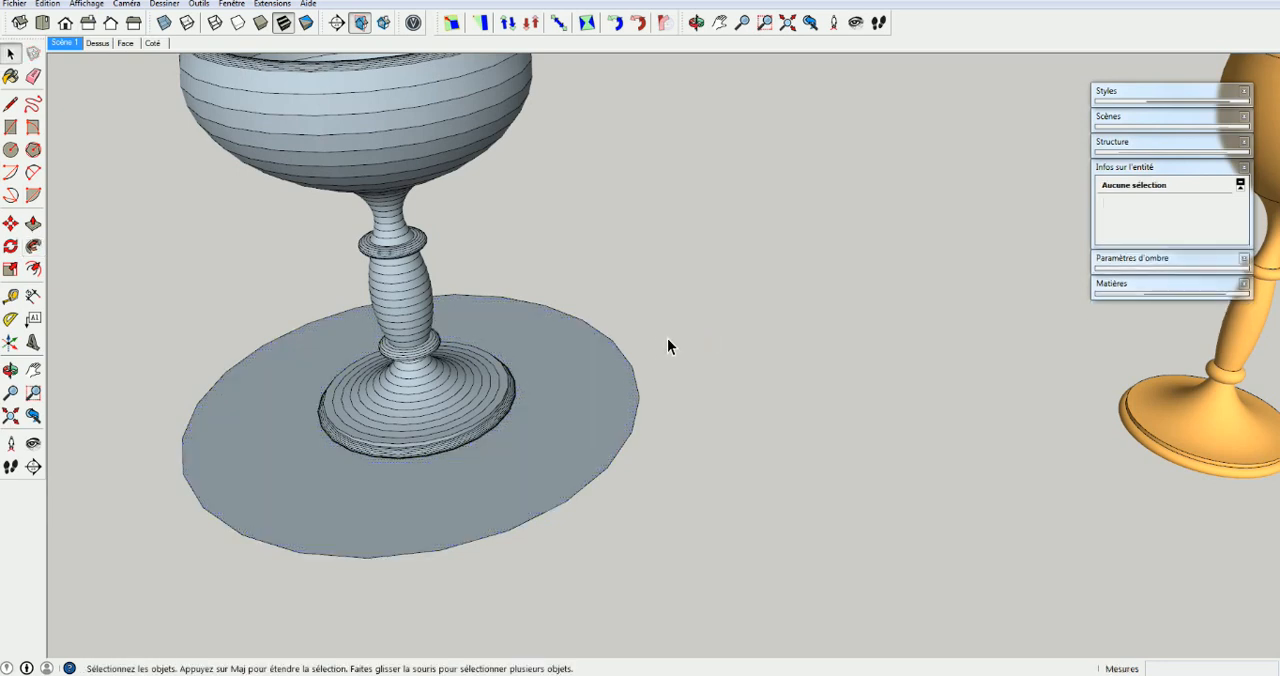
{"action": "double_click", "coordinate": [597, 410]}
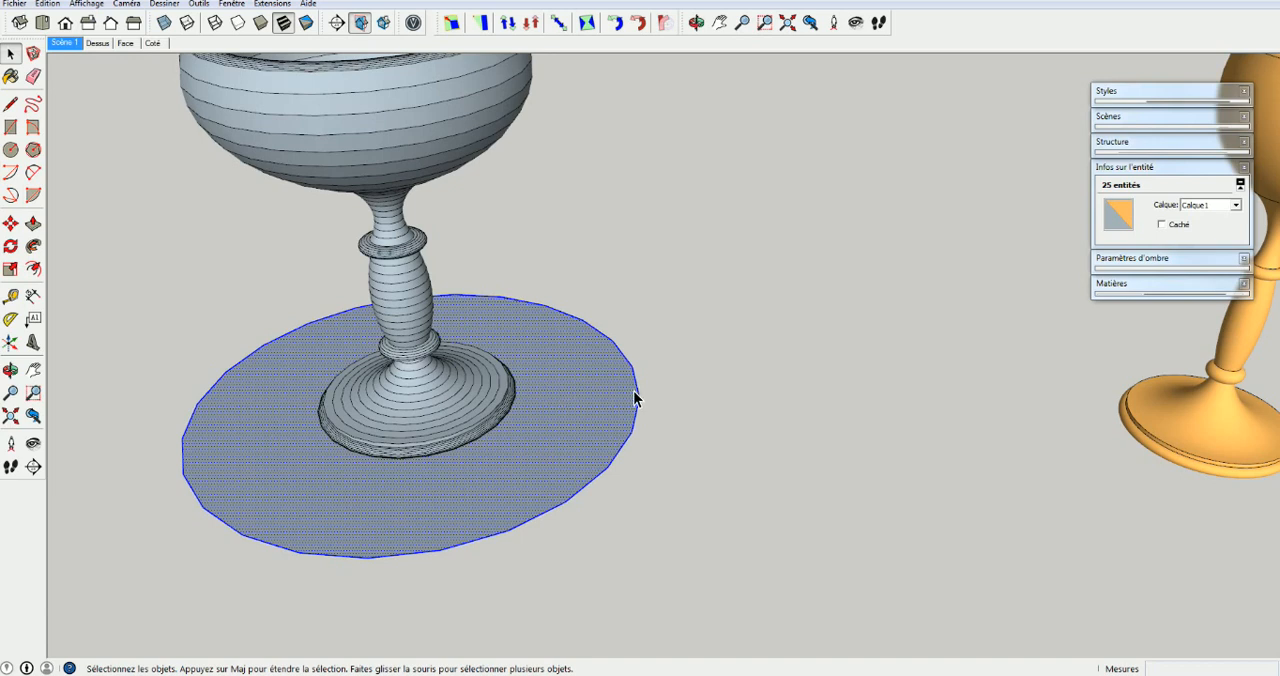
{"action": "key", "text": "Delete"}
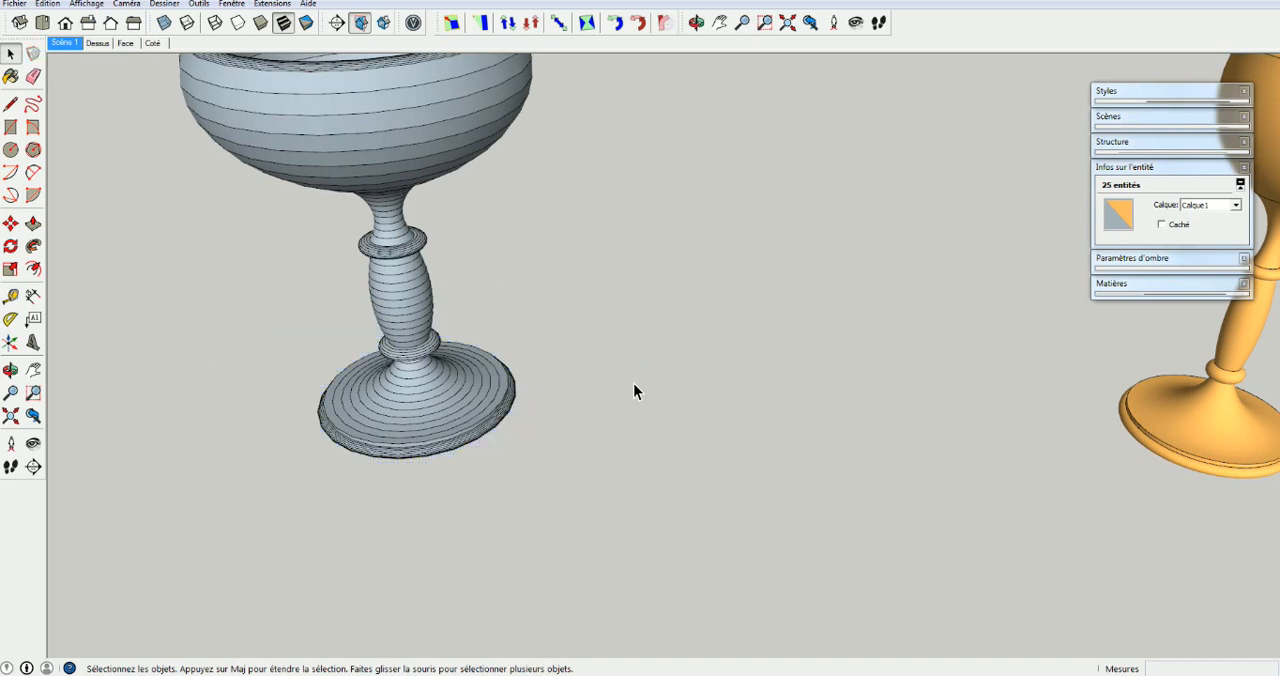
Soften the edges of the whole new goblet with an angle between normals of 31.7 degrees, and deselect it
{"action": "middle_click_drag", "start_coordinate": [450, 281], "coordinate": [692, 415], "text": "shift"}
{"action": "middle_click_drag", "start_coordinate": [692, 415], "coordinate": [645, 384]}
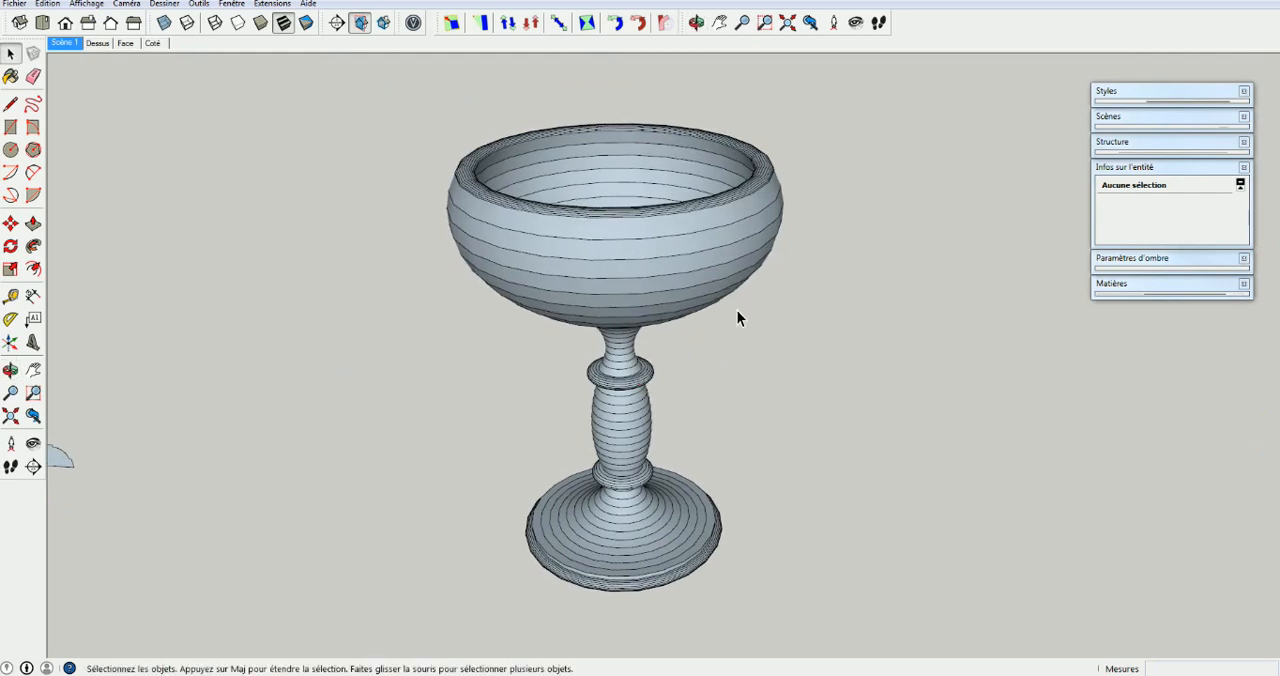
{"action": "mouse_move", "coordinate": [885, 300]}
{"action": "middle_mouse_down"}
{"action": "mouse_move", "coordinate": [558, 503]}
{"action": "mouse_move", "coordinate": [646, 354]}
{"action": "mouse_move", "coordinate": [1089, 314]}
{"action": "mouse_move", "coordinate": [877, 282]}
{"action": "middle_mouse_up"}
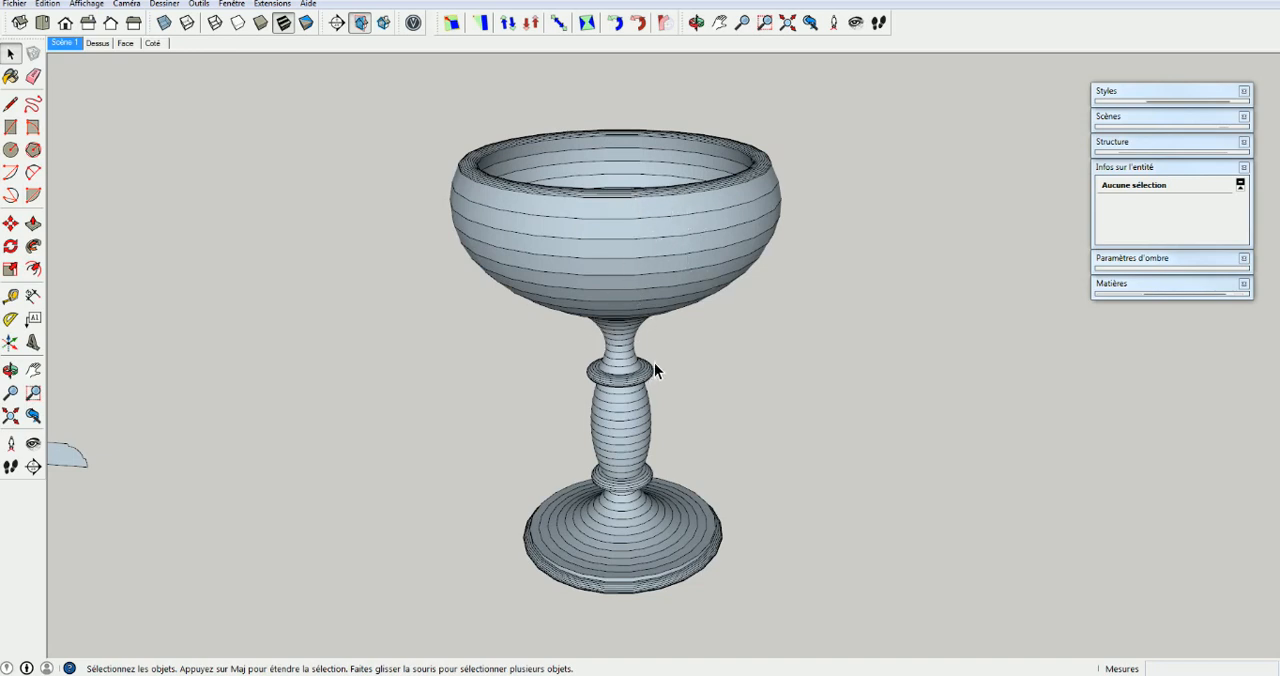
{"action": "left_click_drag", "start_coordinate": [613, 532], "coordinate": [359, 606]}
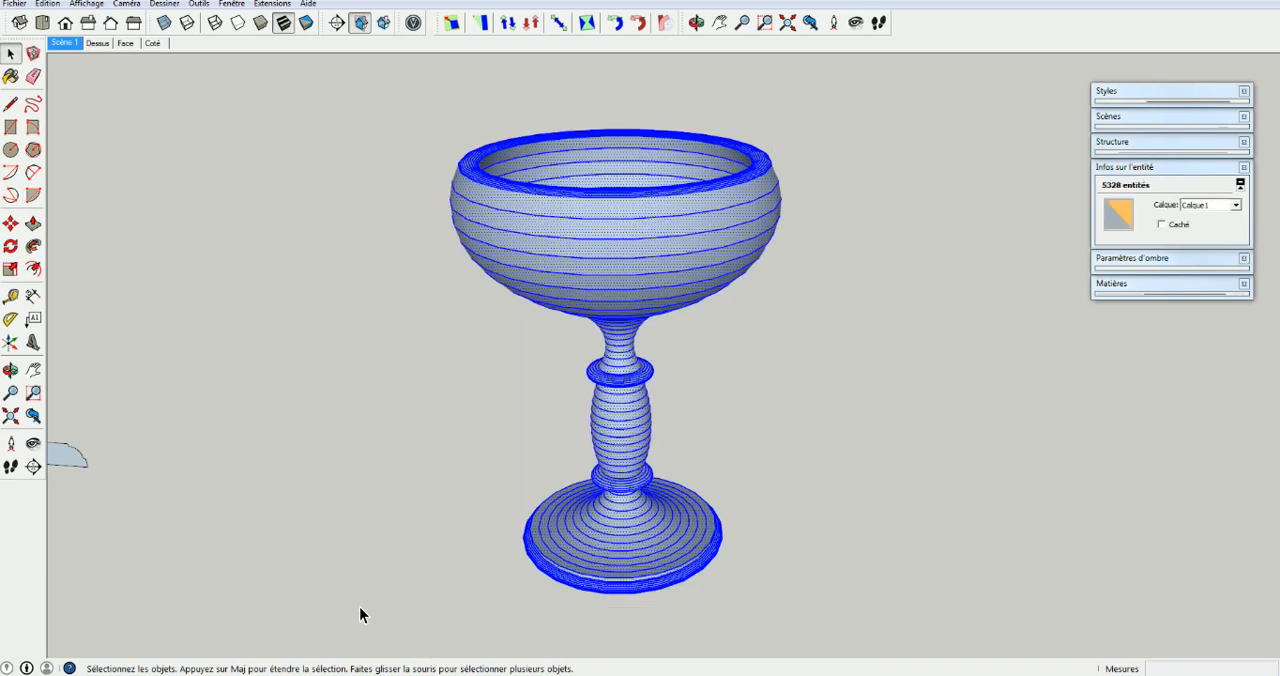
{"action": "right_click", "coordinate": [651, 248]}
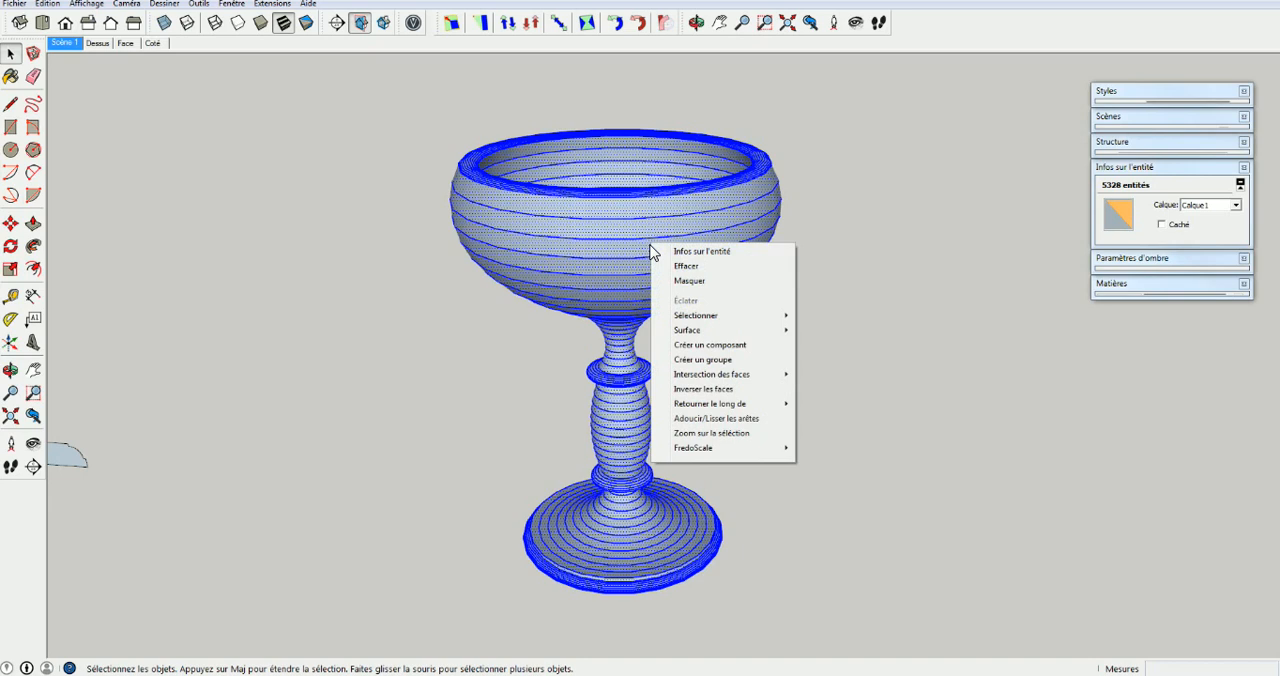
{"action": "left_click", "coordinate": [722, 425]}
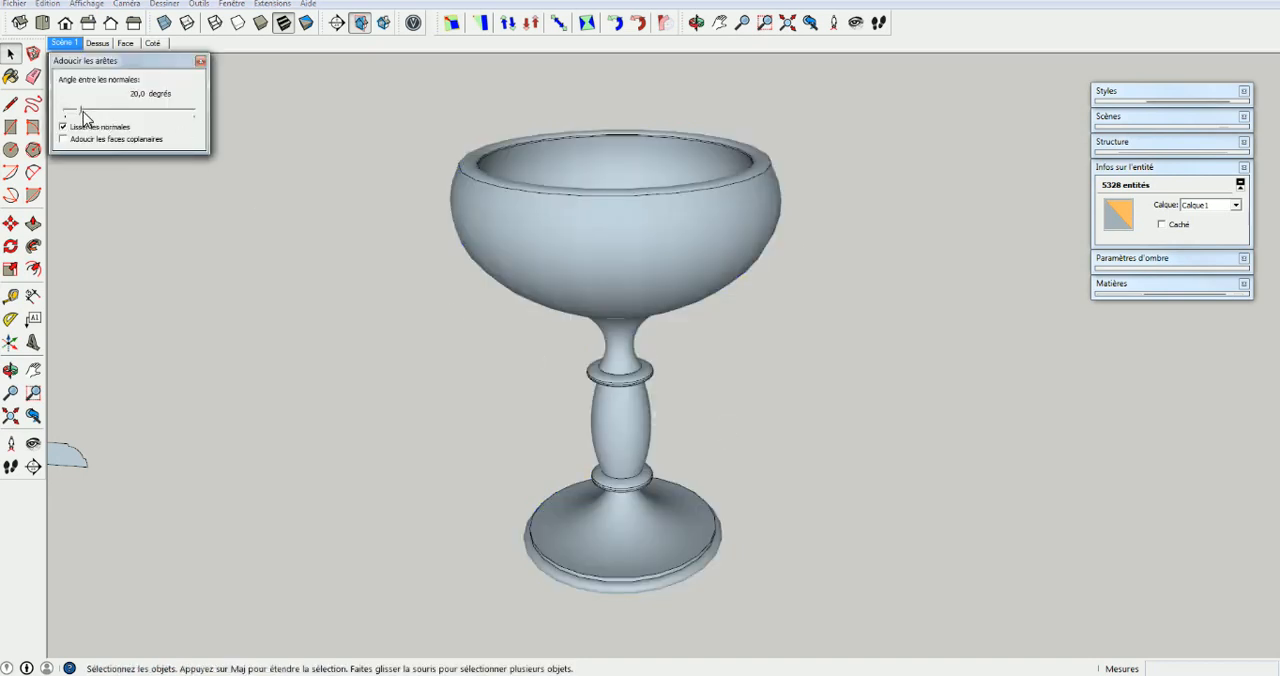
{"action": "mouse_move", "coordinate": [83, 116]}
{"action": "left_mouse_down"}
{"action": "mouse_move", "coordinate": [182, 118]}
{"action": "mouse_move", "coordinate": [87, 116]}
{"action": "left_mouse_up"}
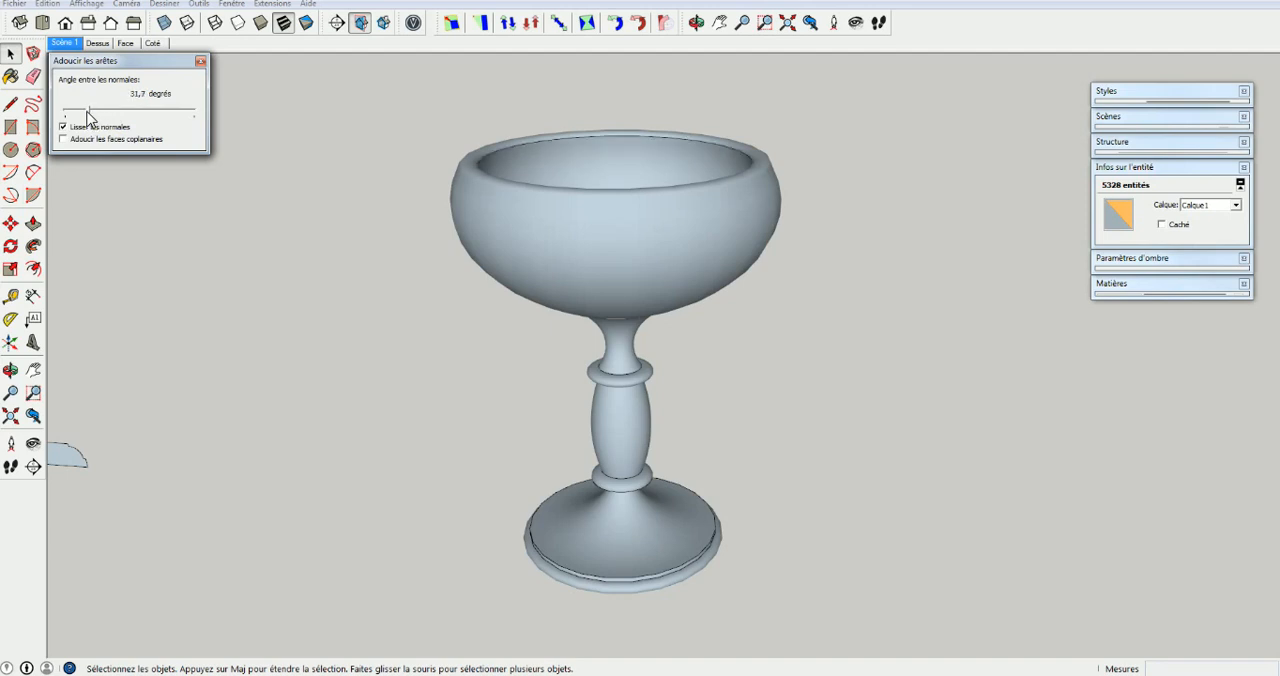
{"action": "middle_click_drag", "start_coordinate": [581, 222], "coordinate": [607, 124]}
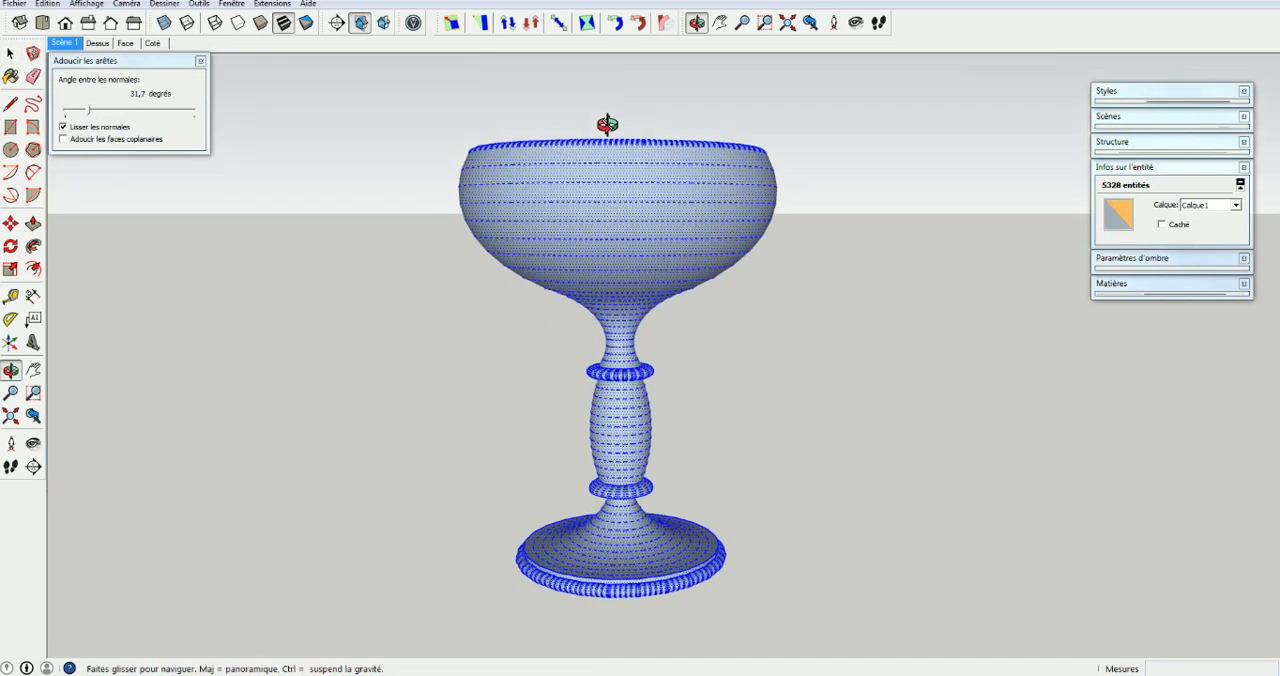
{"action": "left_click", "coordinate": [346, 272]}
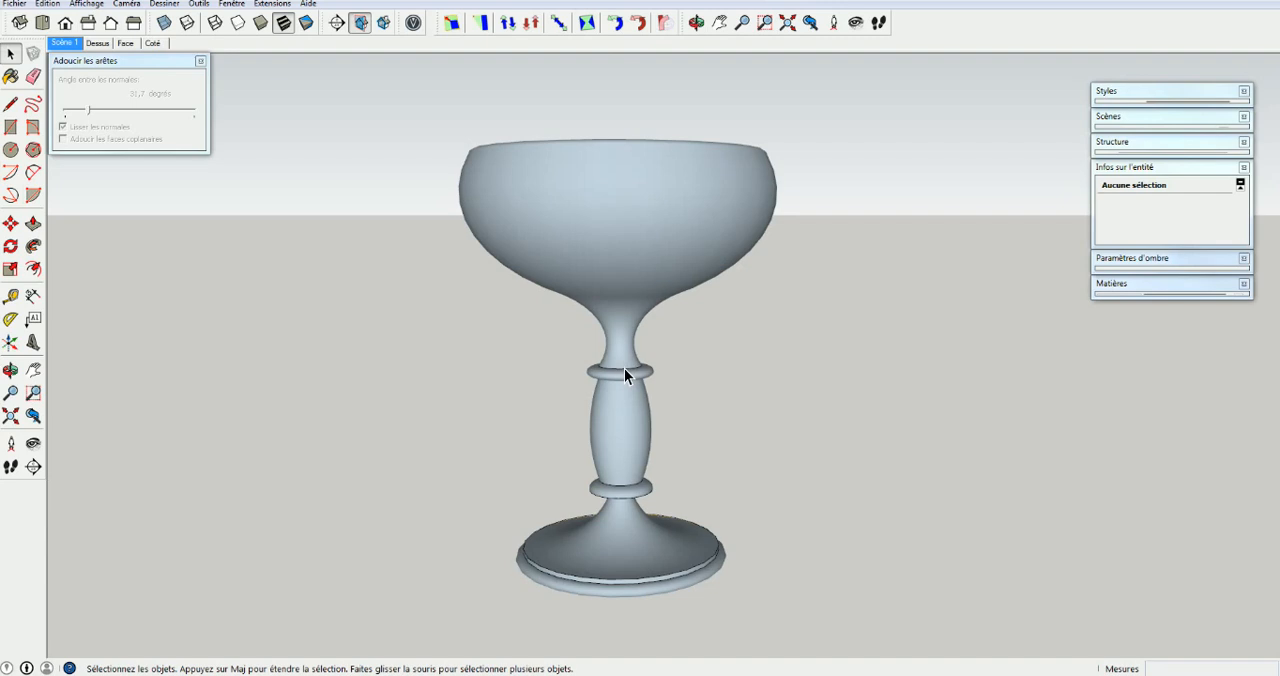
Compare the new goblet with the finished example from above and below, examining their face colours and the undersides of their bases
{"action": "middle_click_drag", "start_coordinate": [628, 591], "coordinate": [690, 590]}
{"action": "scroll", "coordinate": [622, 392], "scroll_direction": "down", "scroll_amount": 4}
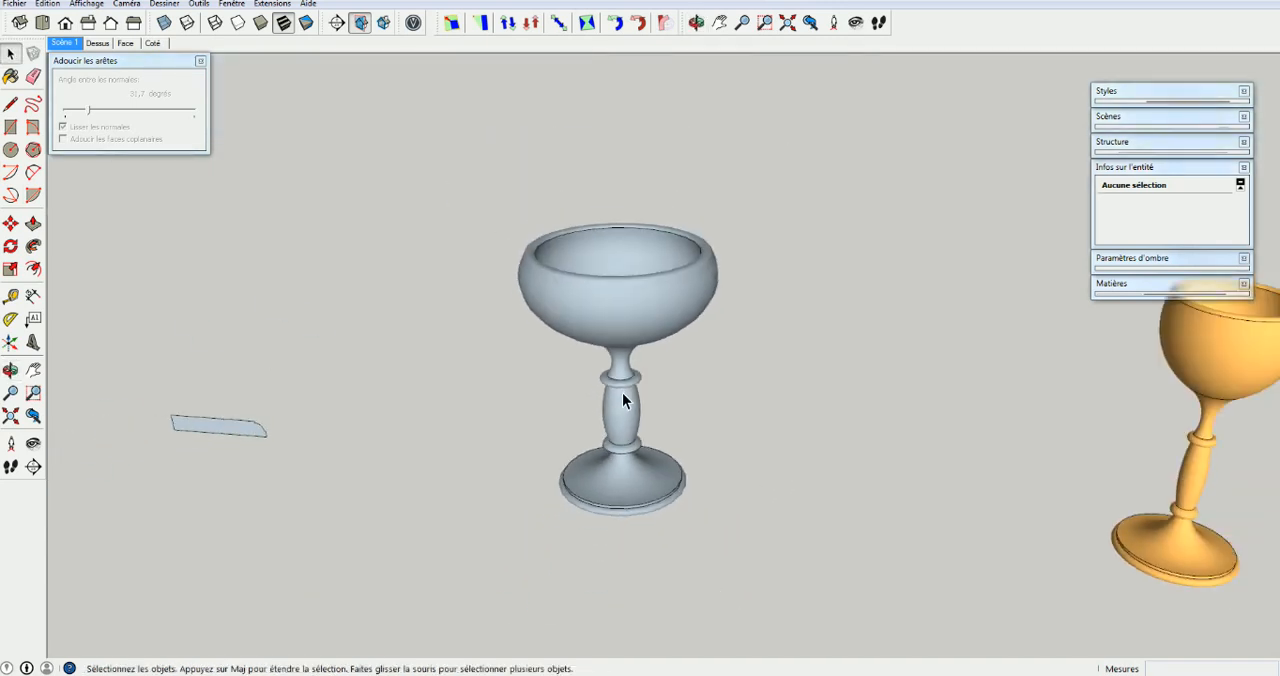
{"action": "scroll", "coordinate": [622, 400], "scroll_direction": "down", "scroll_amount": 2}
{"action": "left_click", "coordinate": [600, 318]}
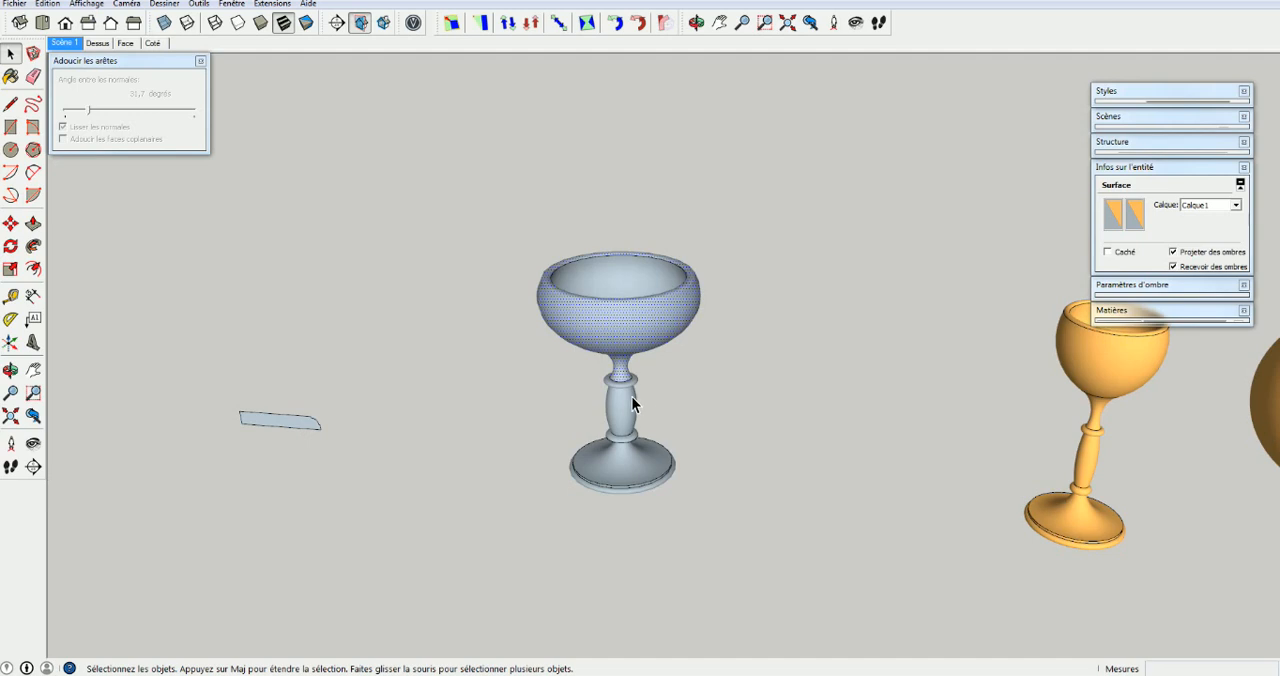
{"action": "left_click", "coordinate": [799, 233]}
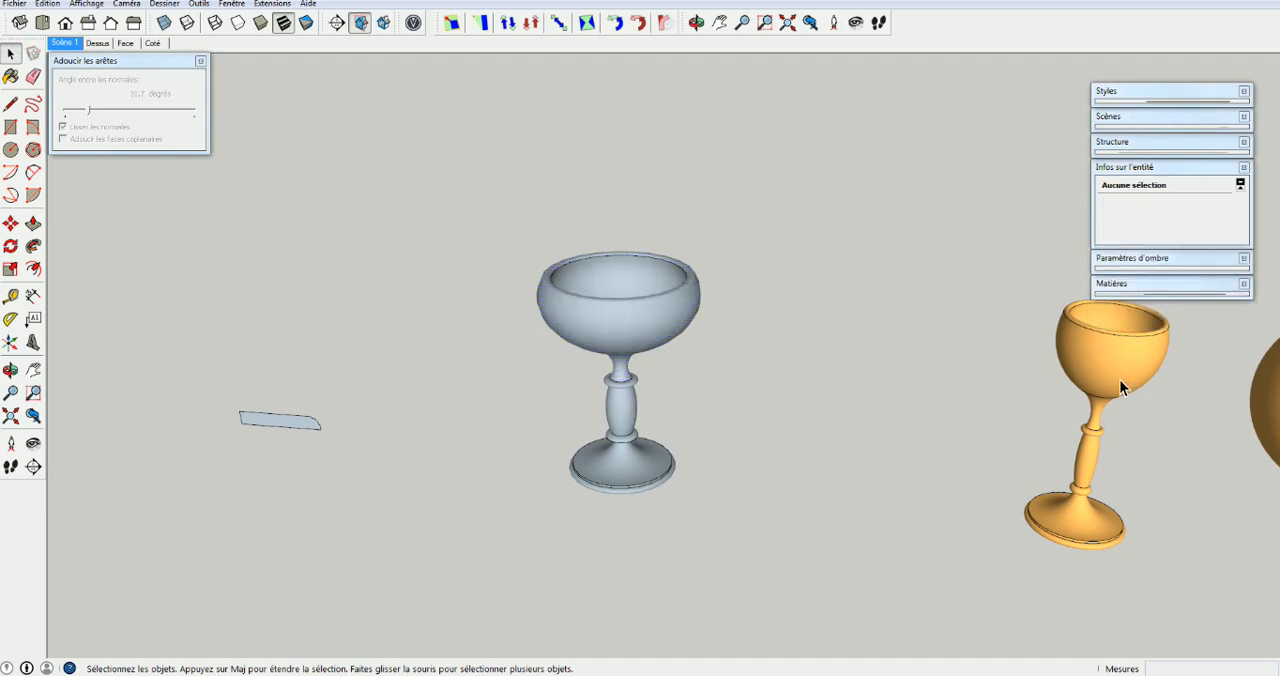
{"action": "middle_click_drag", "start_coordinate": [1119, 379], "coordinate": [988, 286]}
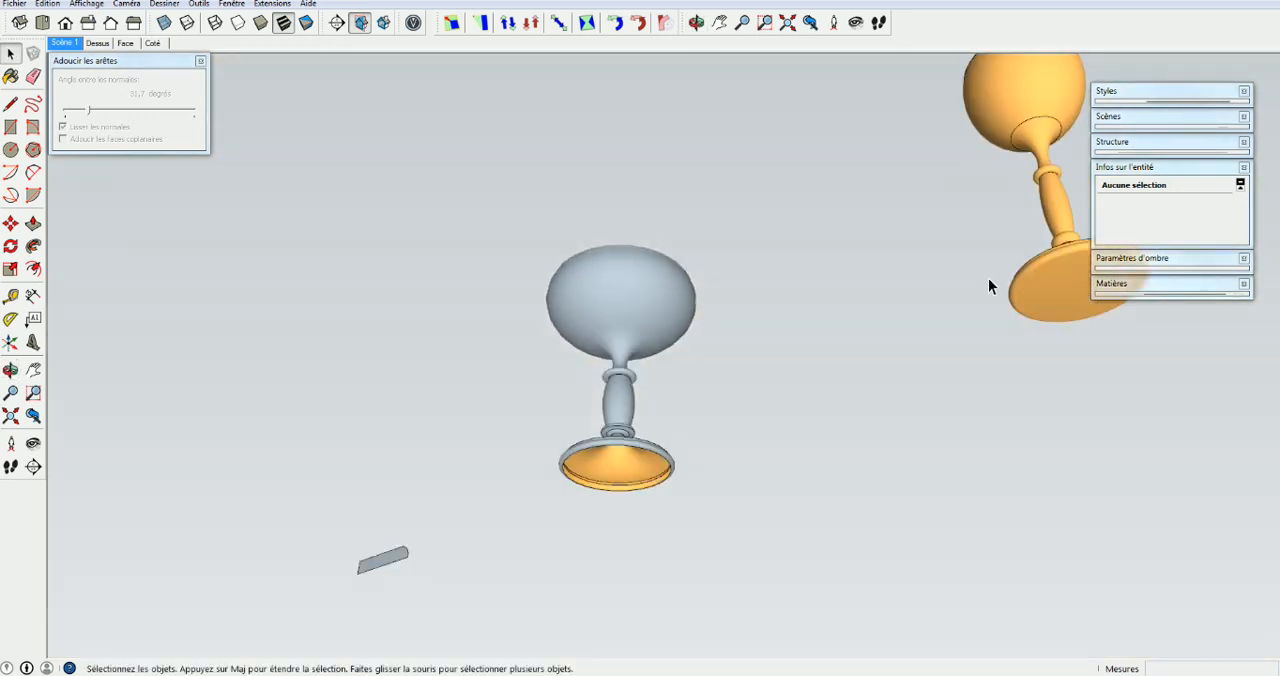
{"action": "left_click", "coordinate": [1056, 292]}
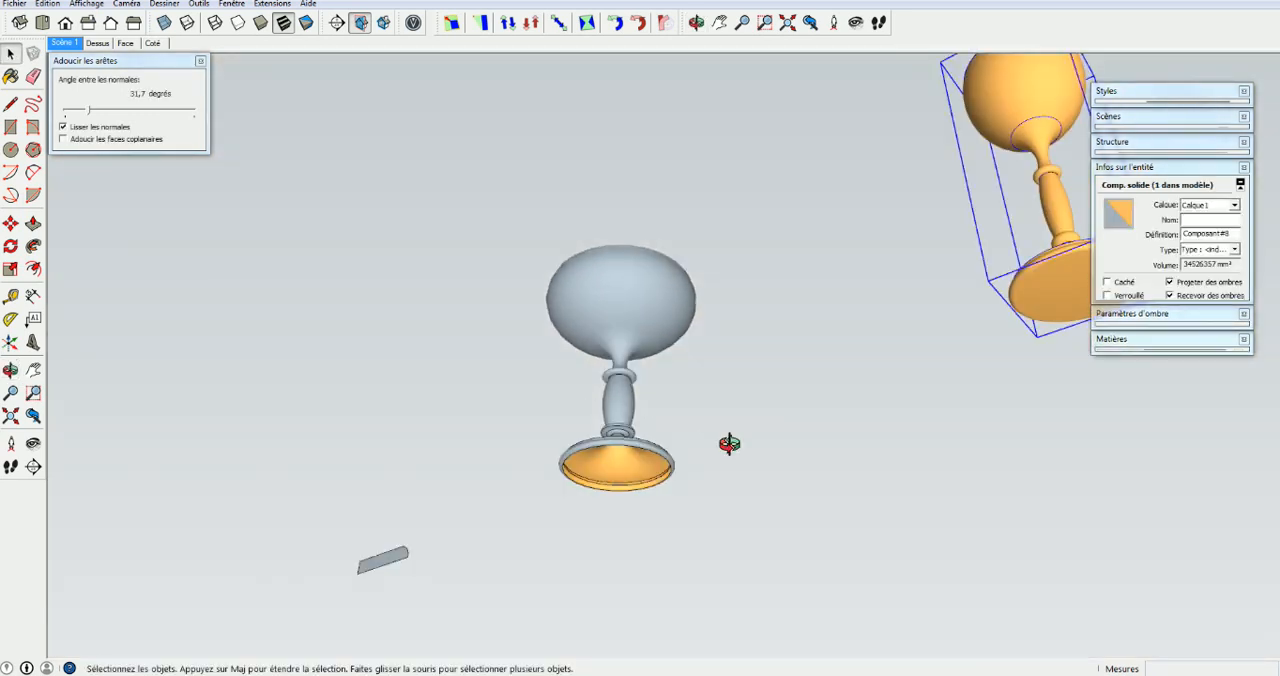
{"action": "middle_click_drag", "start_coordinate": [729, 443], "coordinate": [791, 302]}
{"action": "middle_click_drag", "start_coordinate": [726, 378], "coordinate": [846, 612]}
{"action": "middle_click_drag", "start_coordinate": [876, 378], "coordinate": [817, 575]}
{"action": "left_click", "coordinate": [760, 428]}
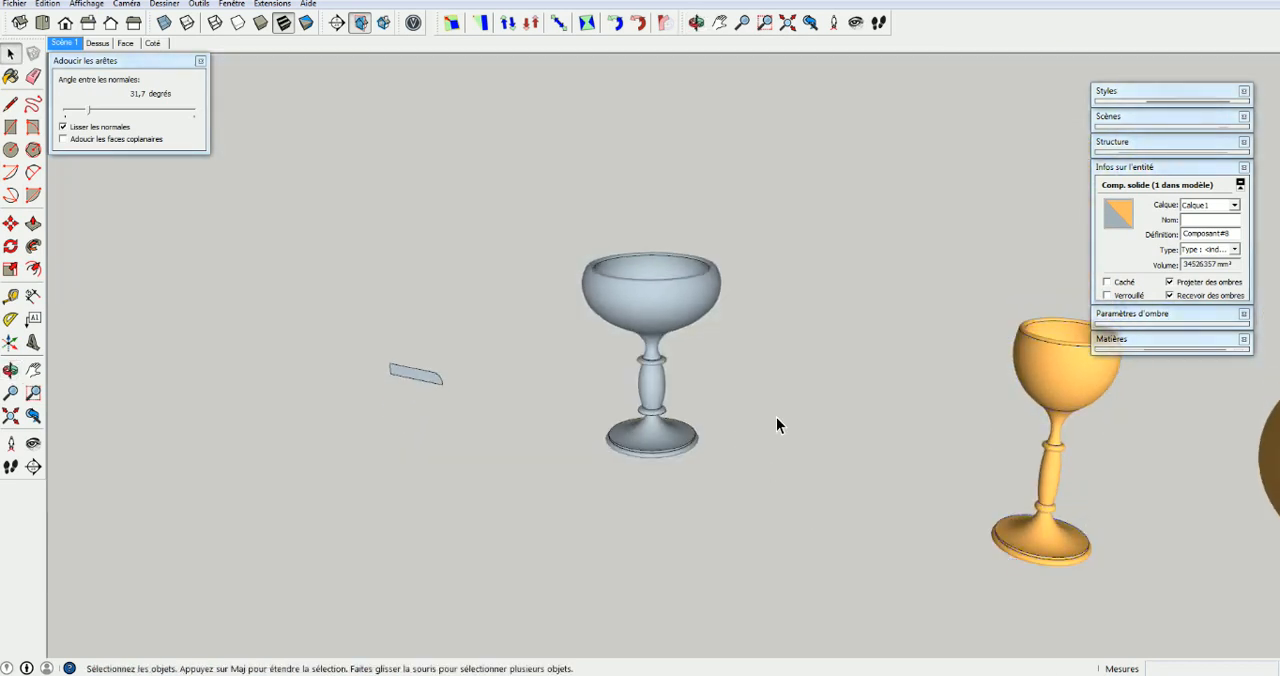
Reverse all faces of the new goblet and deselect it
{"action": "left_click_drag", "start_coordinate": [502, 205], "coordinate": [803, 474]}
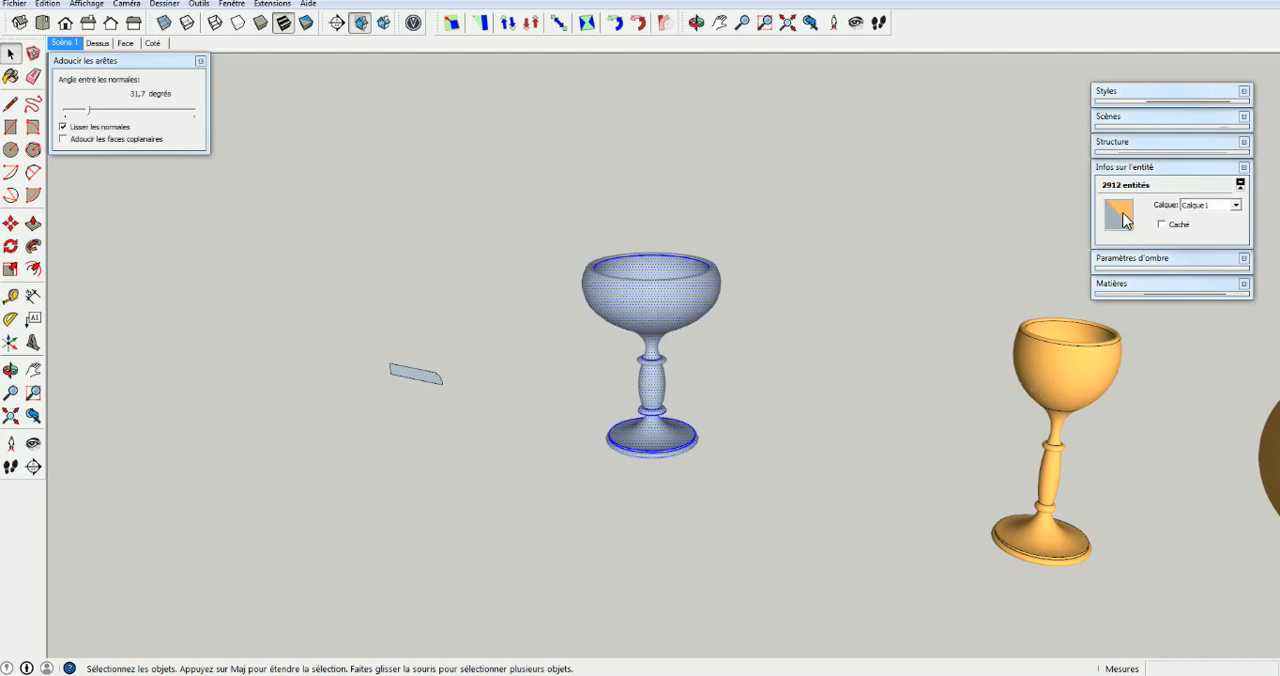
{"action": "right_click", "coordinate": [652, 310]}
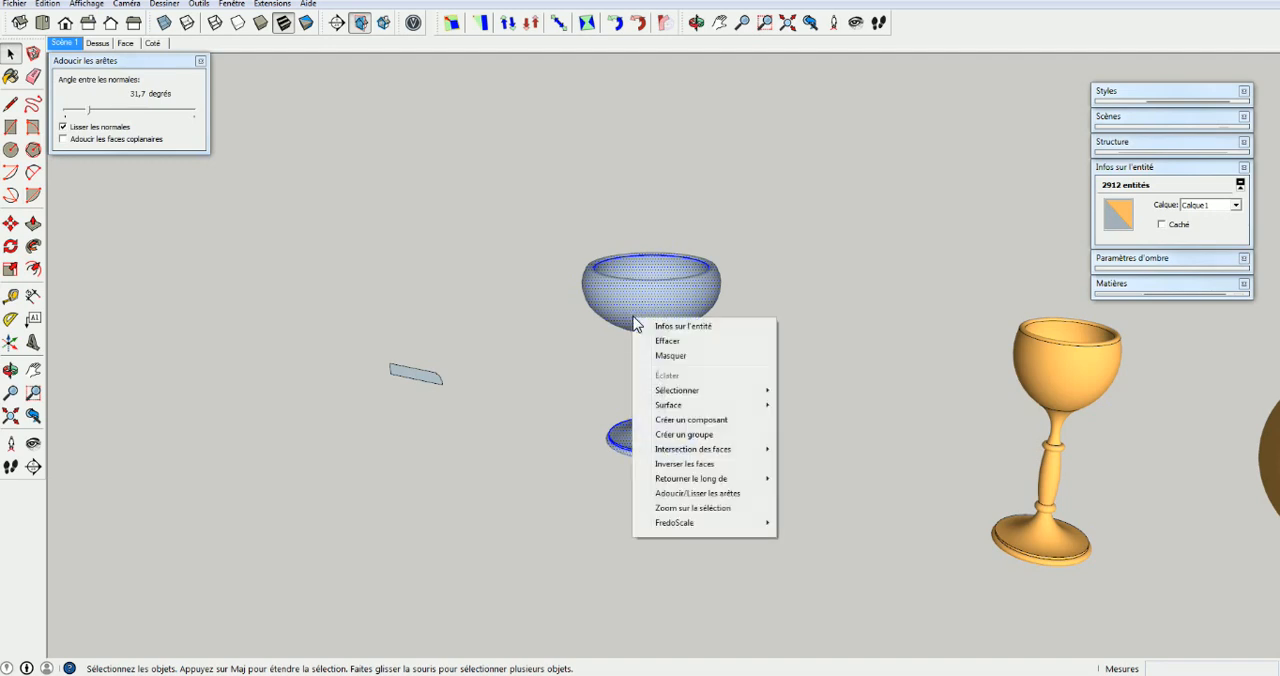
{"action": "left_click", "coordinate": [695, 466]}
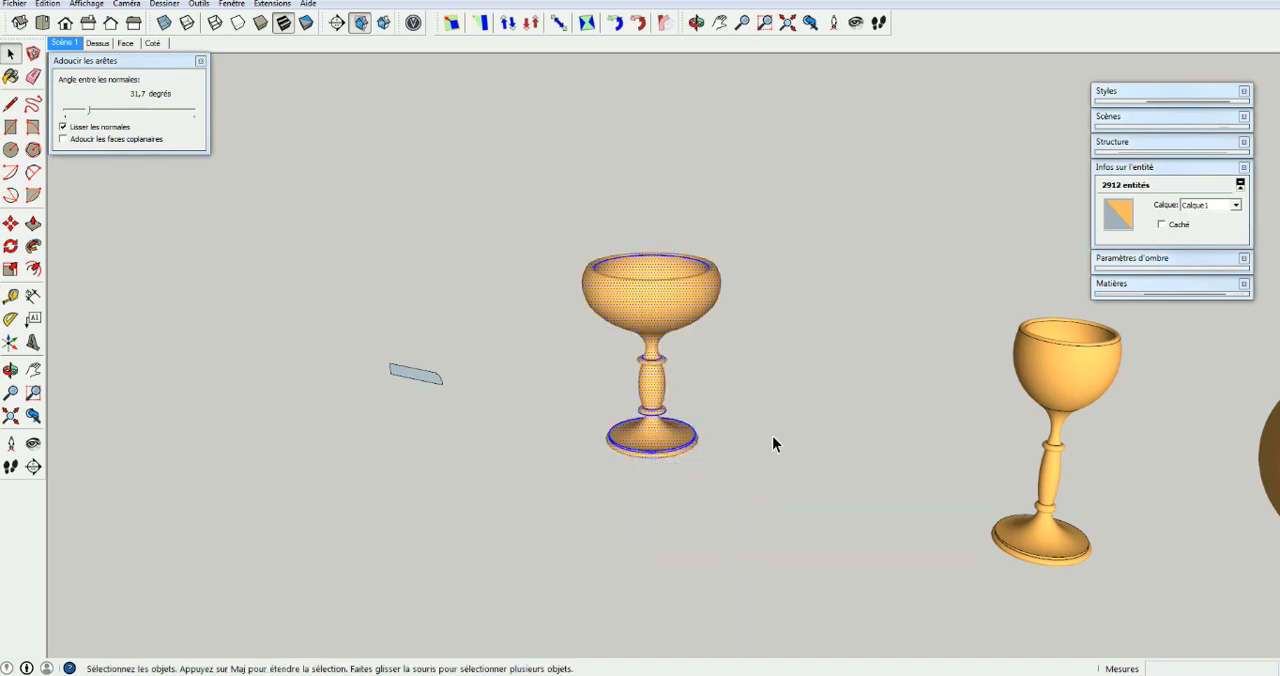
{"action": "left_click", "coordinate": [737, 436]}
Delete the bottom face inside the finished example goblet's component, undo the deletion and leave the component
{"action": "key", "text": "o"}
{"action": "left_click_drag", "start_coordinate": [740, 400], "coordinate": [731, 57]}
{"action": "key", "text": "space"}
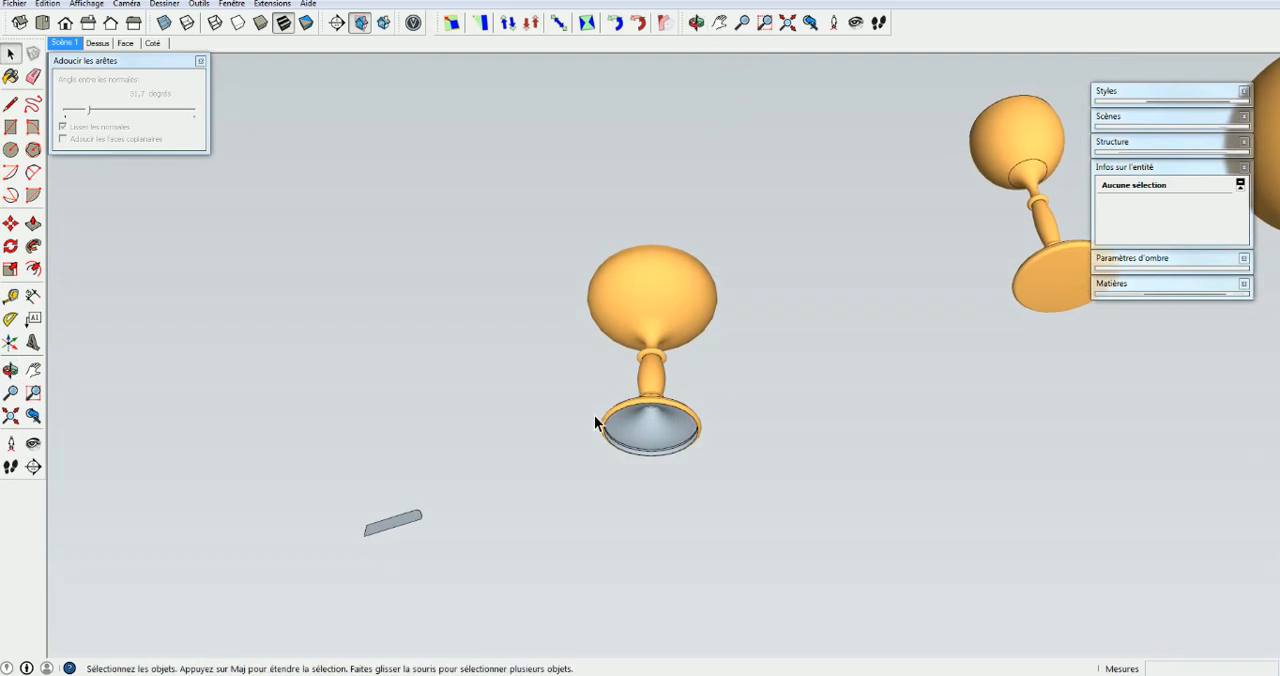
{"action": "left_click", "coordinate": [1058, 282]}
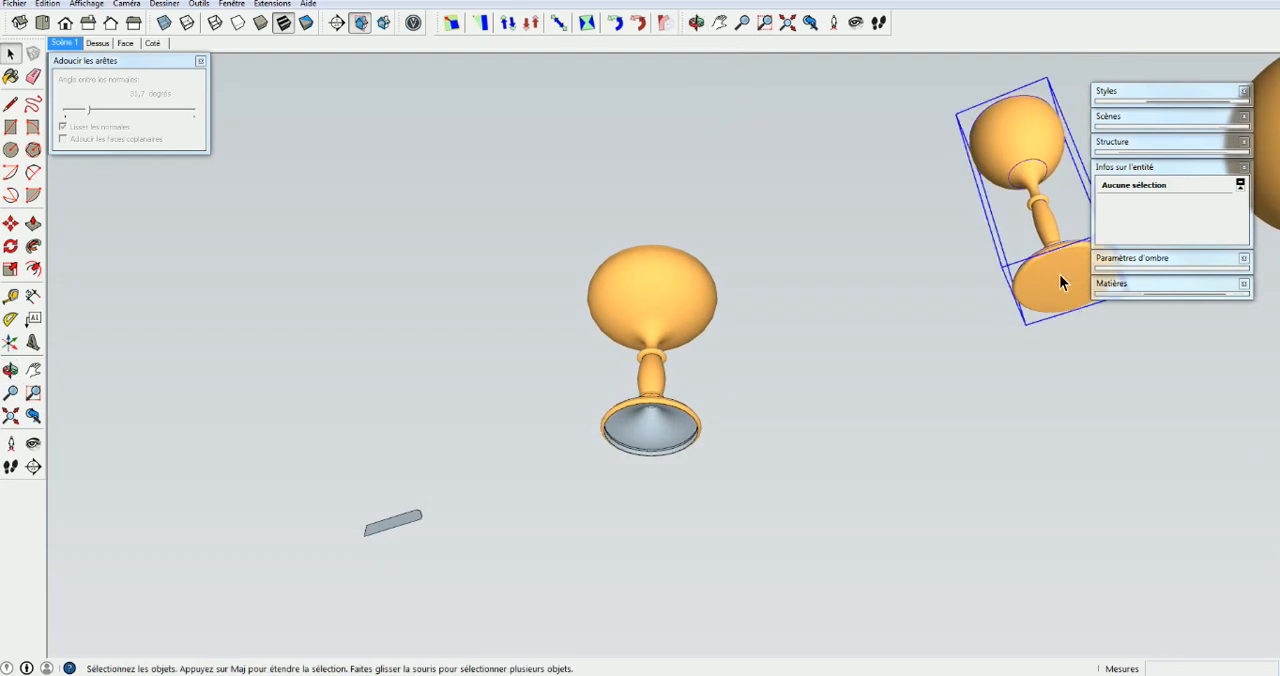
{"action": "double_click", "coordinate": [1058, 282]}
{"action": "left_click", "coordinate": [1058, 282]}
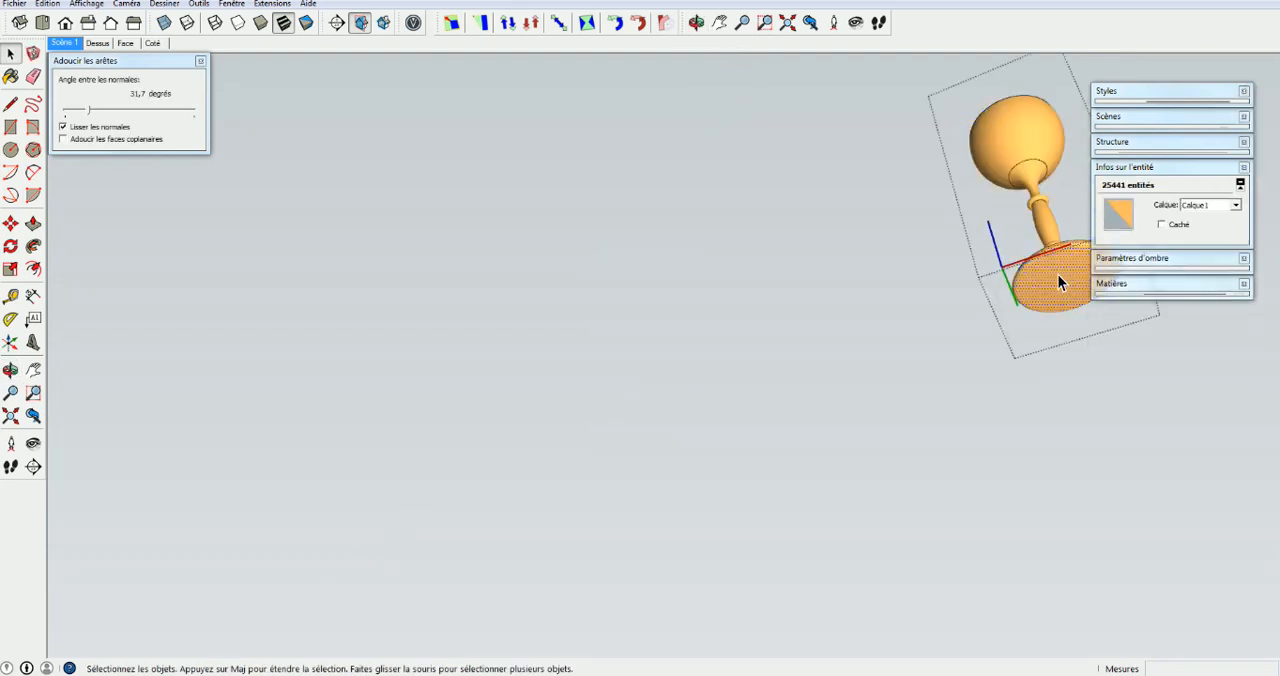
{"action": "key", "text": "Delete"}
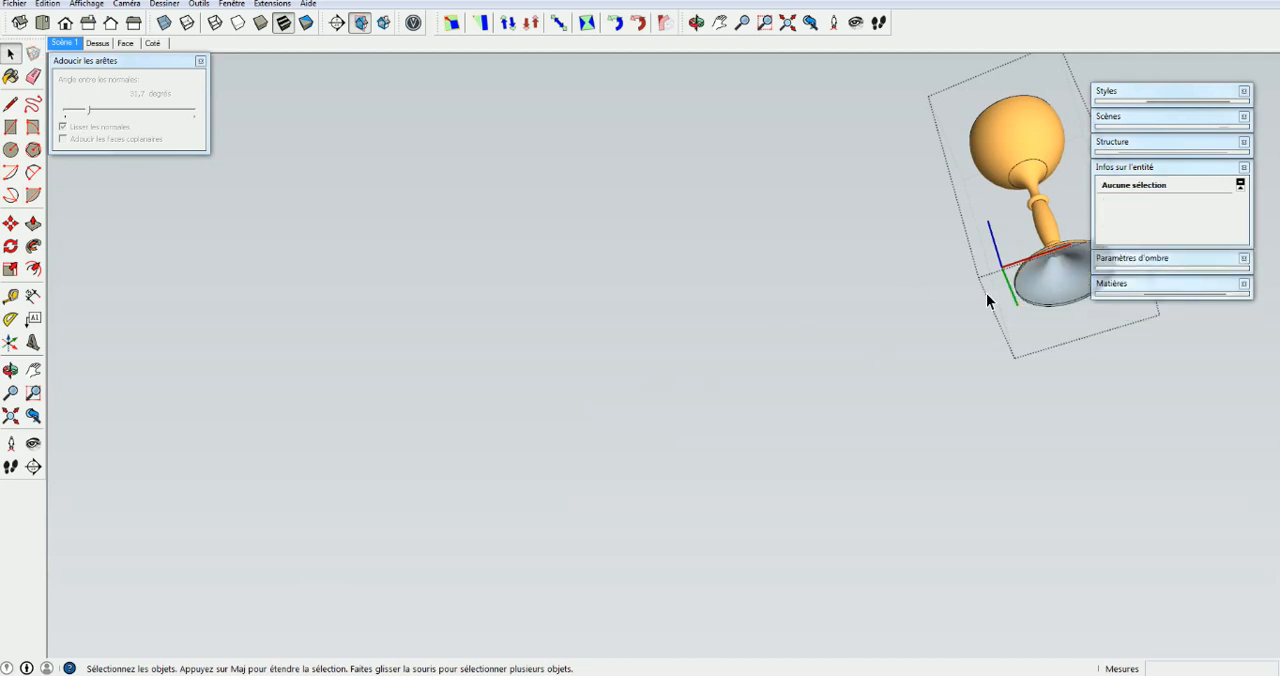
{"action": "key", "text": "ctrl+z"}
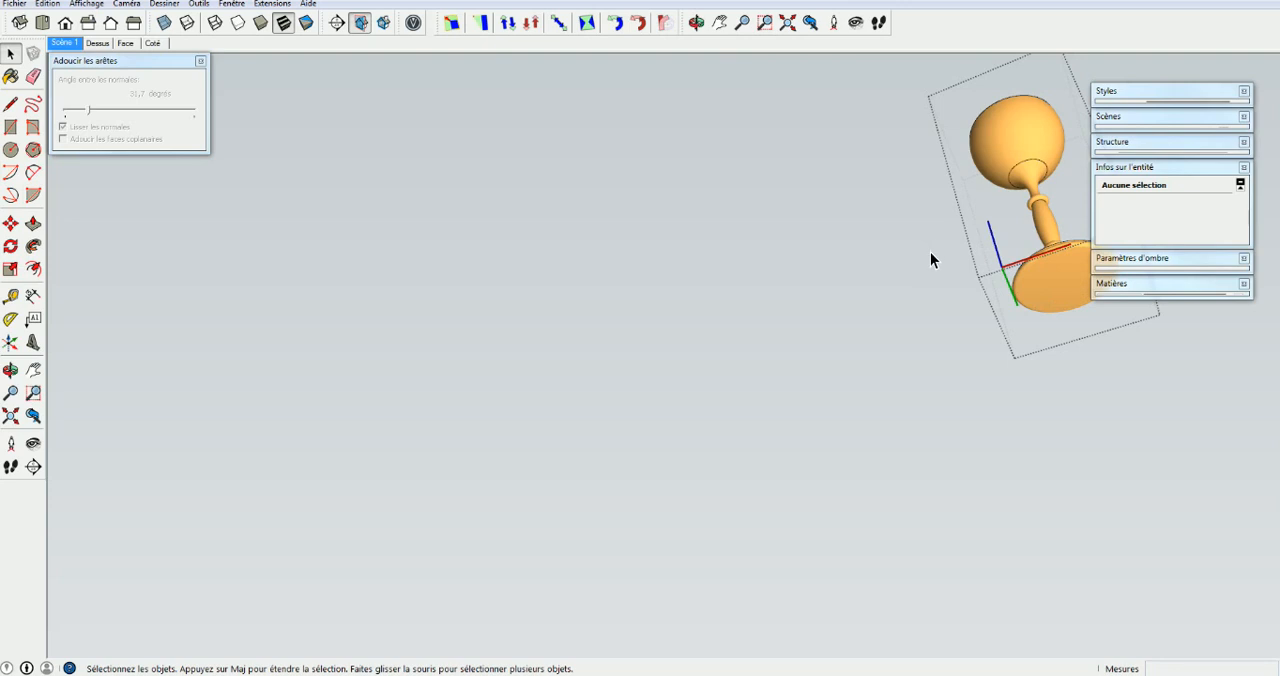
{"action": "left_click", "coordinate": [931, 254]}
Close the new goblet's open base with a face by drawing a line across its inner rim, and erase that line
{"action": "middle_click_drag", "start_coordinate": [778, 326], "coordinate": [817, 332]}
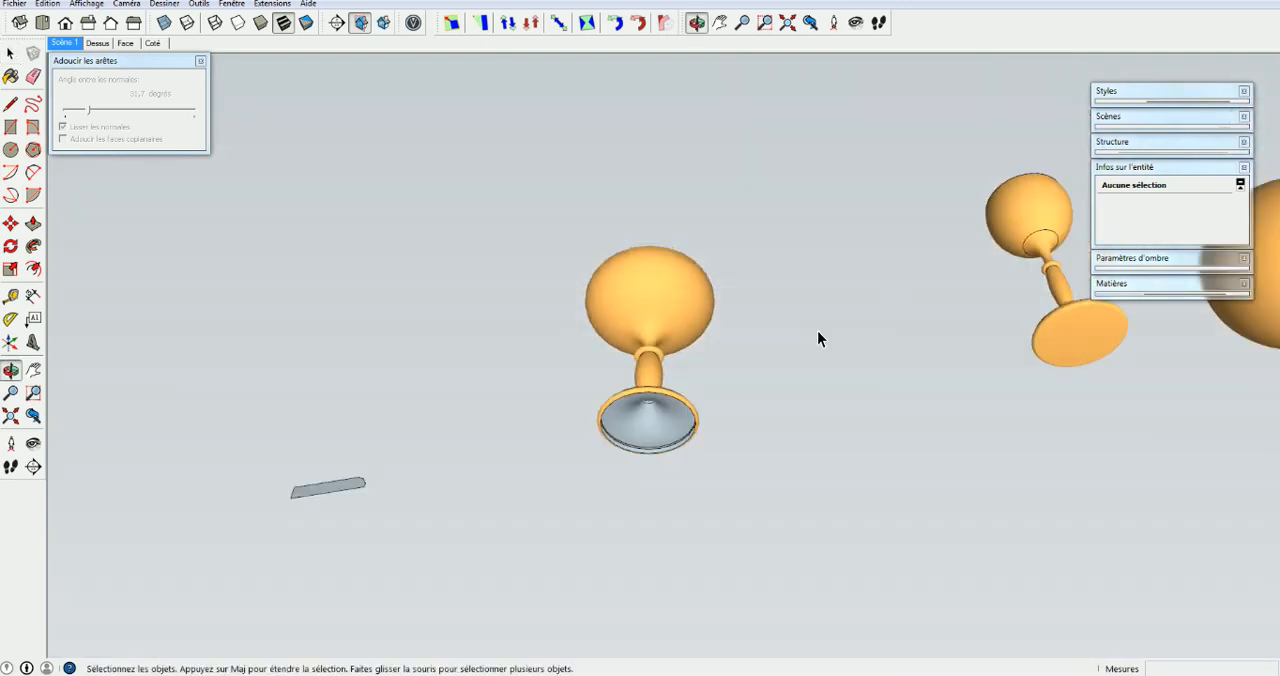
{"action": "scroll", "coordinate": [652, 416], "scroll_direction": "up", "scroll_amount": 4}
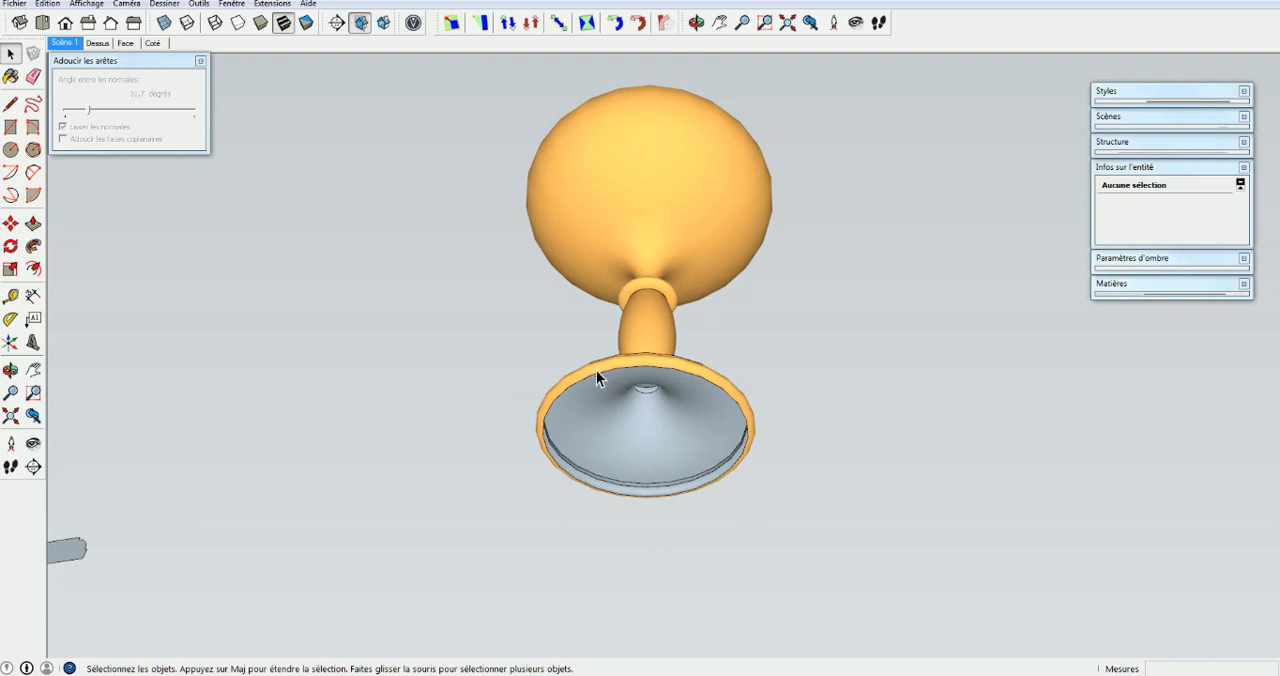
{"action": "key", "text": "l"}
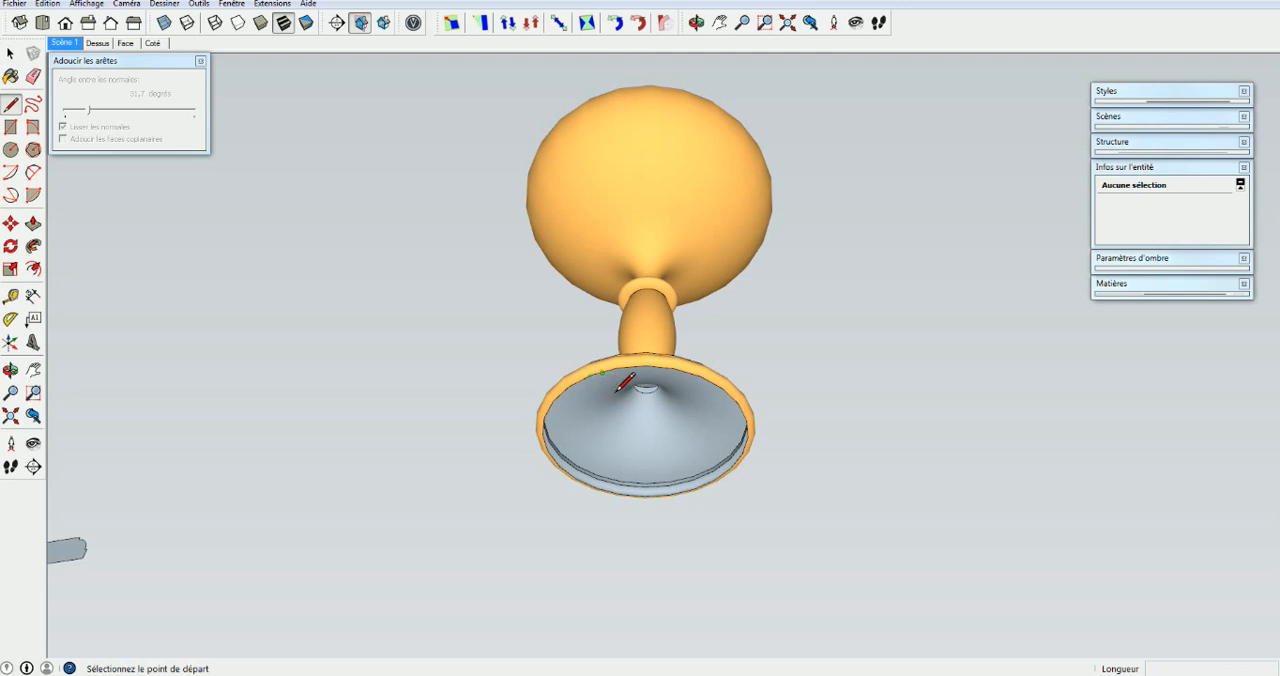
{"action": "scroll", "coordinate": [598, 375], "scroll_direction": "up", "scroll_amount": 3}
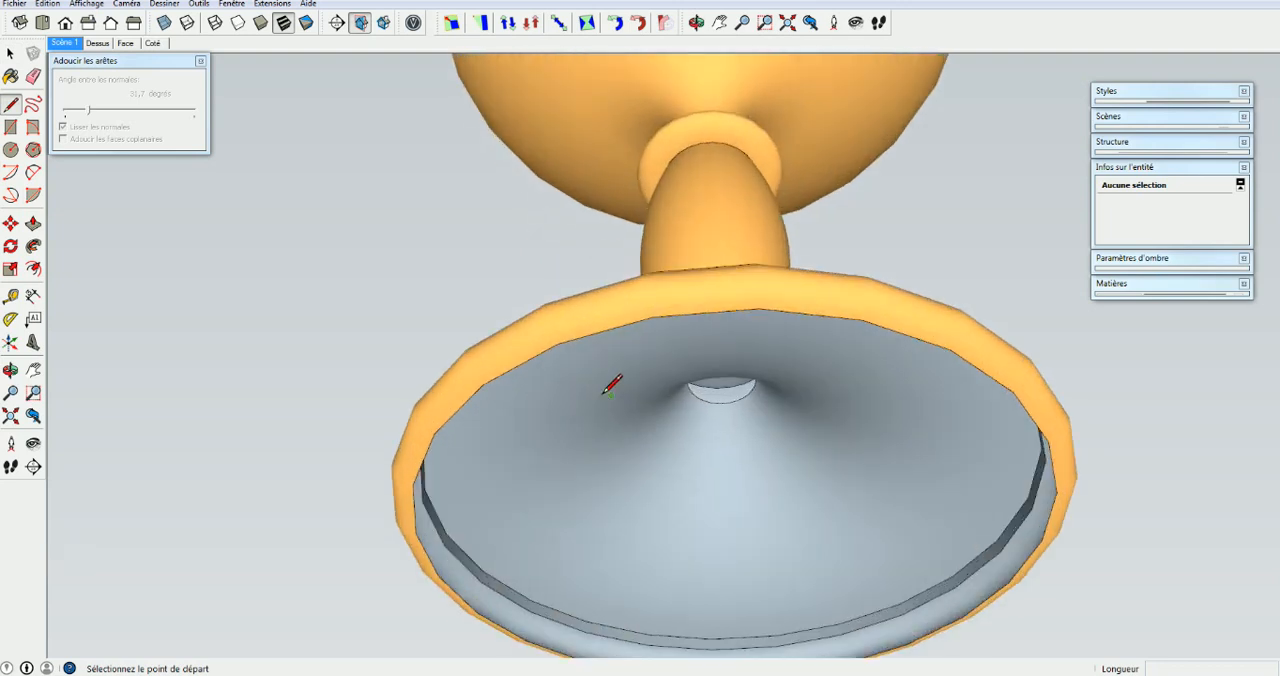
{"action": "left_click", "coordinate": [562, 344]}
{"action": "left_click", "coordinate": [905, 643]}
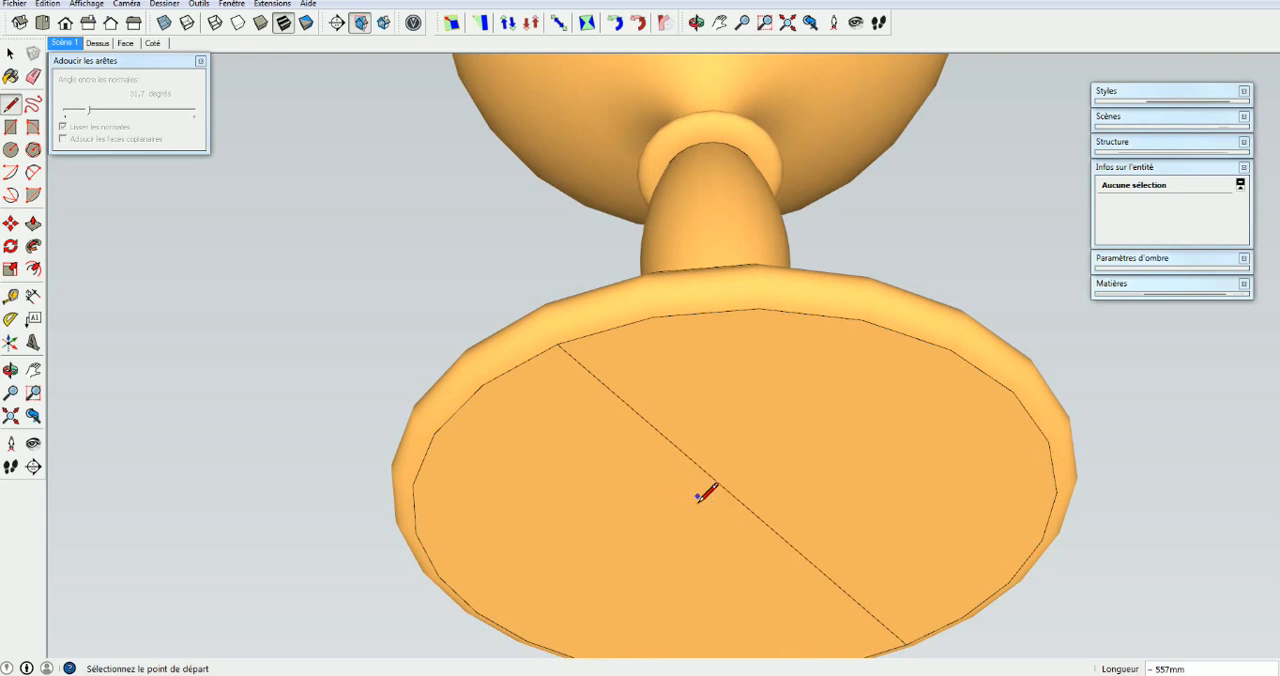
{"action": "key", "text": "e"}
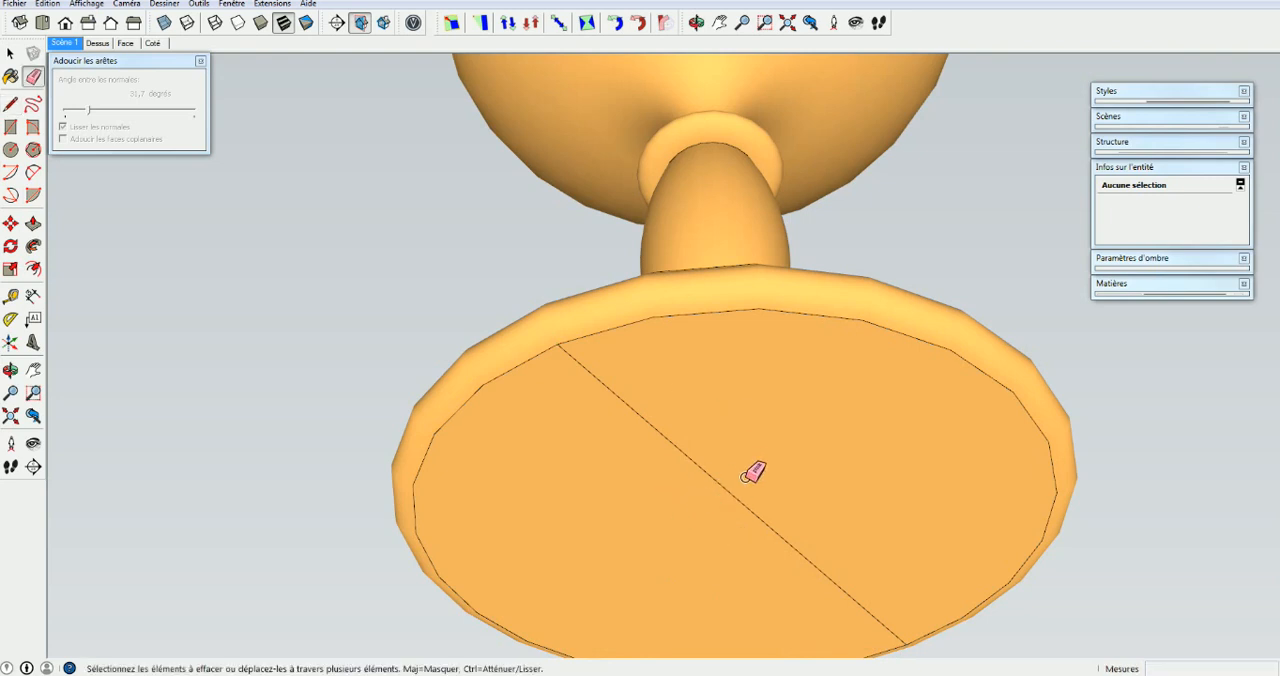
{"action": "left_click", "coordinate": [716, 502]}
{"action": "key", "text": "space"}
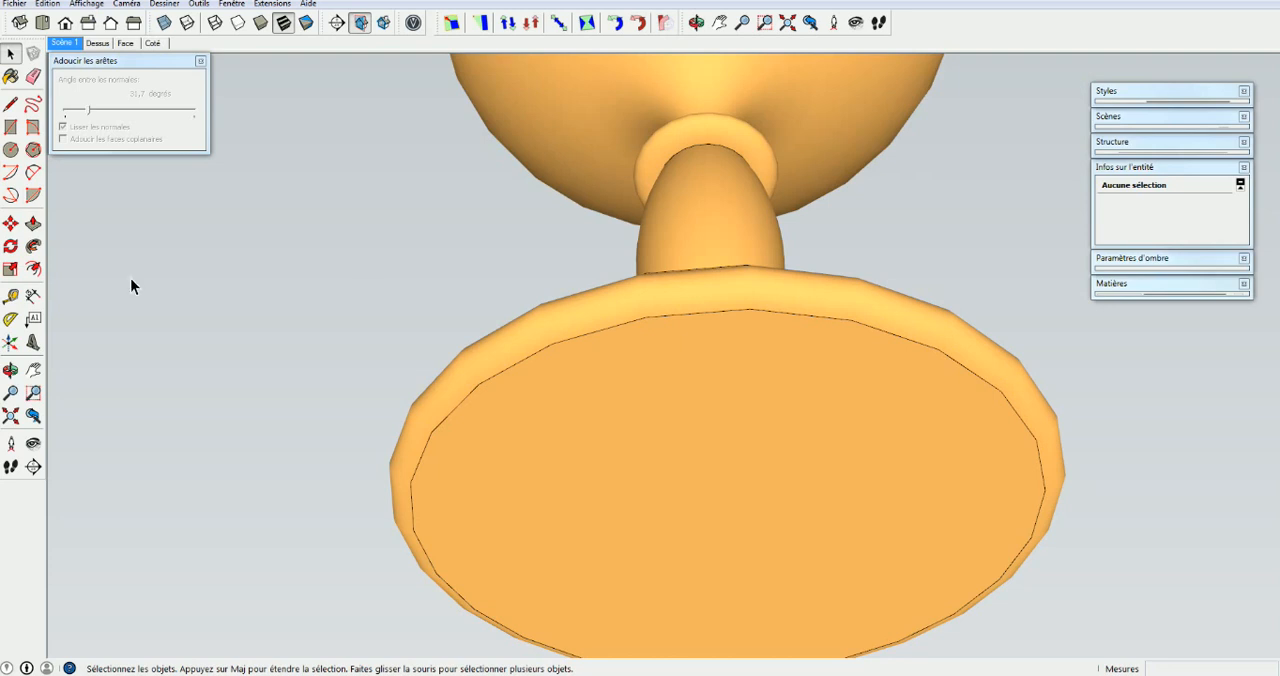
{"action": "key", "text": "shift+z"}
{"action": "middle_click_drag", "start_coordinate": [367, 372], "coordinate": [340, 470]}
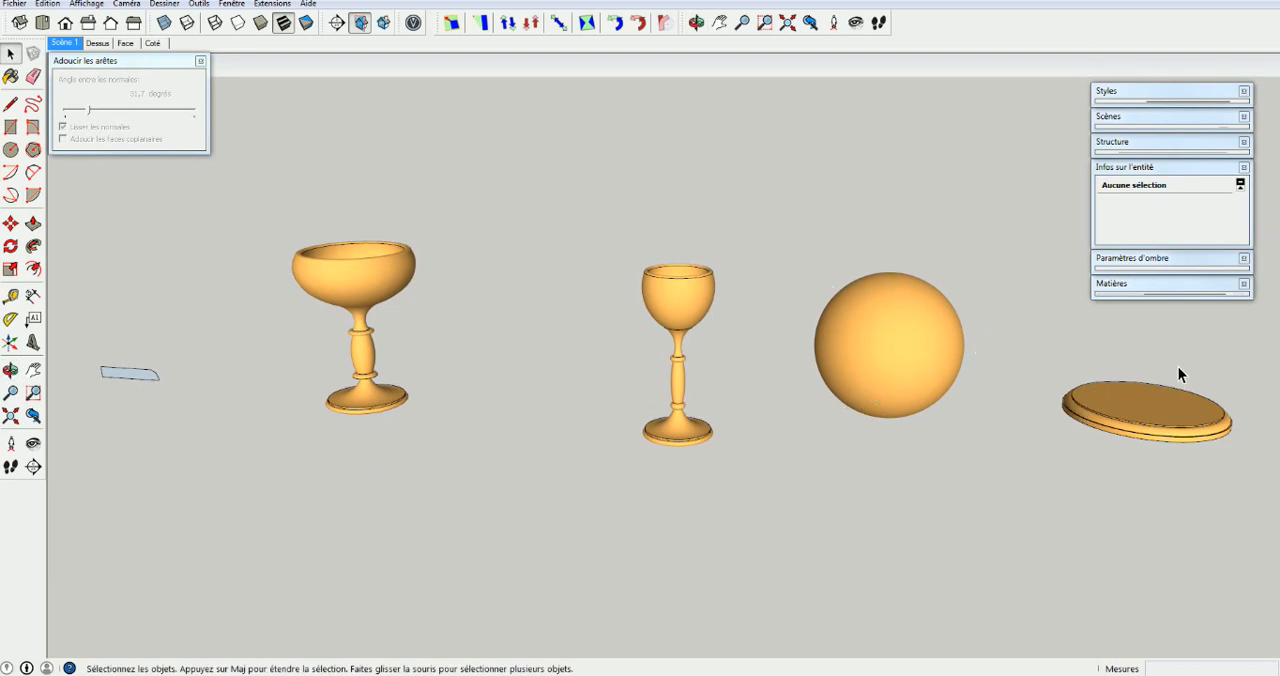
{"action": "middle_click_drag", "start_coordinate": [1097, 426], "coordinate": [1094, 506]}
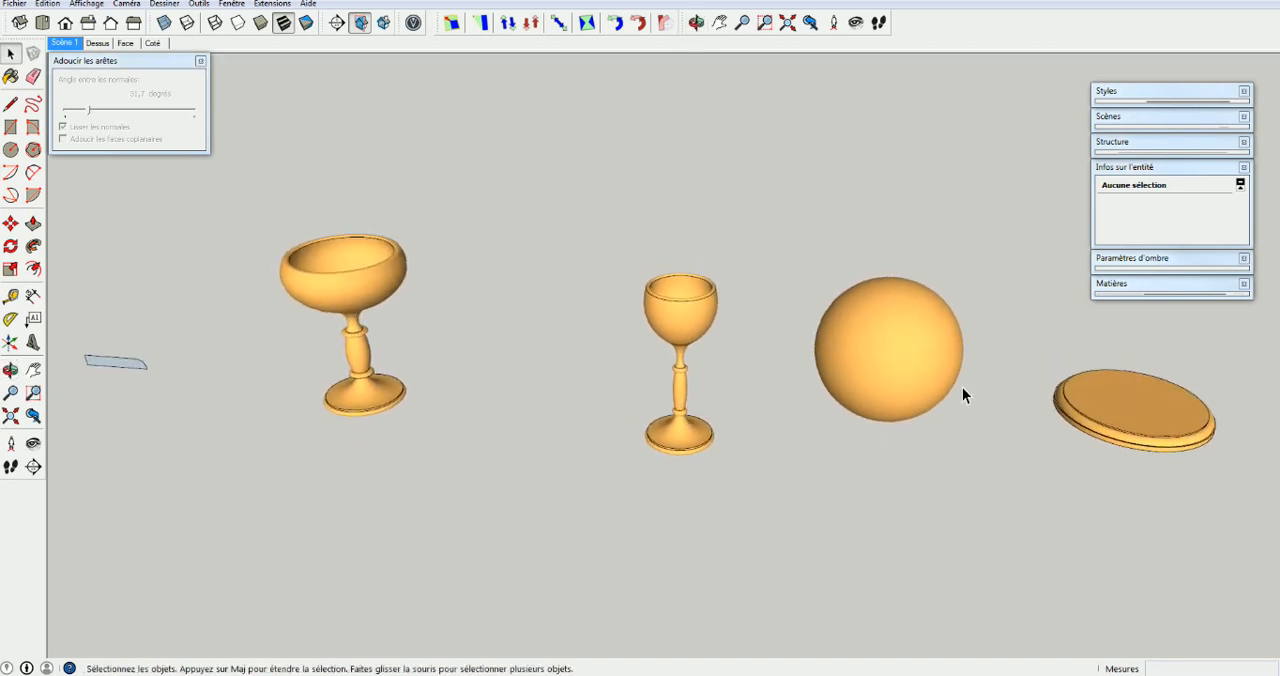
Examine the flat moulded profile beside the finished goblets from several angles, both close up and from a distance
{"action": "middle_click_drag", "start_coordinate": [994, 437], "coordinate": [1037, 432]}
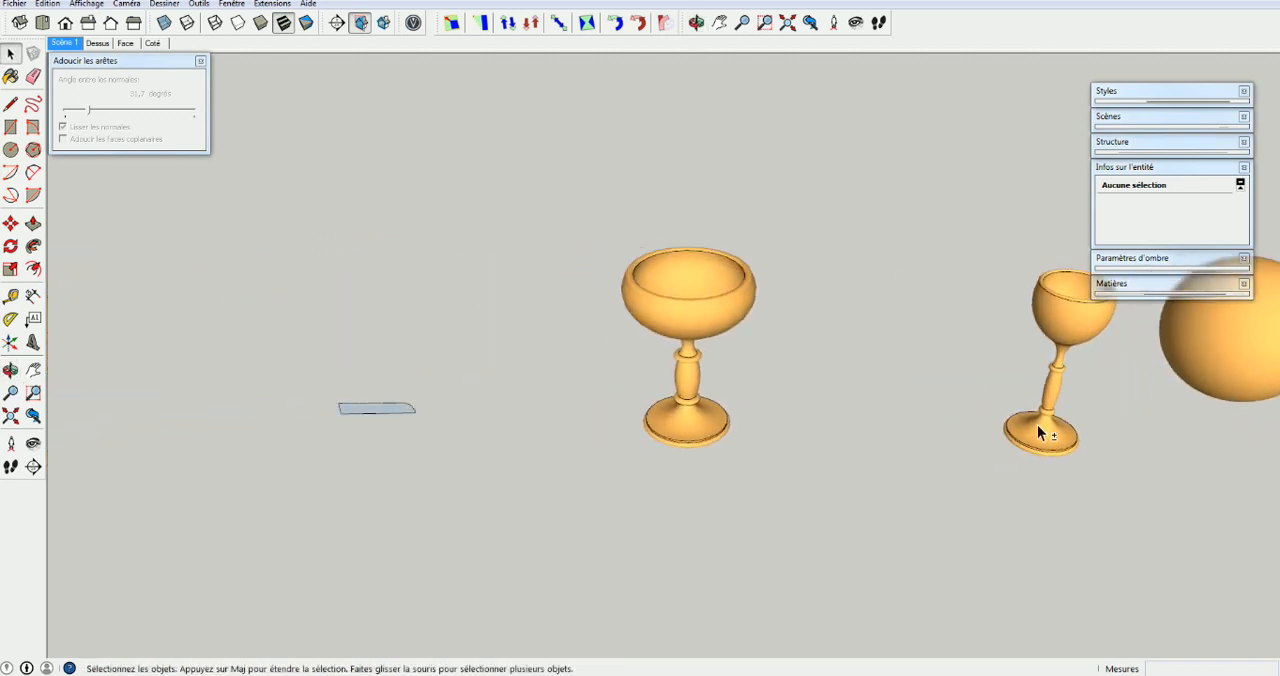
{"action": "mouse_move", "coordinate": [396, 452]}
{"action": "middle_mouse_down"}
{"action": "mouse_move", "coordinate": [480, 277]}
{"action": "mouse_move", "coordinate": [406, 451]}
{"action": "middle_mouse_up"}
{"action": "scroll", "coordinate": [404, 441], "scroll_direction": "up", "scroll_amount": 3}
{"action": "scroll", "coordinate": [405, 443], "scroll_direction": "up", "scroll_amount": 2}
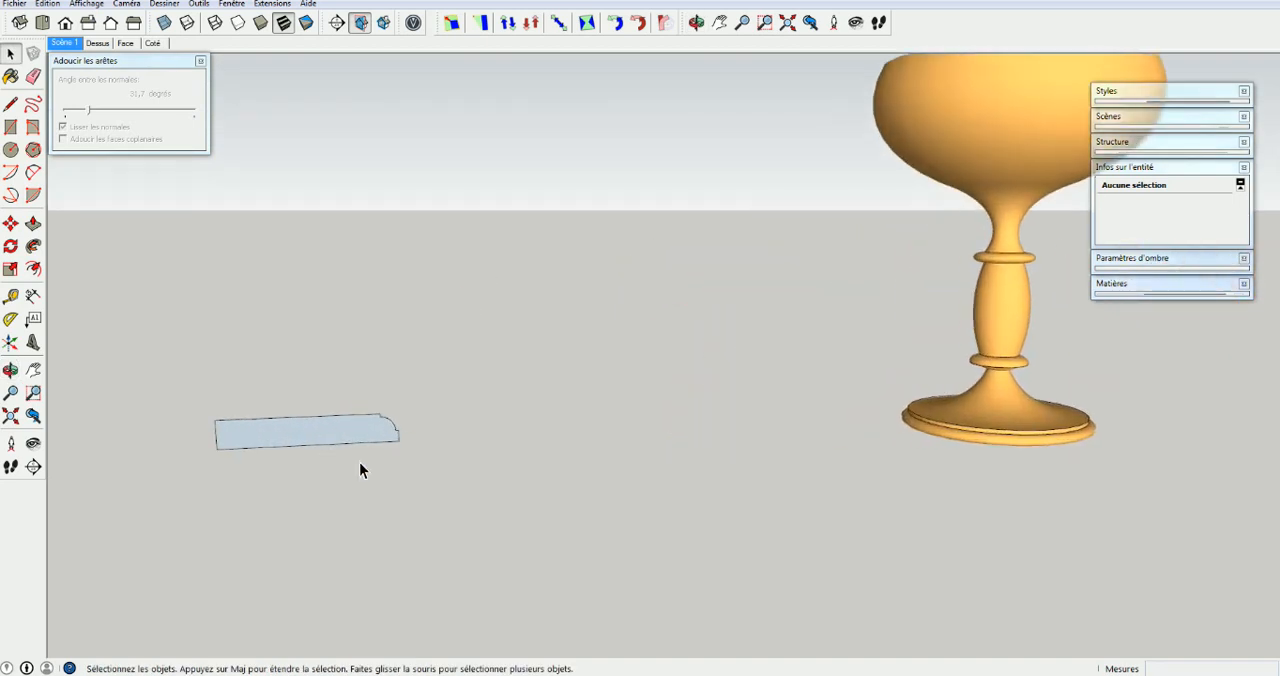
{"action": "scroll", "coordinate": [380, 446], "scroll_direction": "down", "scroll_amount": 5}
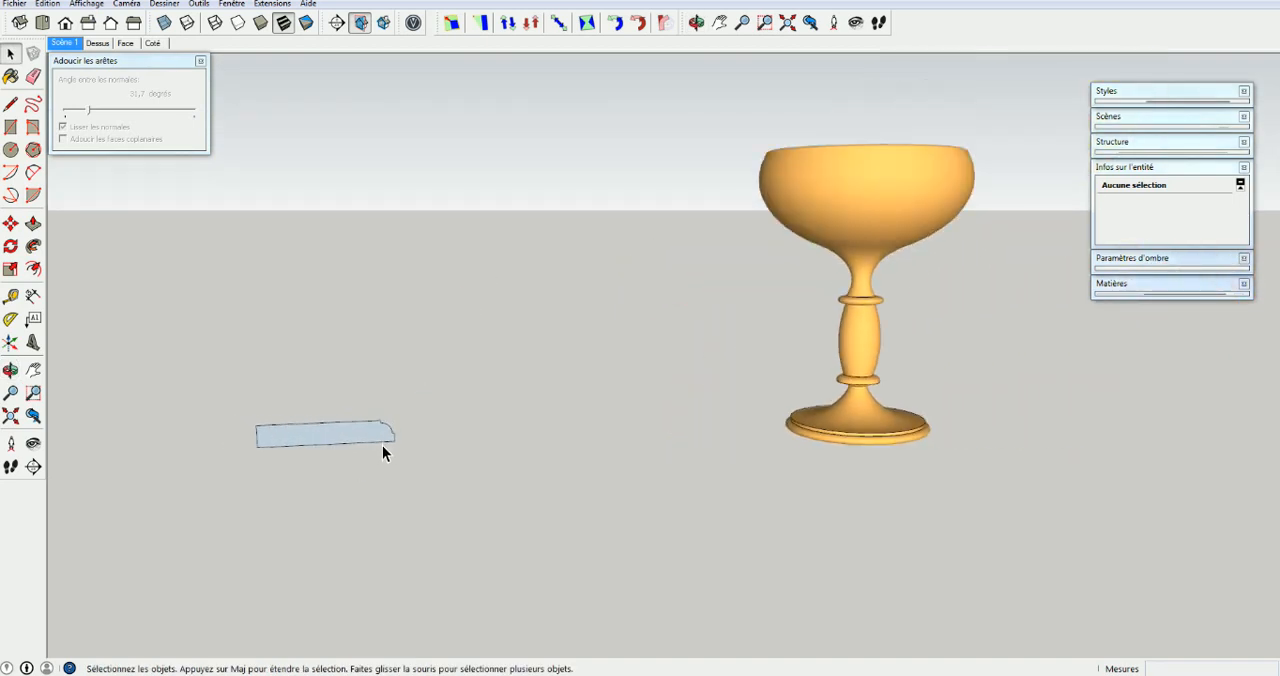
{"action": "middle_click_drag", "start_coordinate": [380, 449], "coordinate": [530, 387]}
{"action": "middle_click_drag", "start_coordinate": [333, 538], "coordinate": [319, 545]}
{"action": "middle_click_drag", "start_coordinate": [185, 465], "coordinate": [161, 441]}
{"action": "scroll", "coordinate": [373, 328], "scroll_direction": "down", "scroll_amount": 3}
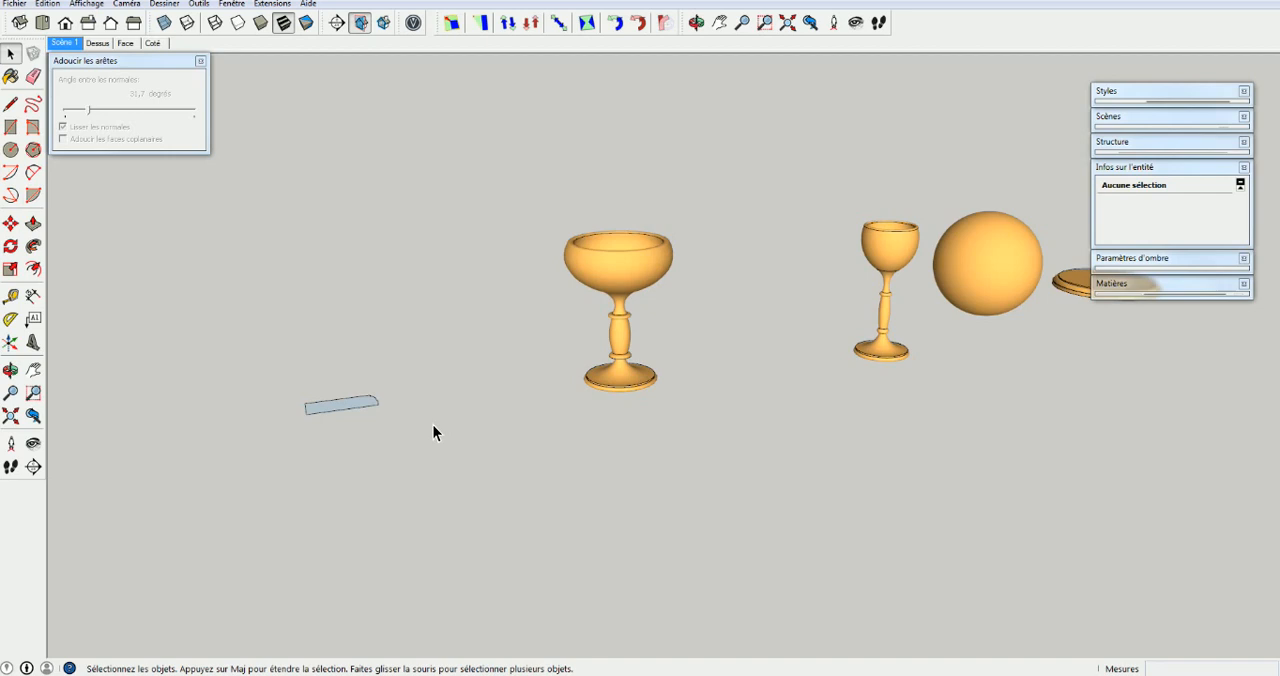
Draw a horizontal circle with a radius of about 1130 mm on the ground behind the moulded profile
{"action": "key", "text": "c"}
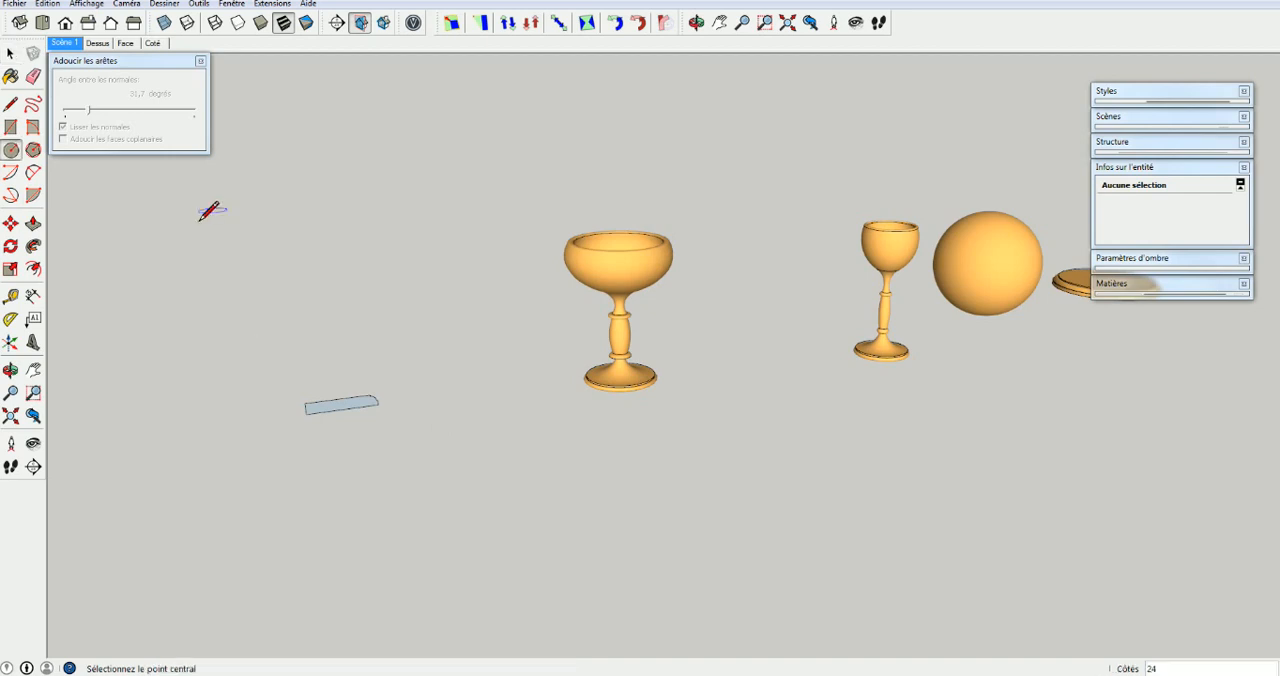
{"action": "left_click", "coordinate": [198, 326]}
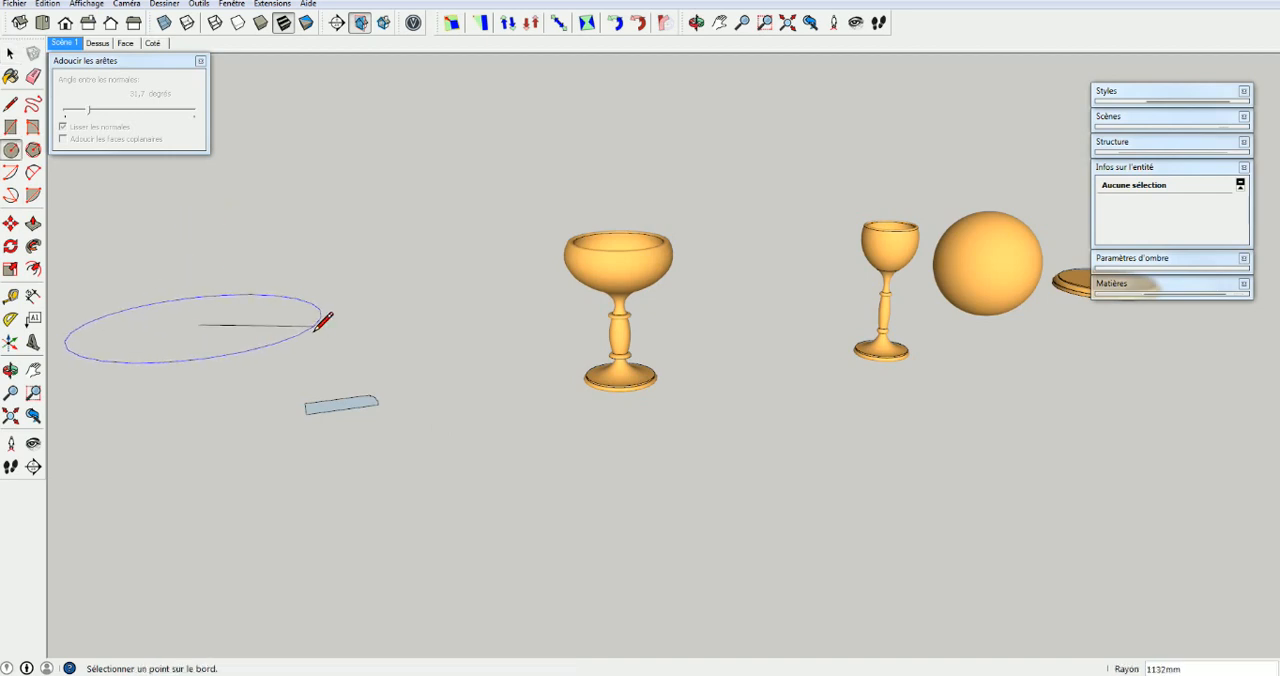
{"action": "left_click", "coordinate": [320, 318]}
{"action": "scroll", "coordinate": [150, 509], "scroll_direction": "down", "scroll_amount": 1}
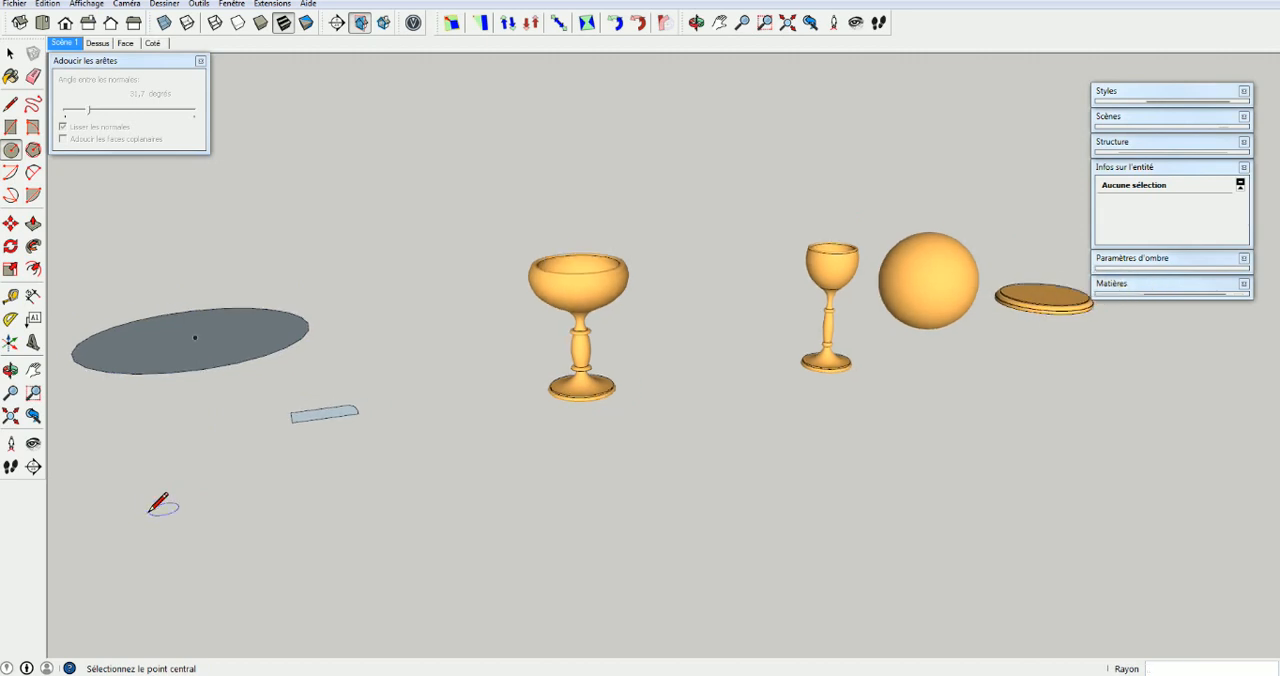
{"action": "middle_click_drag", "start_coordinate": [196, 507], "coordinate": [331, 661], "text": "shift"}
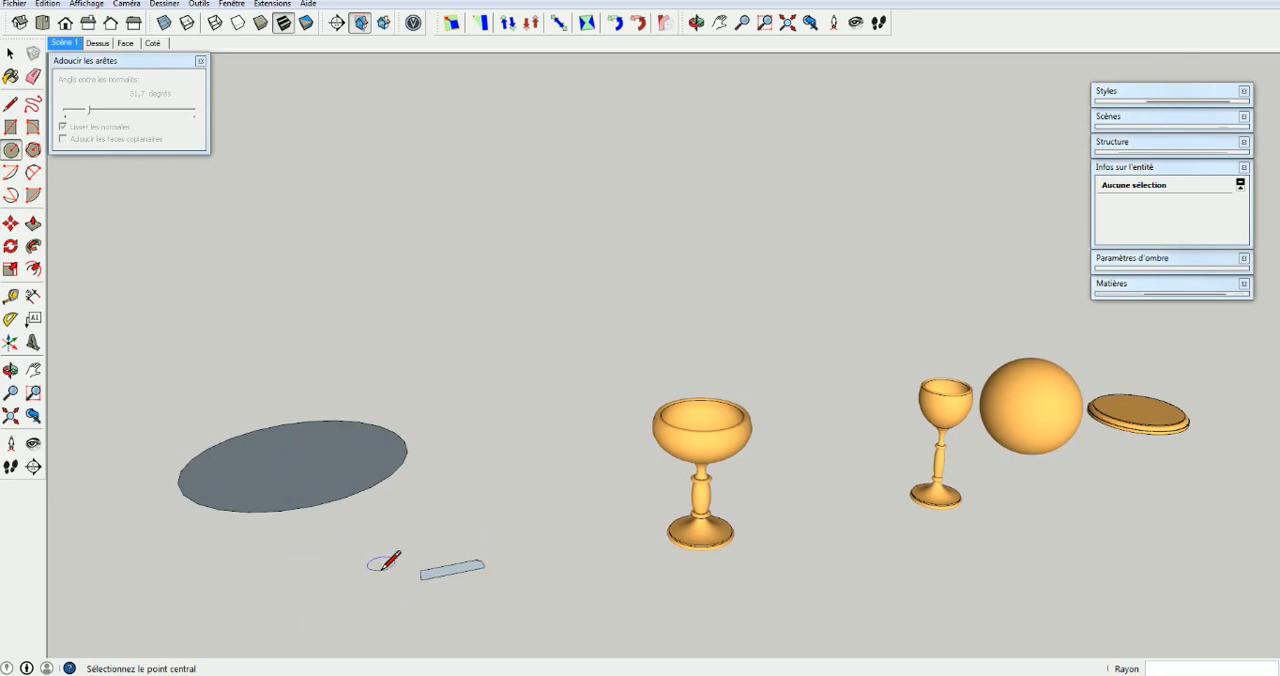
Select the whole moulded profile and move it by its lower outer corner onto the edge of the circle
{"action": "key", "text": "space"}
{"action": "left_click_drag", "start_coordinate": [401, 534], "coordinate": [530, 609]}
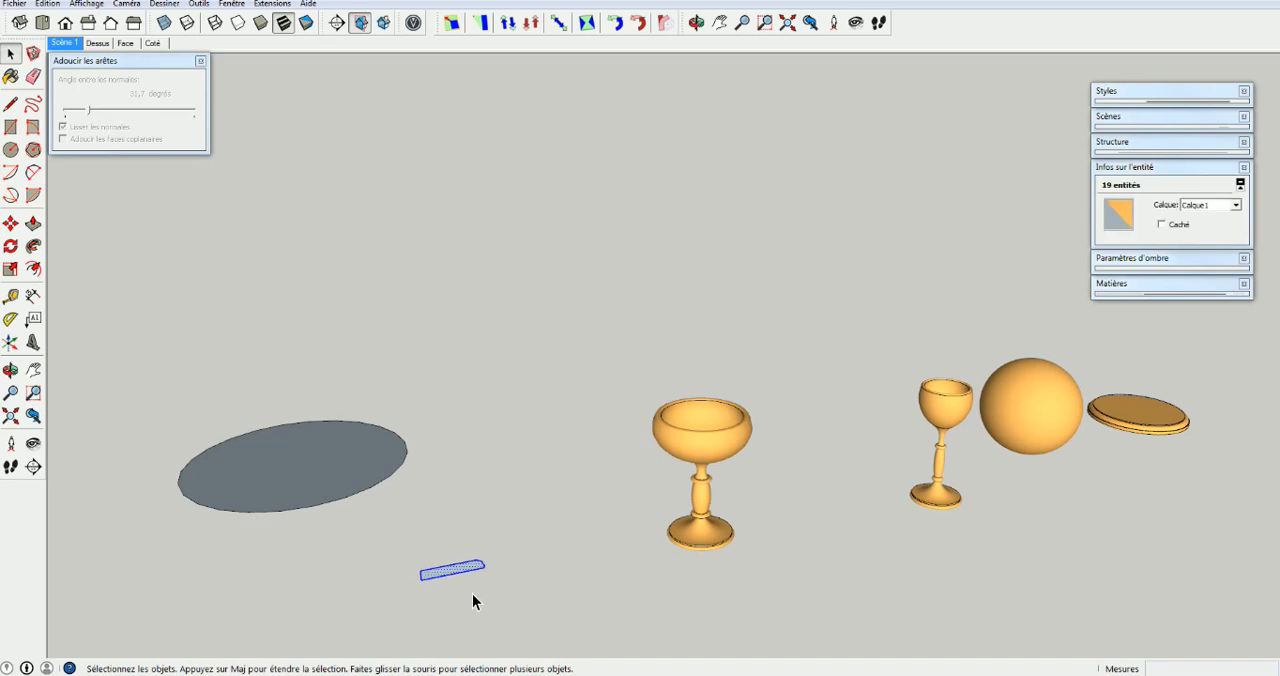
{"action": "key", "text": "m"}
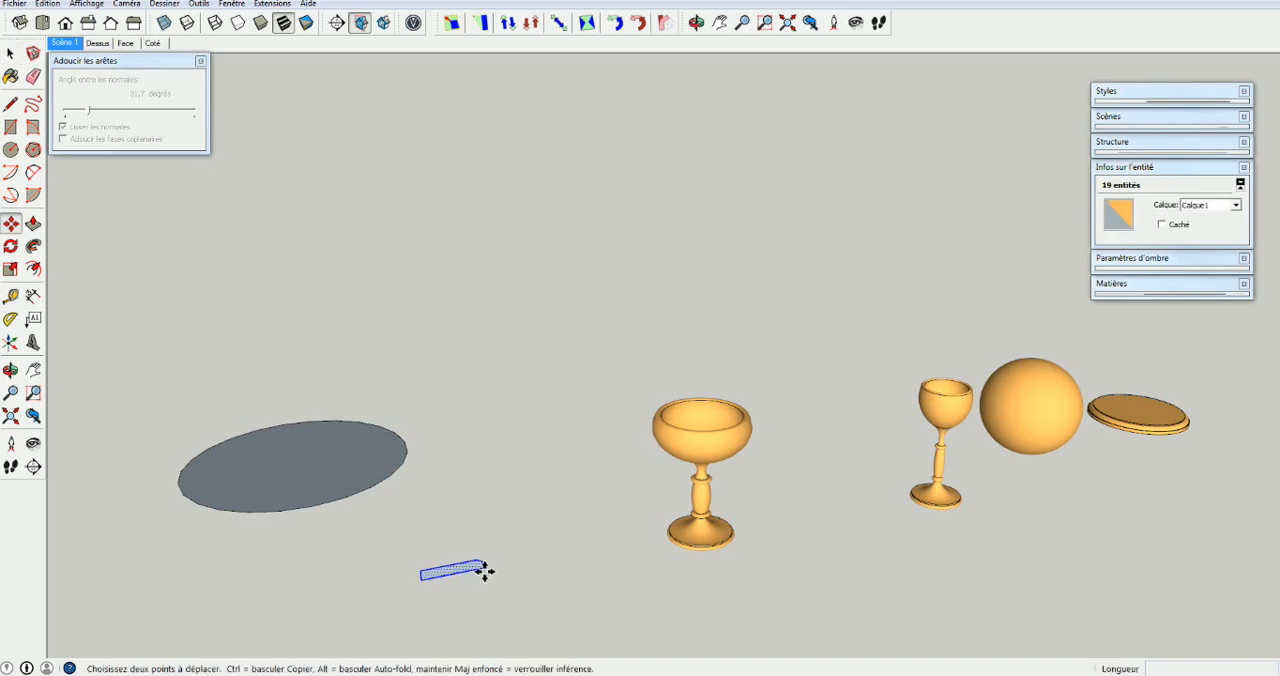
{"action": "scroll", "coordinate": [471, 568], "scroll_direction": "up", "scroll_amount": 5}
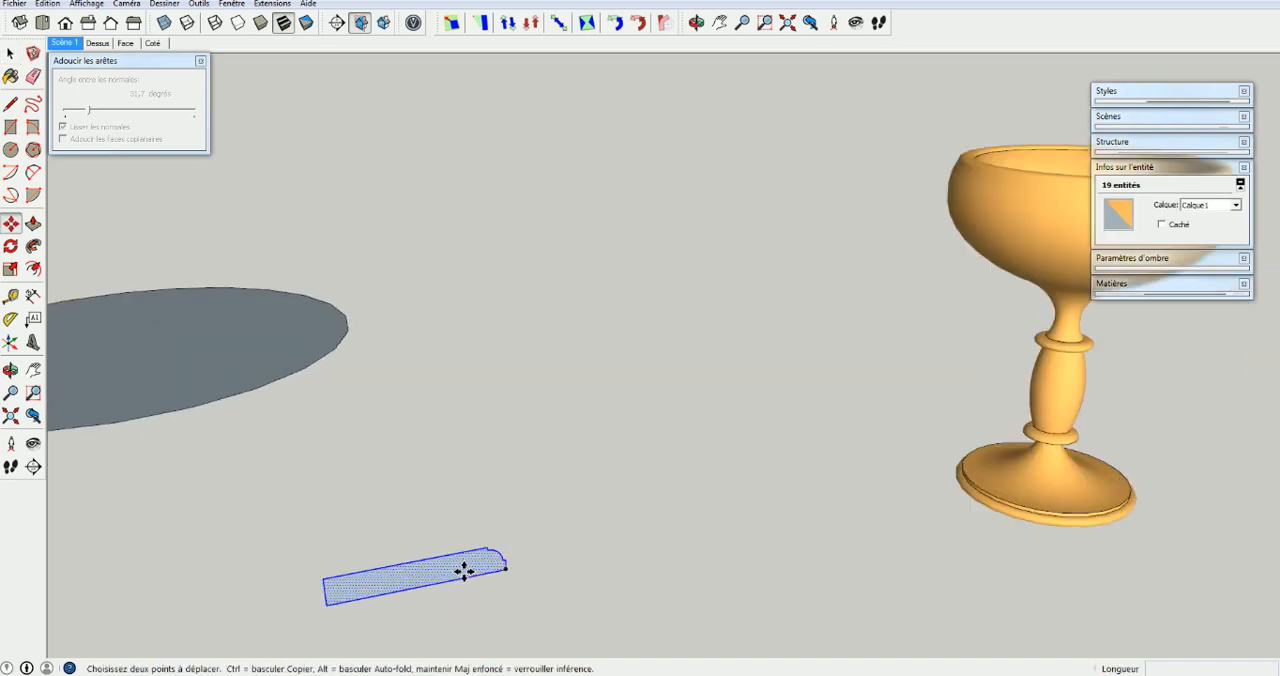
{"action": "left_click", "coordinate": [524, 571]}
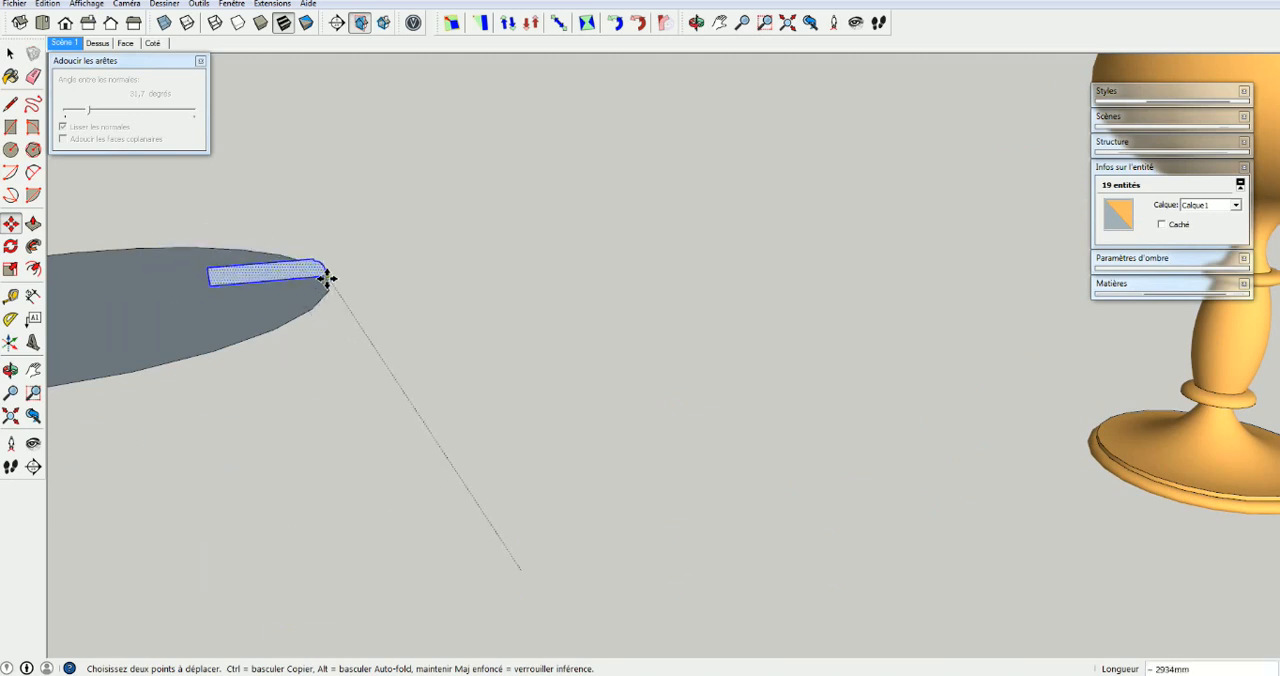
{"action": "left_click", "coordinate": [327, 279]}
{"action": "scroll", "coordinate": [270, 368], "scroll_direction": "down", "scroll_amount": 3}
{"action": "middle_click_drag", "start_coordinate": [264, 366], "coordinate": [540, 405], "text": "shift"}
{"action": "middle_click_drag", "start_coordinate": [540, 405], "coordinate": [457, 600]}
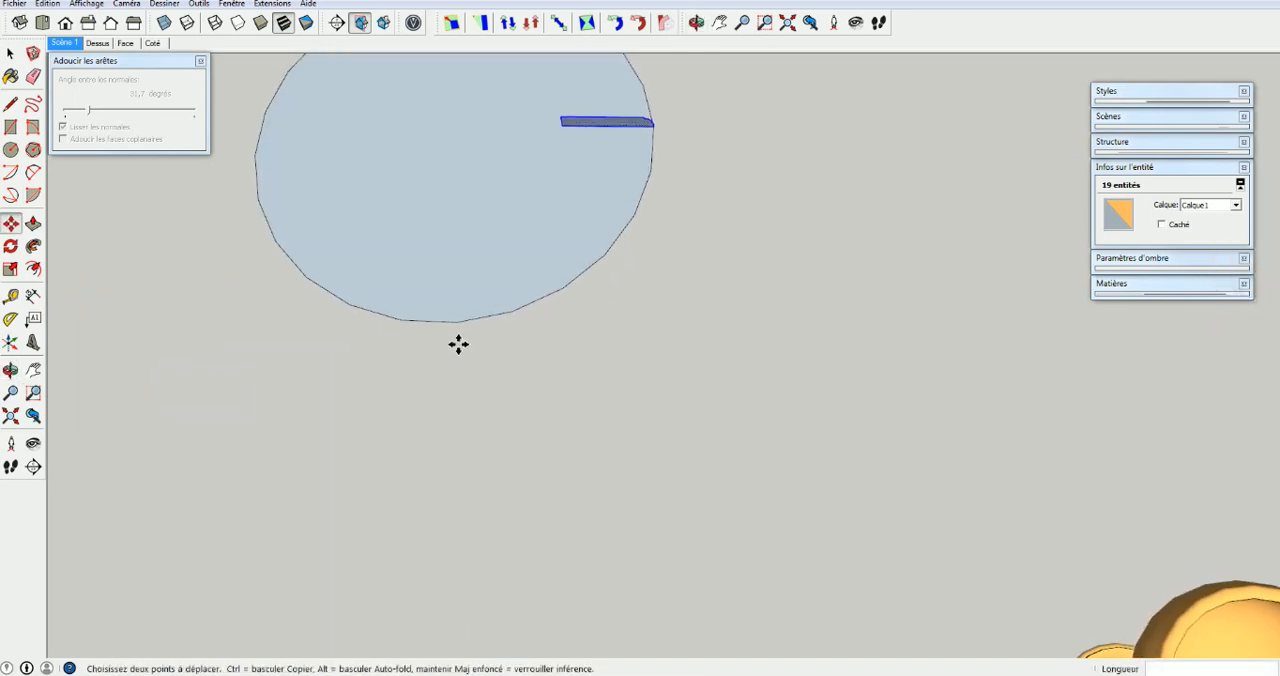
{"action": "middle_click_drag", "start_coordinate": [459, 390], "coordinate": [427, 359], "text": "shift"}
Draw a line along the red axis from the circle's centre to its edge beside the profile
{"action": "key", "text": "space"}
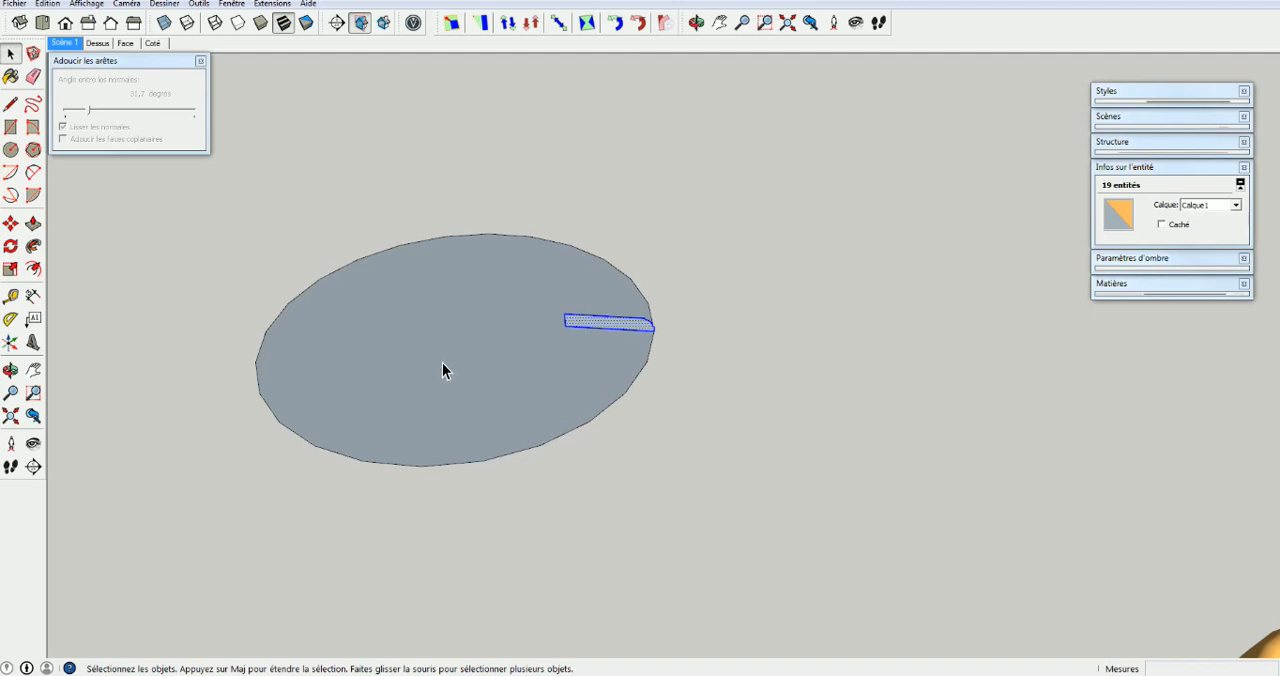
{"action": "key", "text": "l"}
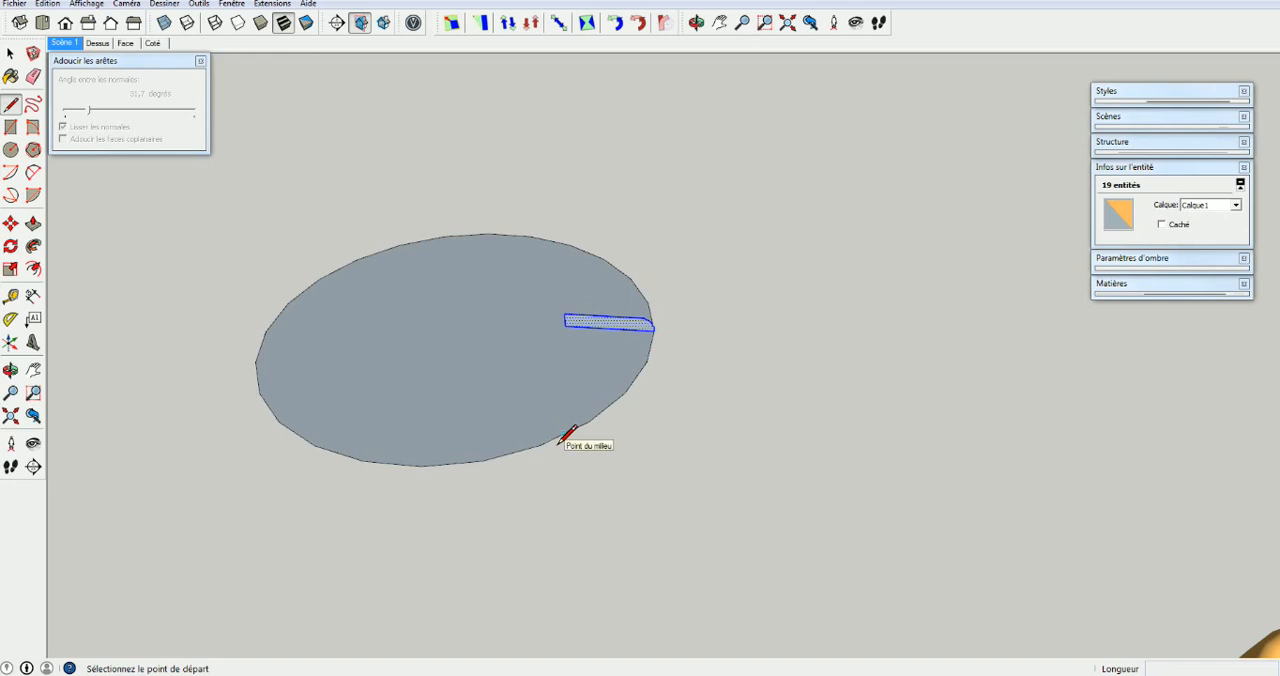
{"action": "left_click", "coordinate": [459, 331]}
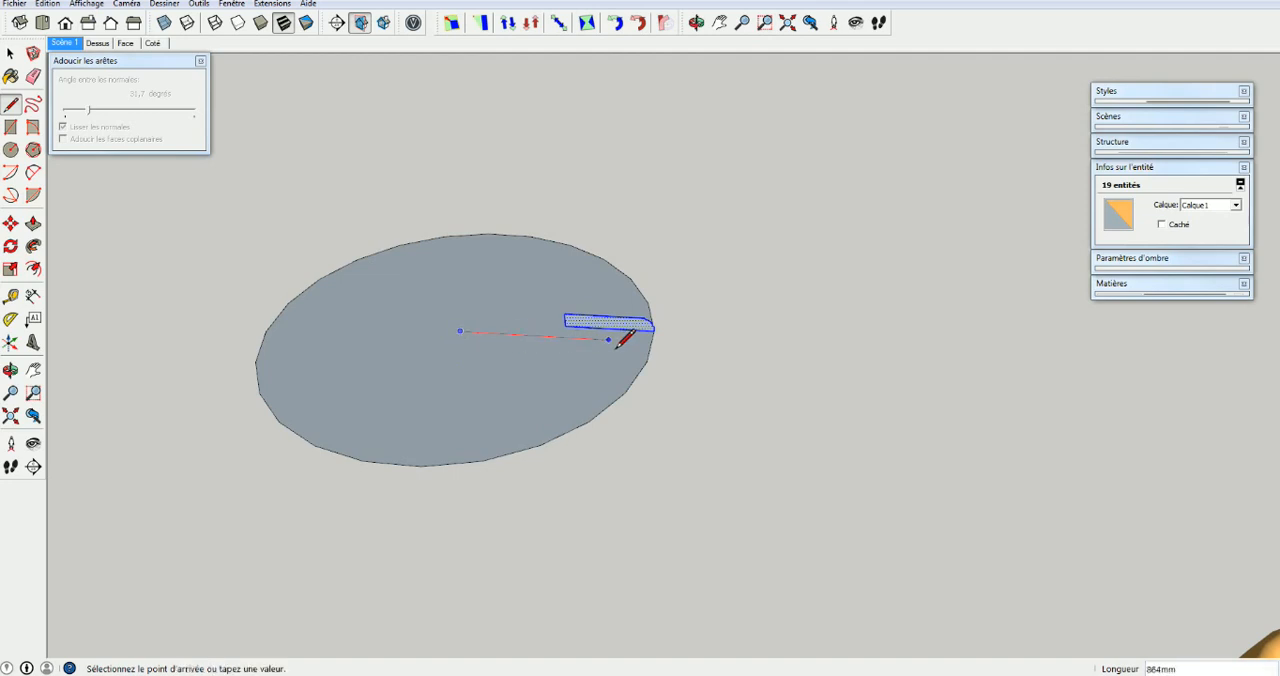
{"action": "left_click", "coordinate": [652, 342]}
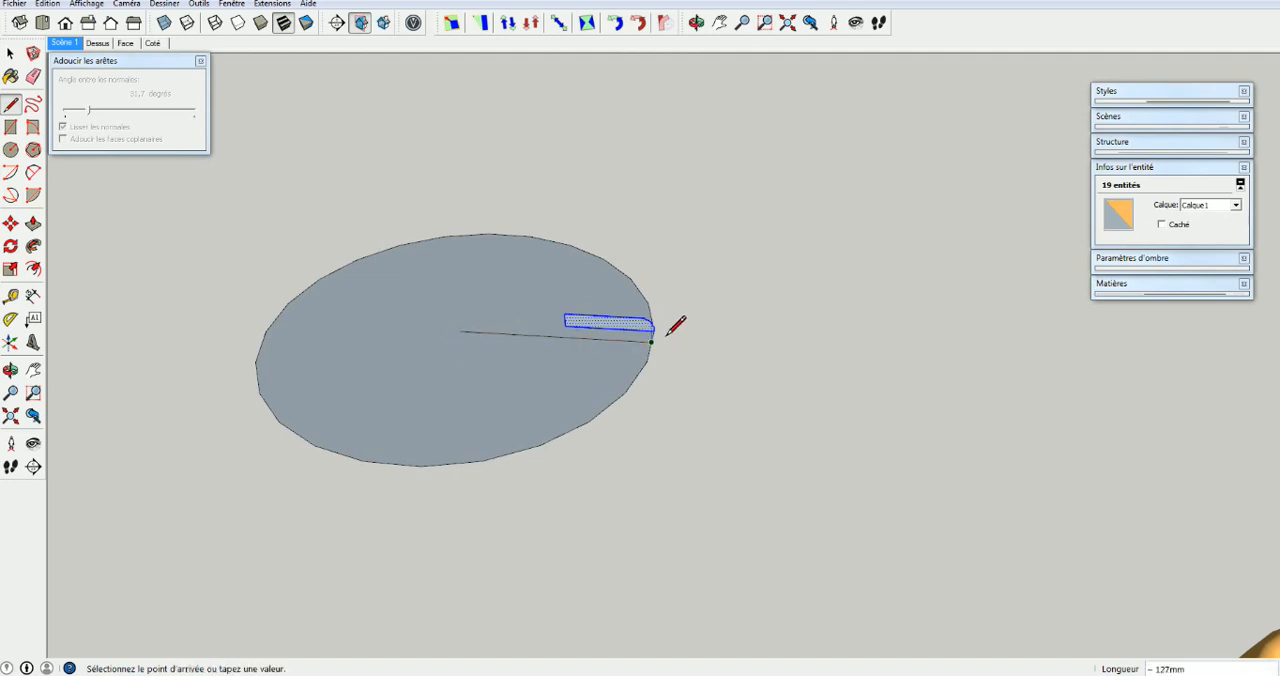
{"action": "scroll", "coordinate": [652, 343], "scroll_direction": "down", "scroll_amount": 2}
{"action": "key", "text": "space"}
Try to extrude the profile face with Push/Pull up to the radius line, about 109 mm
{"action": "mouse_move", "coordinate": [580, 354]}
{"action": "middle_mouse_down"}
{"action": "mouse_move", "coordinate": [563, 429]}
{"action": "mouse_move", "coordinate": [622, 325]}
{"action": "middle_mouse_up"}
{"action": "scroll", "coordinate": [622, 330], "scroll_direction": "up", "scroll_amount": 3}
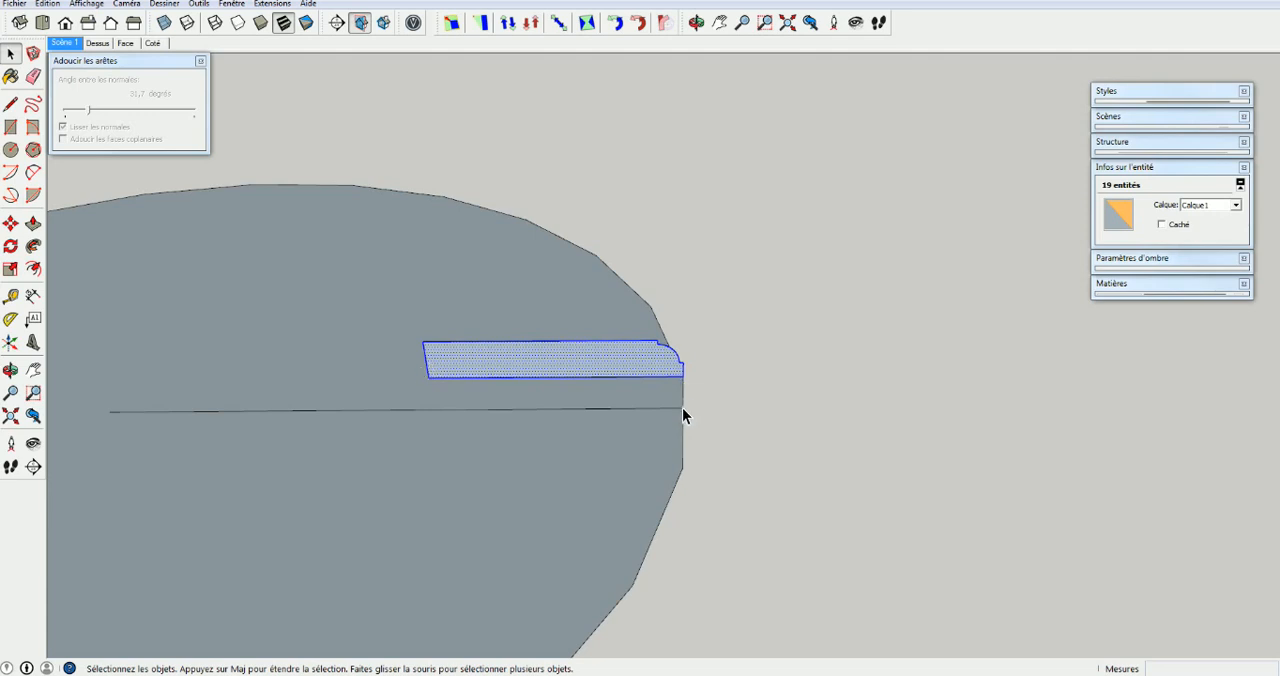
{"action": "key", "text": "p"}
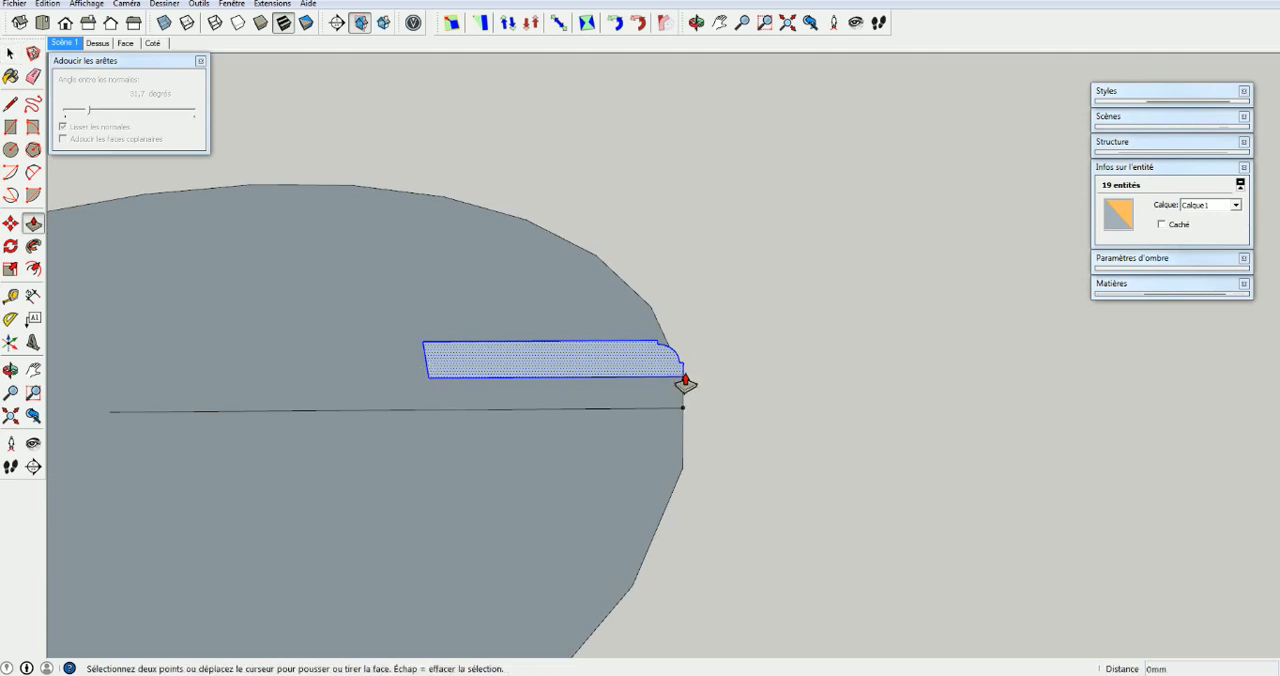
{"action": "left_click", "coordinate": [684, 384]}
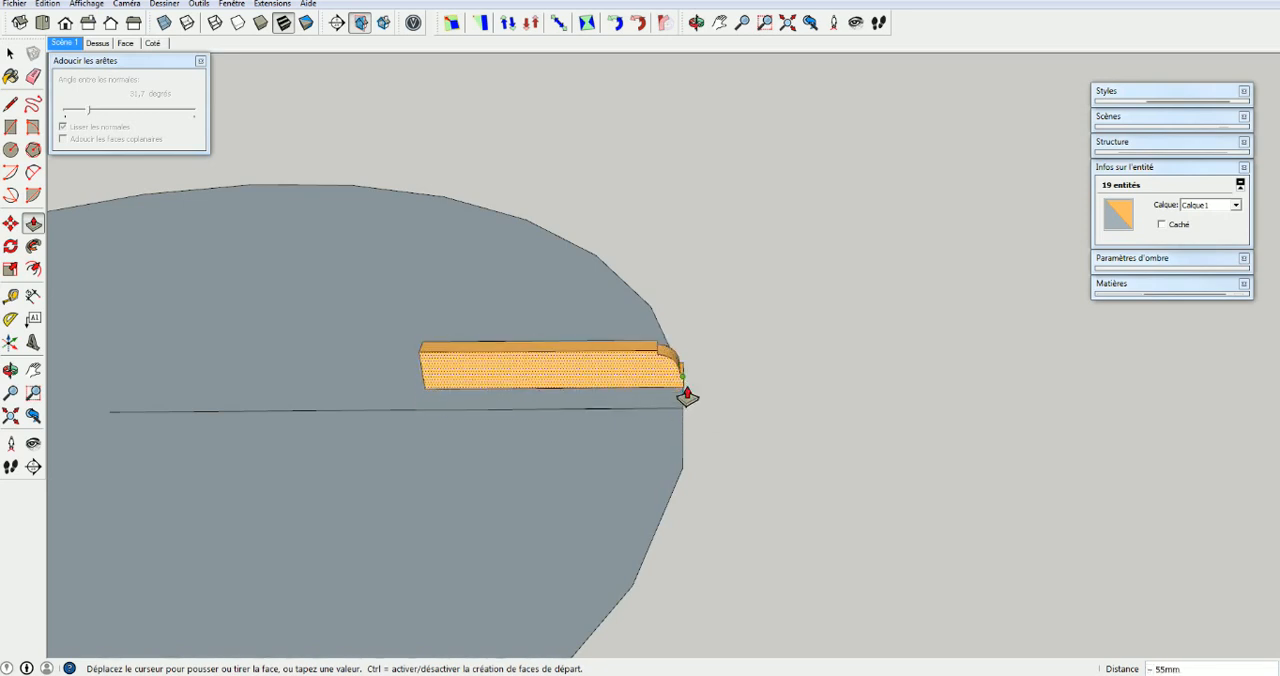
{"action": "left_click", "coordinate": [686, 391]}
{"action": "left_click", "coordinate": [686, 391]}
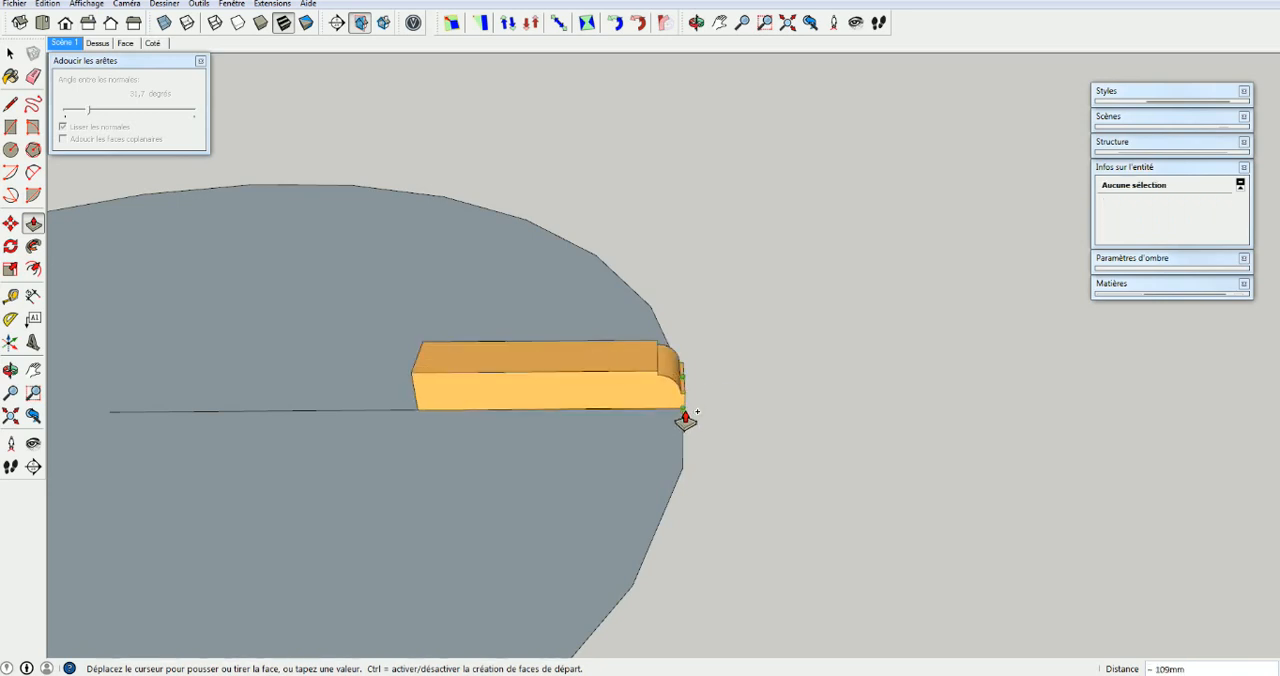
{"action": "left_click", "coordinate": [676, 391]}
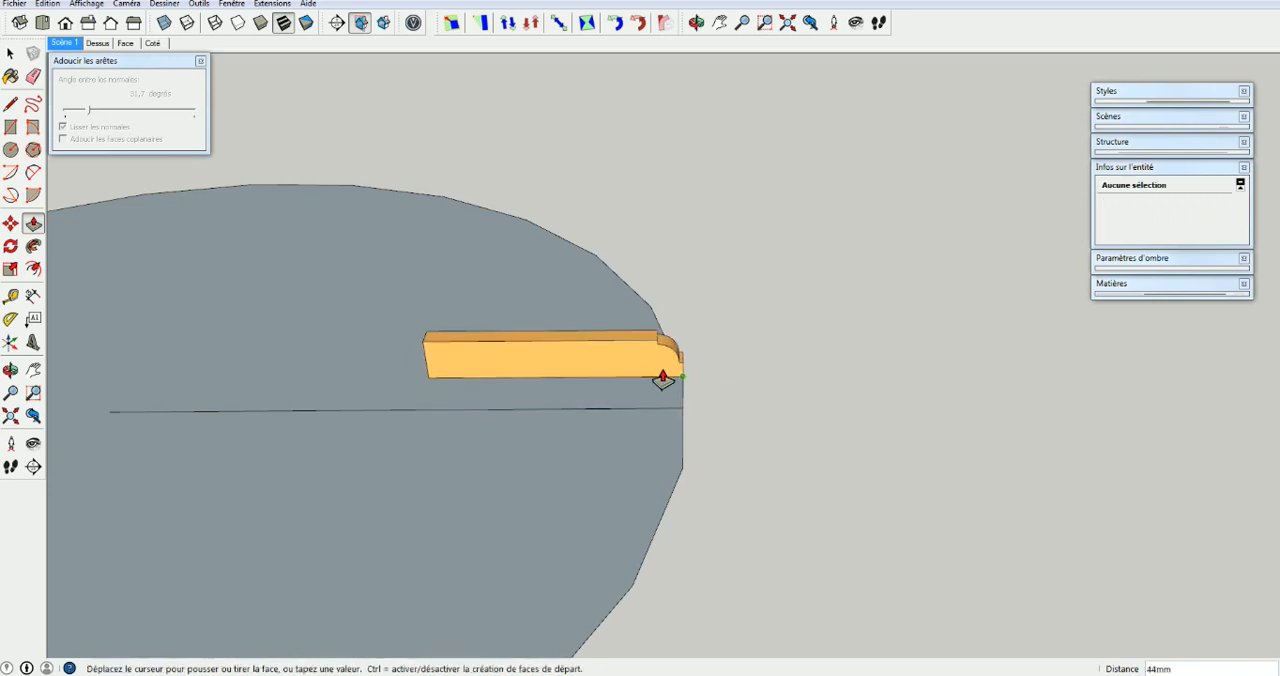
Try to move the selected profile by its outer corner without making a copy
{"action": "key", "text": "m"}
{"action": "key", "text": "space"}
{"action": "left_click_drag", "start_coordinate": [637, 385], "coordinate": [694, 387]}
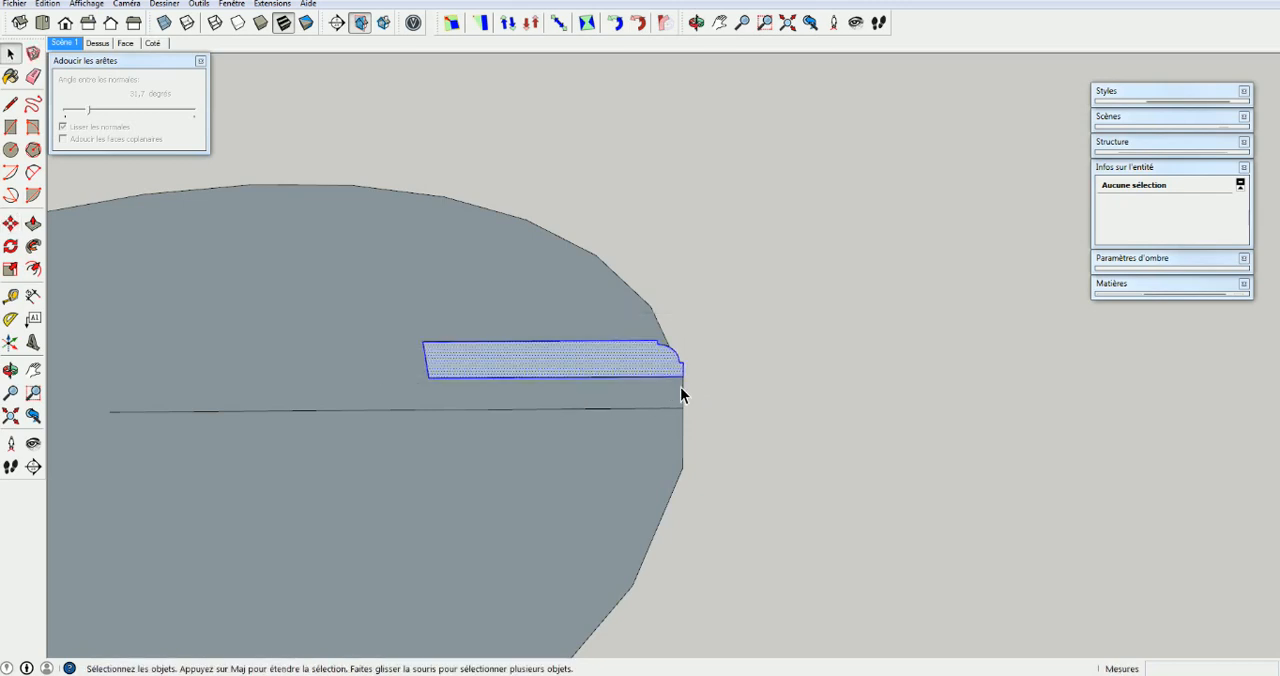
{"action": "key", "text": "m"}
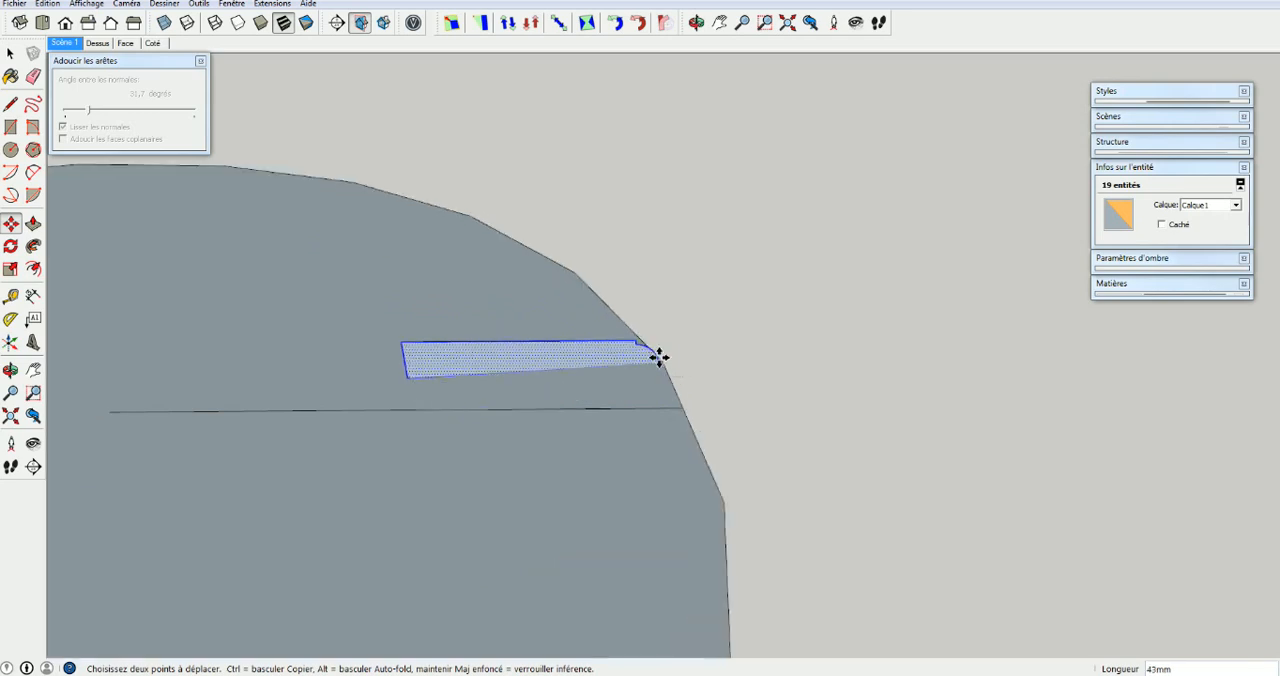
{"action": "key", "text": "Escape"}
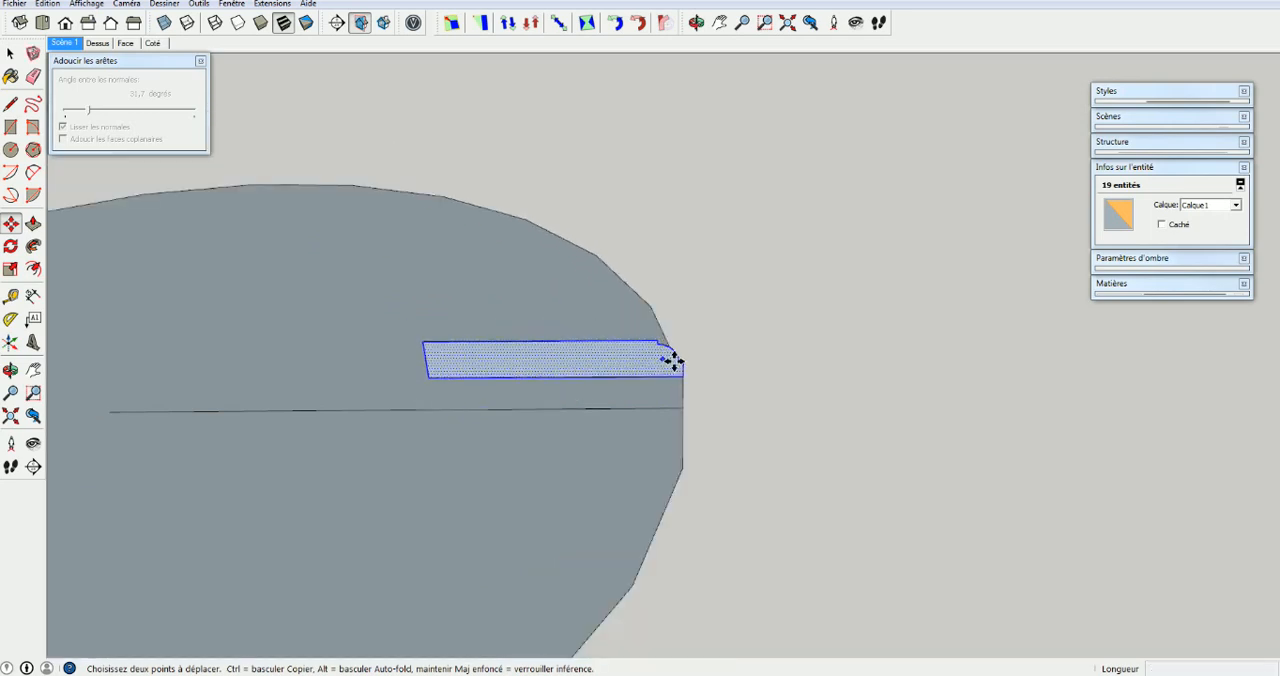
Copy the profile with Move from its lower outer corner to the outer end of the radius line
{"action": "middle_click_drag", "start_coordinate": [693, 387], "coordinate": [603, 394]}
{"action": "scroll", "coordinate": [603, 394], "scroll_direction": "up", "scroll_amount": 2}
{"action": "scroll", "coordinate": [603, 394], "scroll_direction": "up", "scroll_amount": 2}
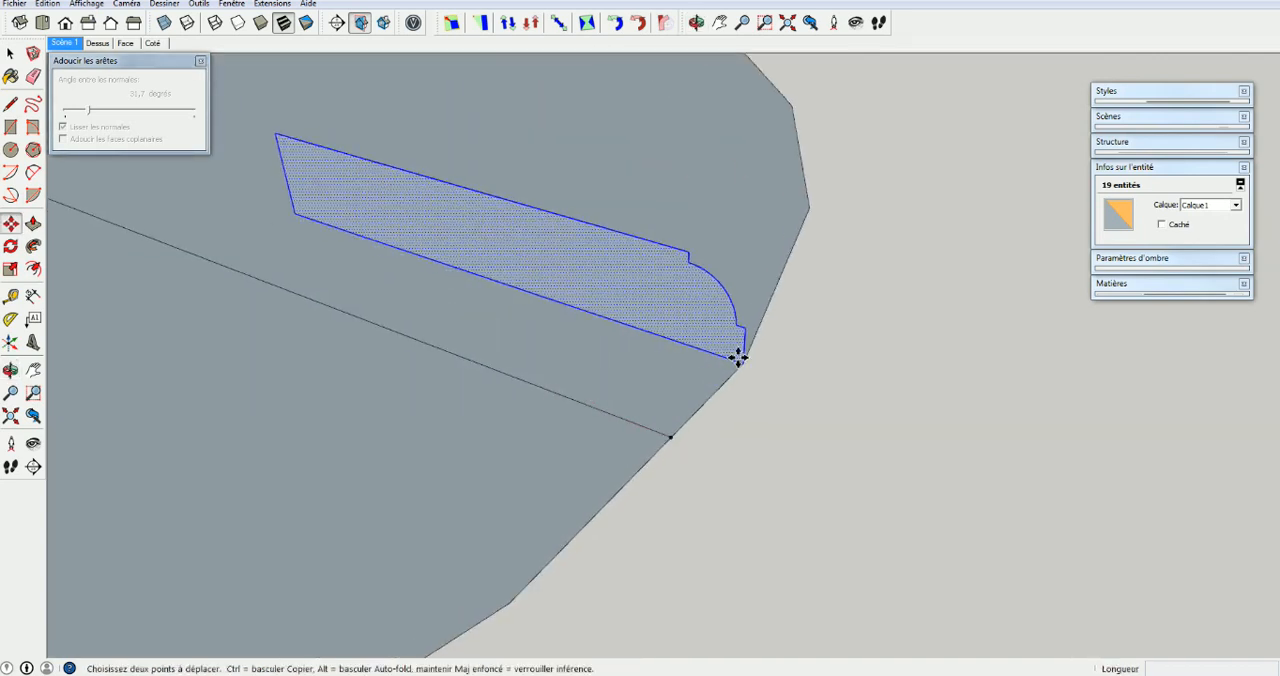
{"action": "left_click", "coordinate": [745, 368]}
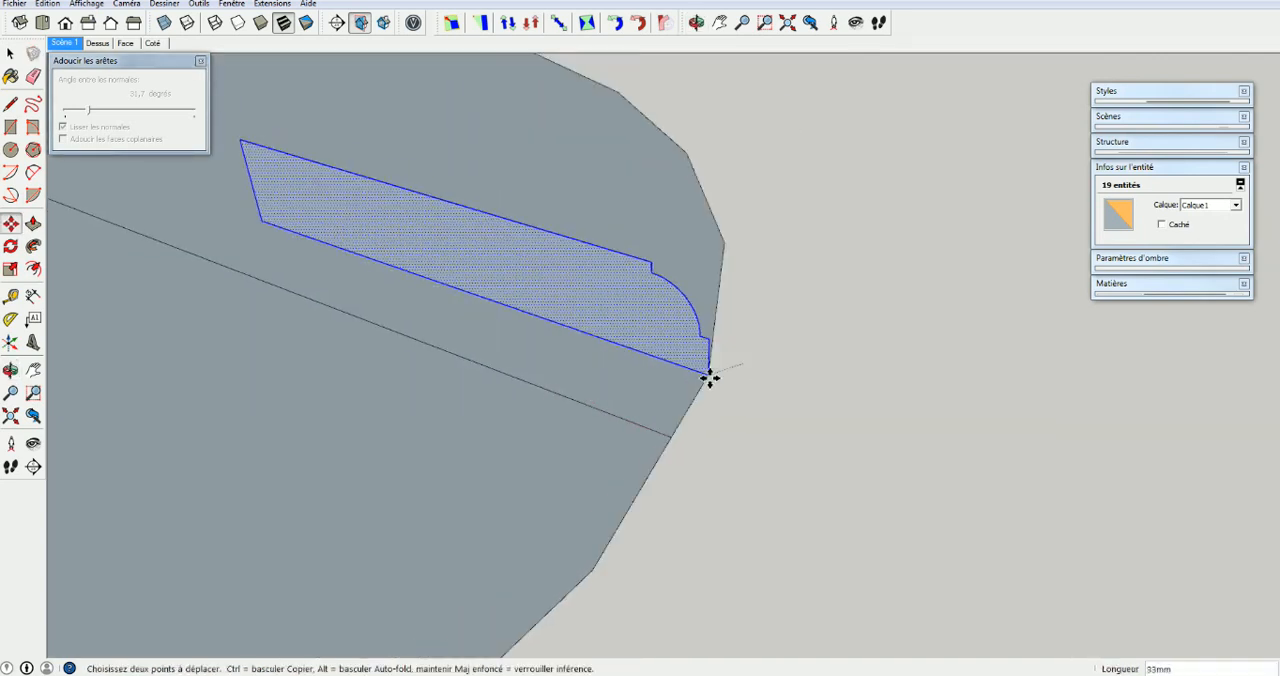
{"action": "key", "text": "ctrl"}
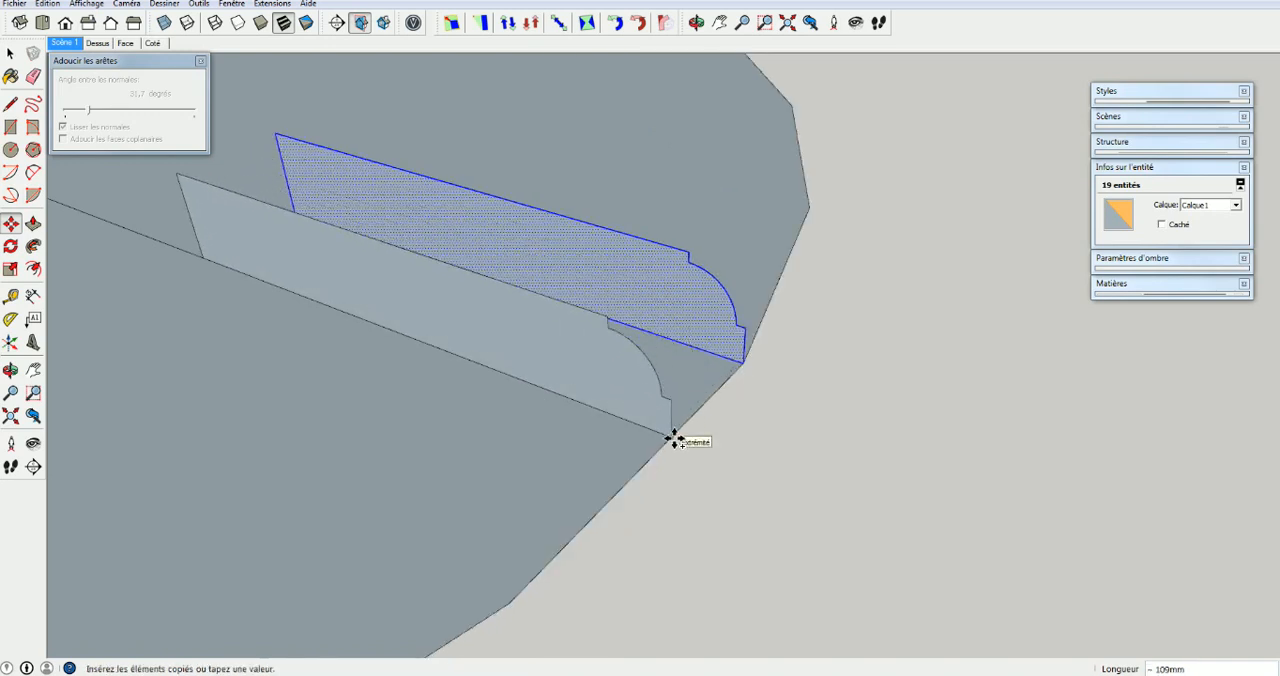
{"action": "left_click", "coordinate": [693, 413]}
{"action": "left_click", "coordinate": [693, 413]}
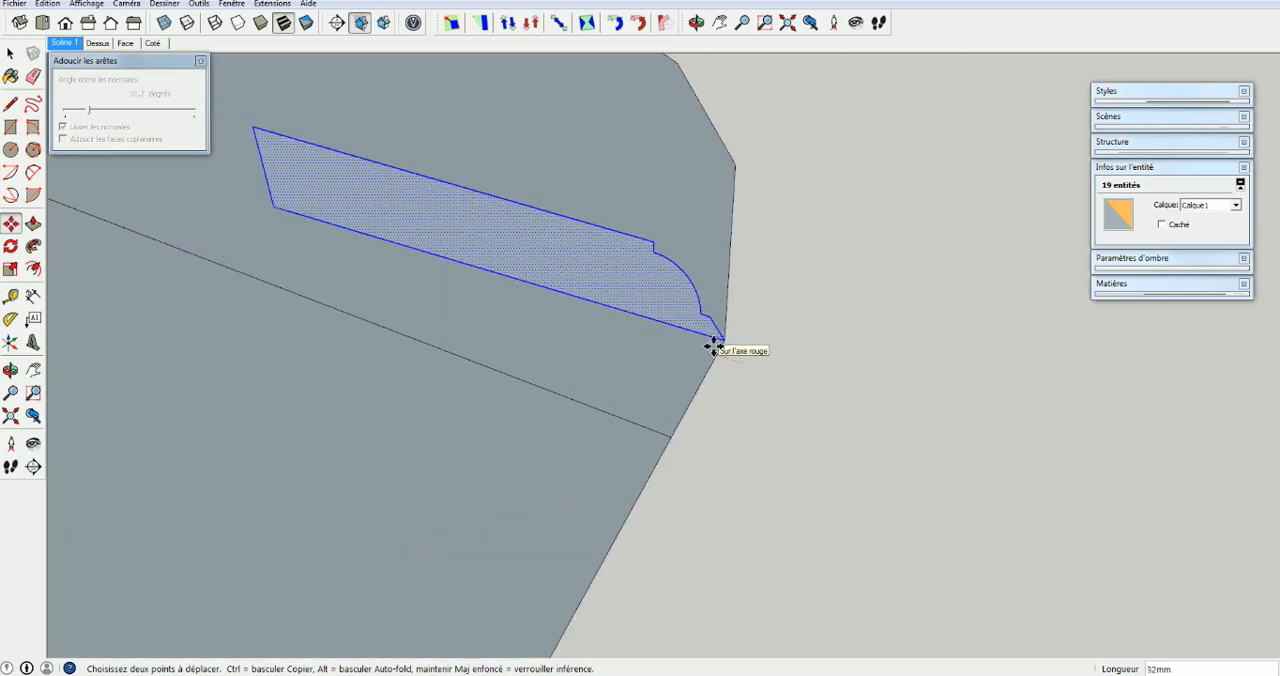
{"action": "key", "text": "ctrl"}
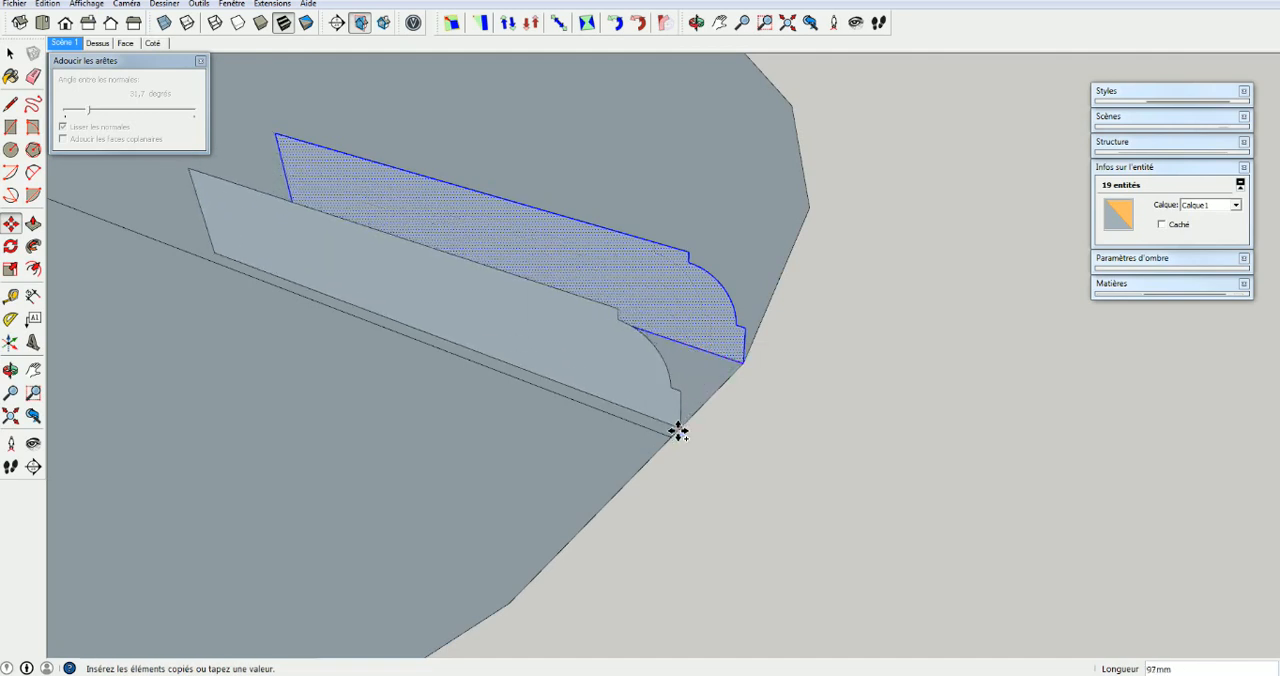
{"action": "left_click", "coordinate": [670, 441]}
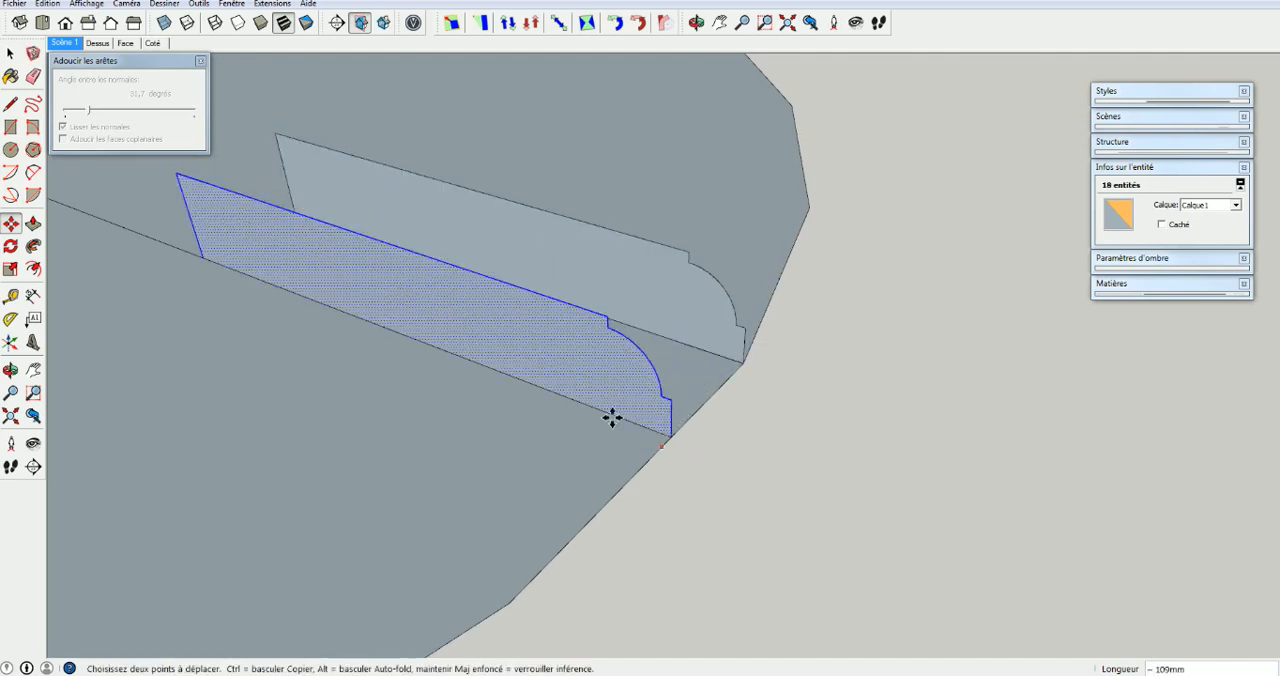
Delete the original profile standing off the radius line, keeping only the copy
{"action": "middle_click_drag", "start_coordinate": [720, 323], "coordinate": [343, 237]}
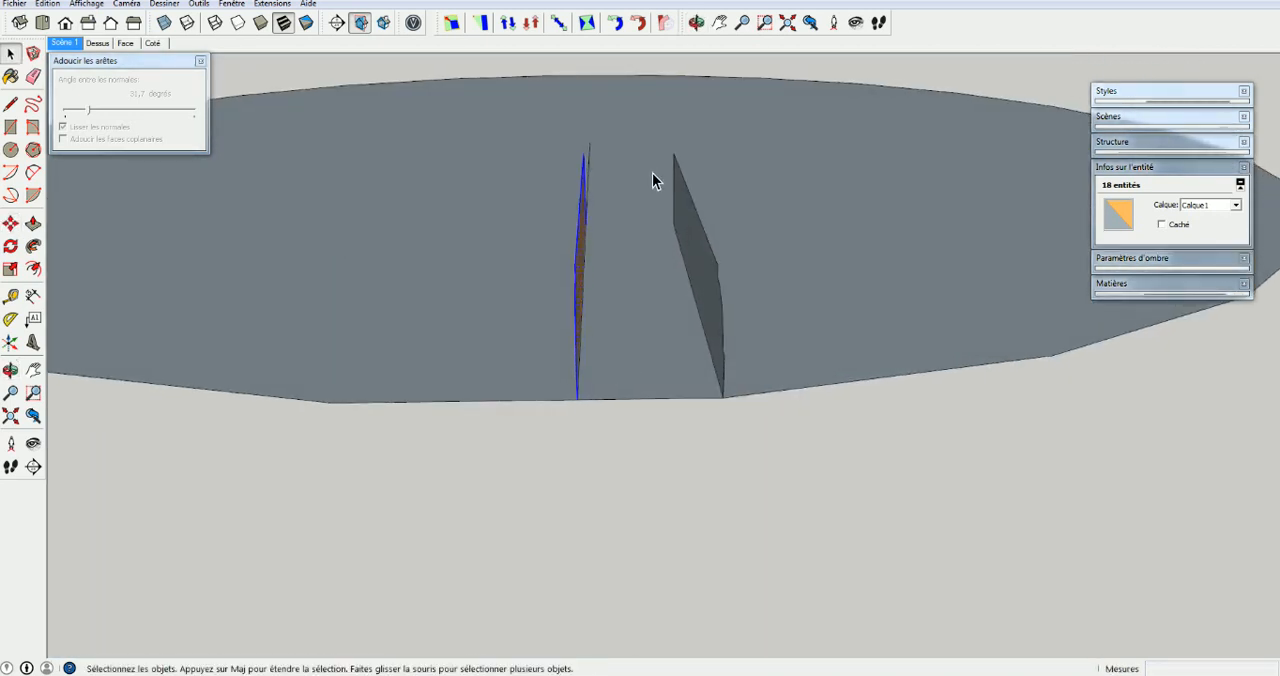
{"action": "left_click_drag", "start_coordinate": [644, 398], "coordinate": [751, 434]}
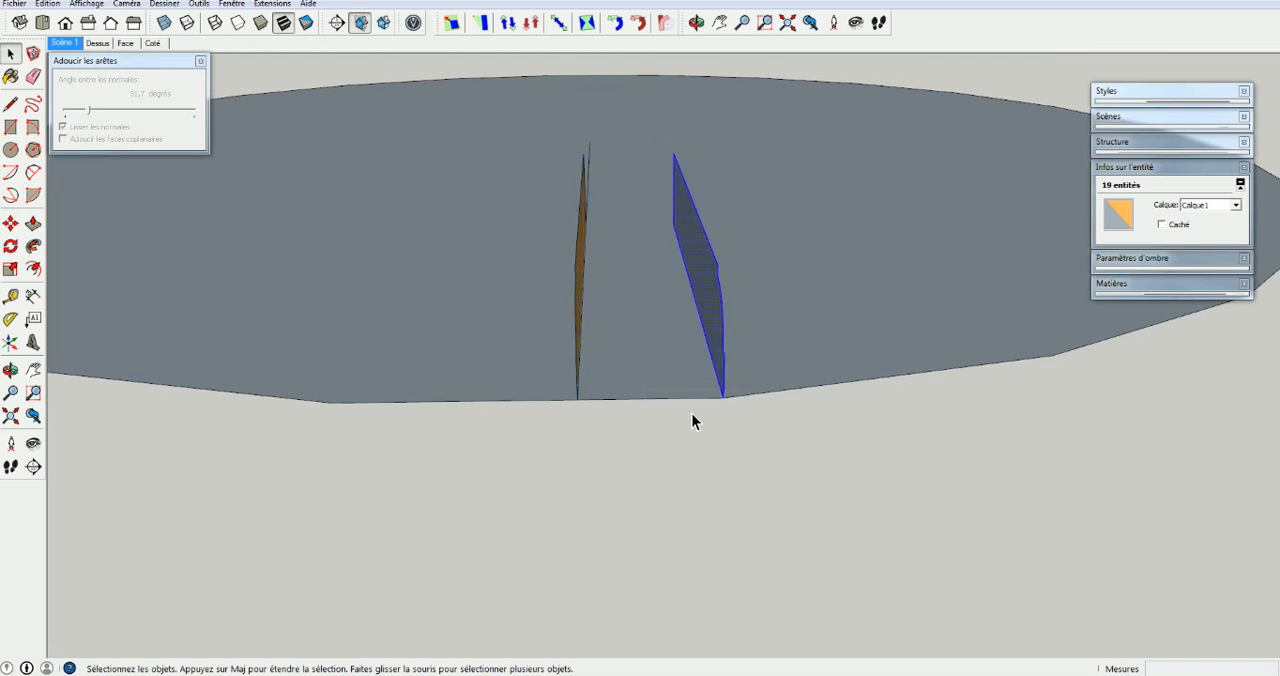
{"action": "key", "text": "Delete"}
Stretch the profile by moving its inner vertical edge about 591 mm along the radius line to the circle's centre
{"action": "mouse_move", "coordinate": [639, 432]}
{"action": "middle_mouse_down"}
{"action": "mouse_move", "coordinate": [603, 434]}
{"action": "mouse_move", "coordinate": [931, 356]}
{"action": "mouse_move", "coordinate": [423, 365]}
{"action": "mouse_move", "coordinate": [651, 422]}
{"action": "middle_mouse_up"}
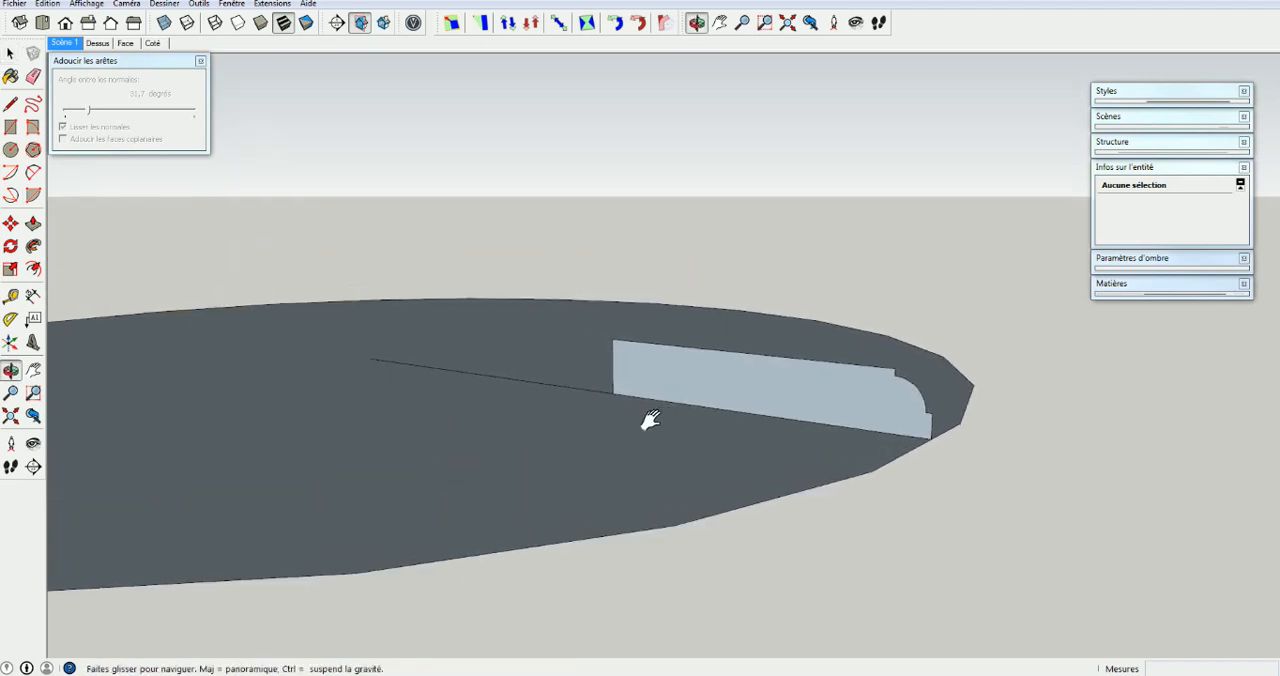
{"action": "middle_click_drag", "start_coordinate": [655, 363], "coordinate": [618, 383]}
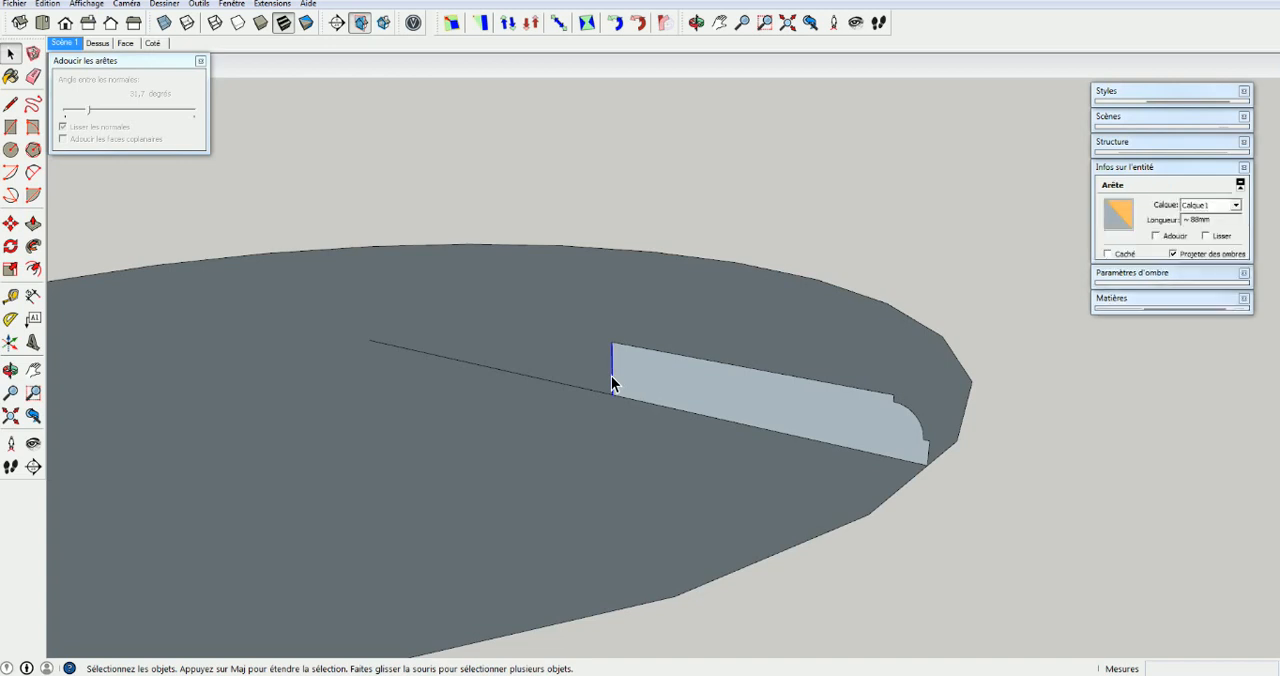
{"action": "key", "text": "m"}
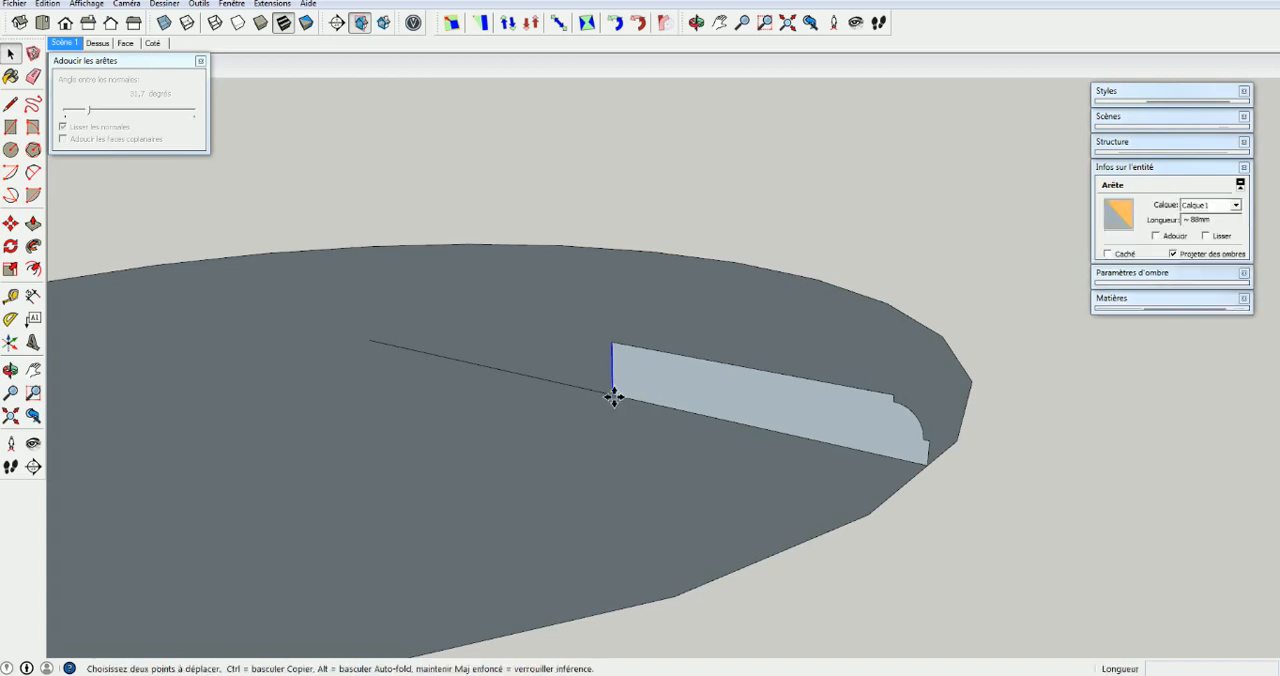
{"action": "left_click", "coordinate": [612, 395]}
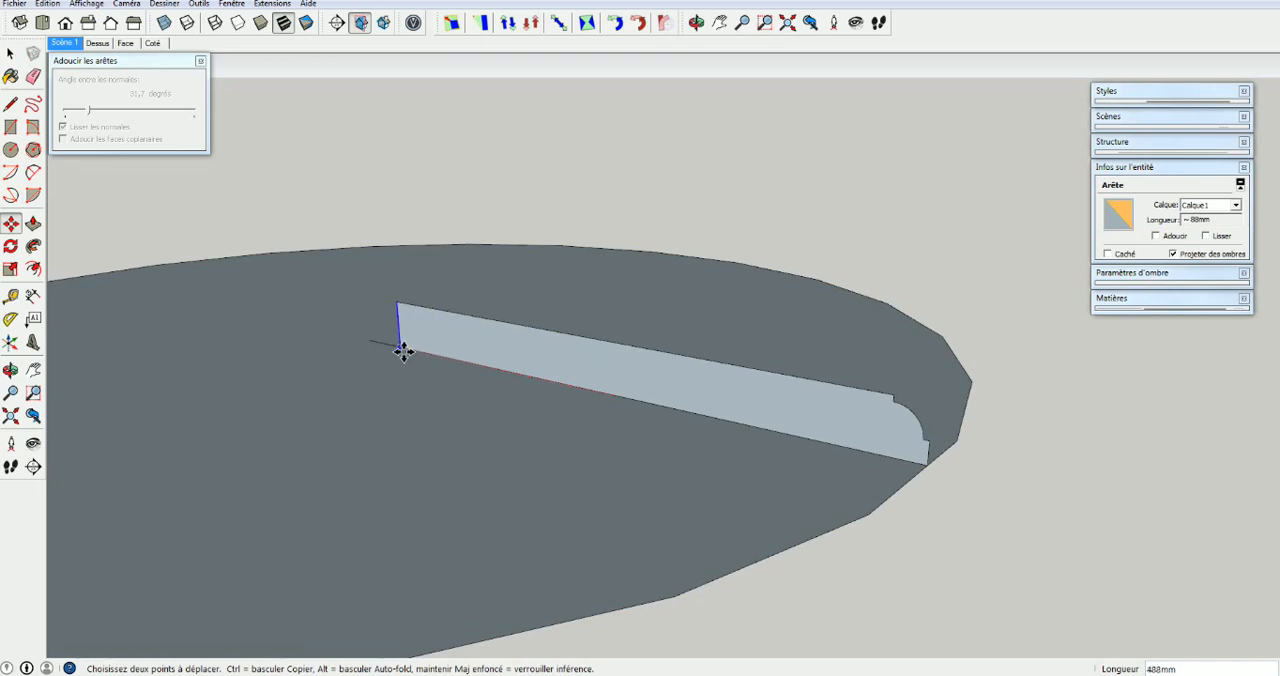
{"action": "scroll", "coordinate": [400, 349], "scroll_direction": "up", "scroll_amount": 2}
{"action": "scroll", "coordinate": [400, 351], "scroll_direction": "up", "scroll_amount": 1}
{"action": "scroll", "coordinate": [394, 345], "scroll_direction": "up", "scroll_amount": 2}
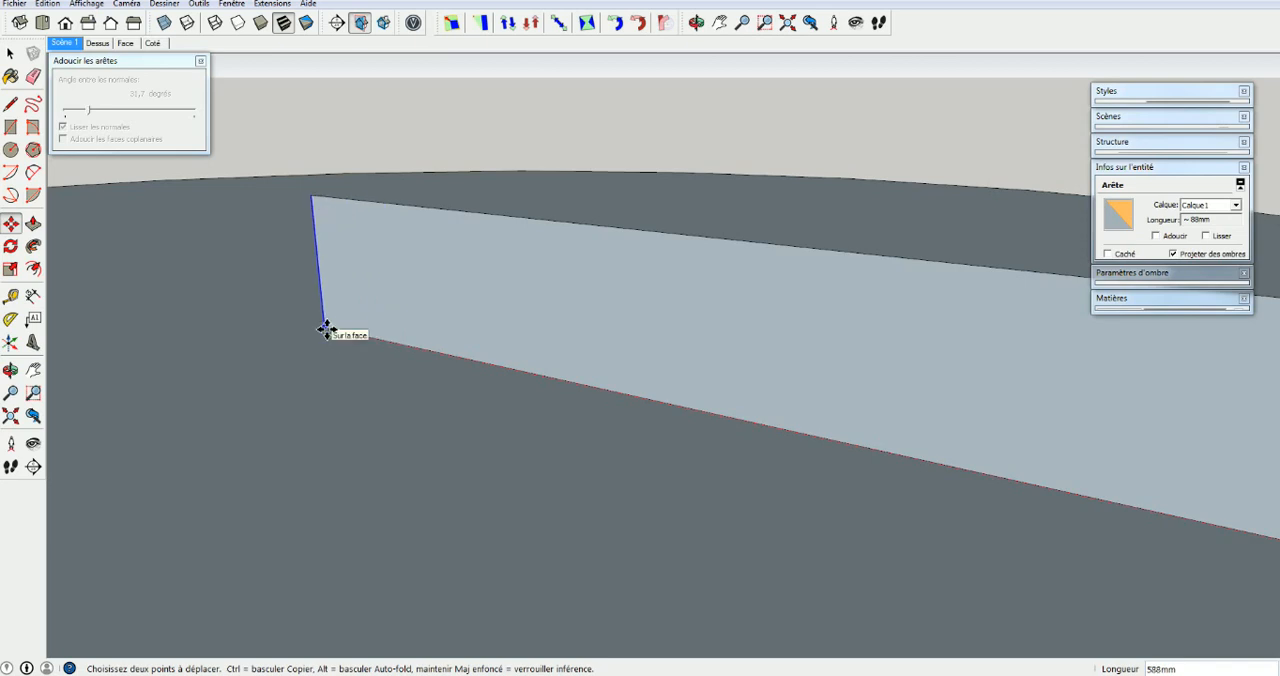
{"action": "middle_click_drag", "start_coordinate": [327, 330], "coordinate": [603, 413]}
{"action": "scroll", "coordinate": [468, 468], "scroll_direction": "up", "scroll_amount": 4}
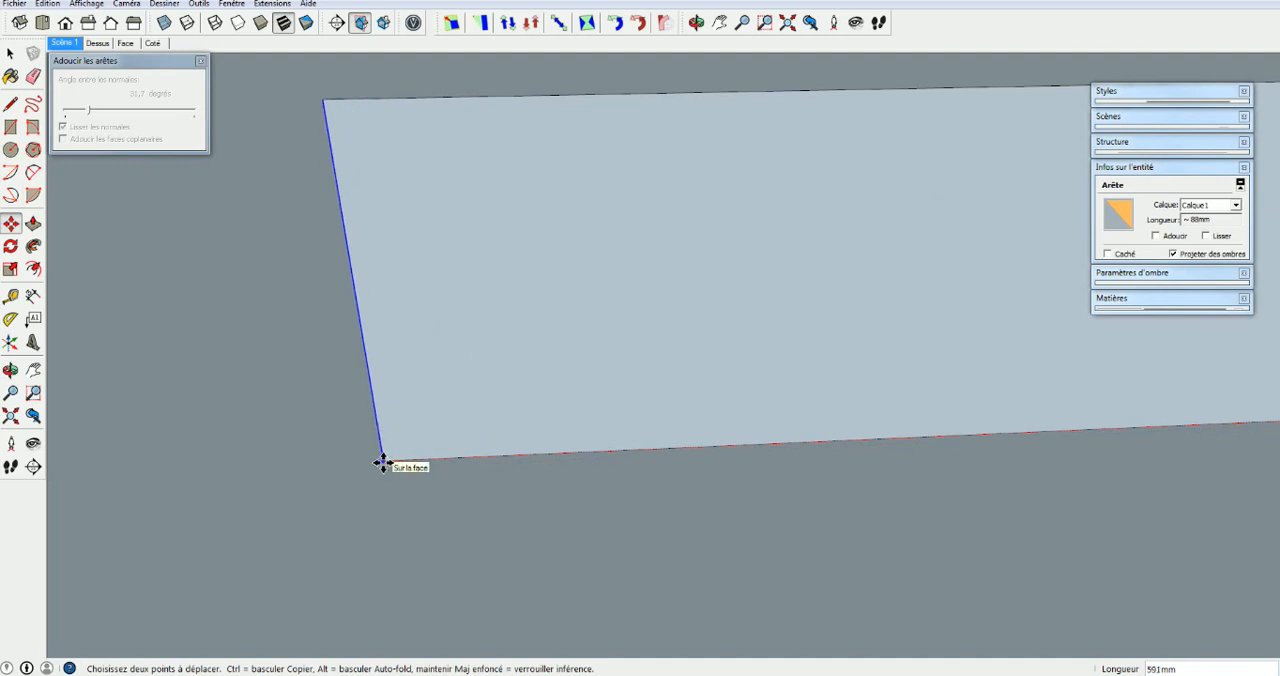
{"action": "left_click", "coordinate": [384, 461]}
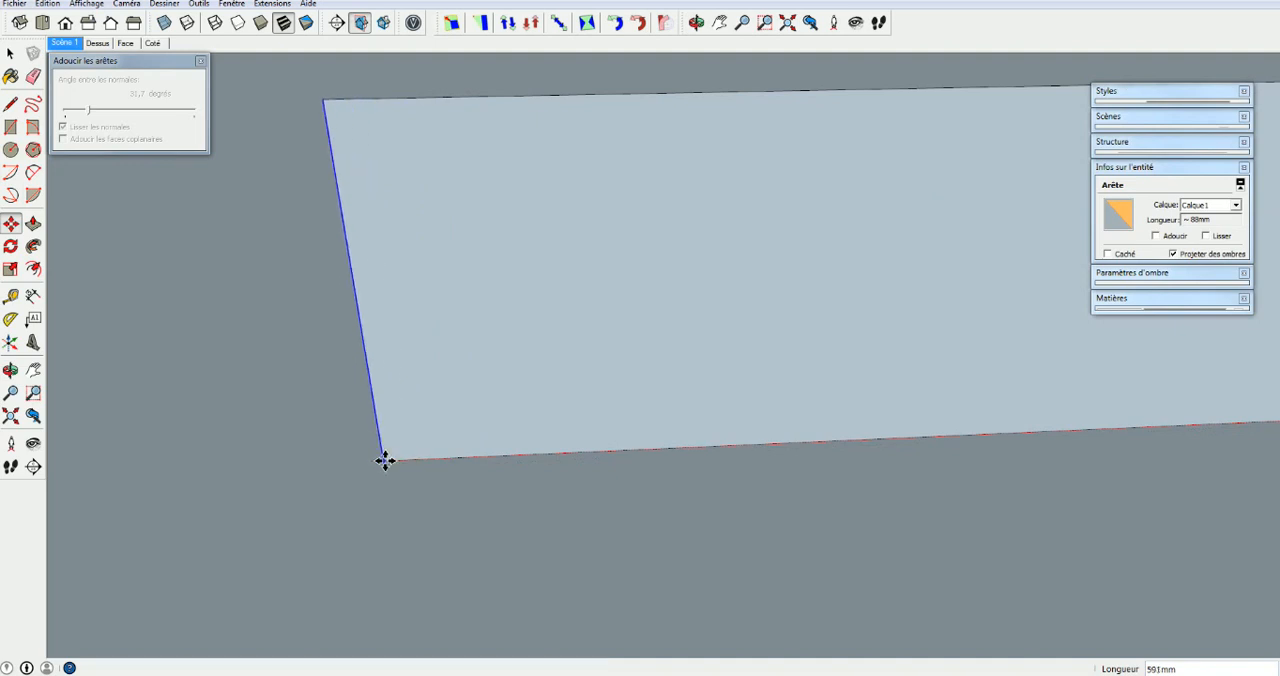
{"action": "scroll", "coordinate": [403, 417], "scroll_direction": "down", "scroll_amount": 5}
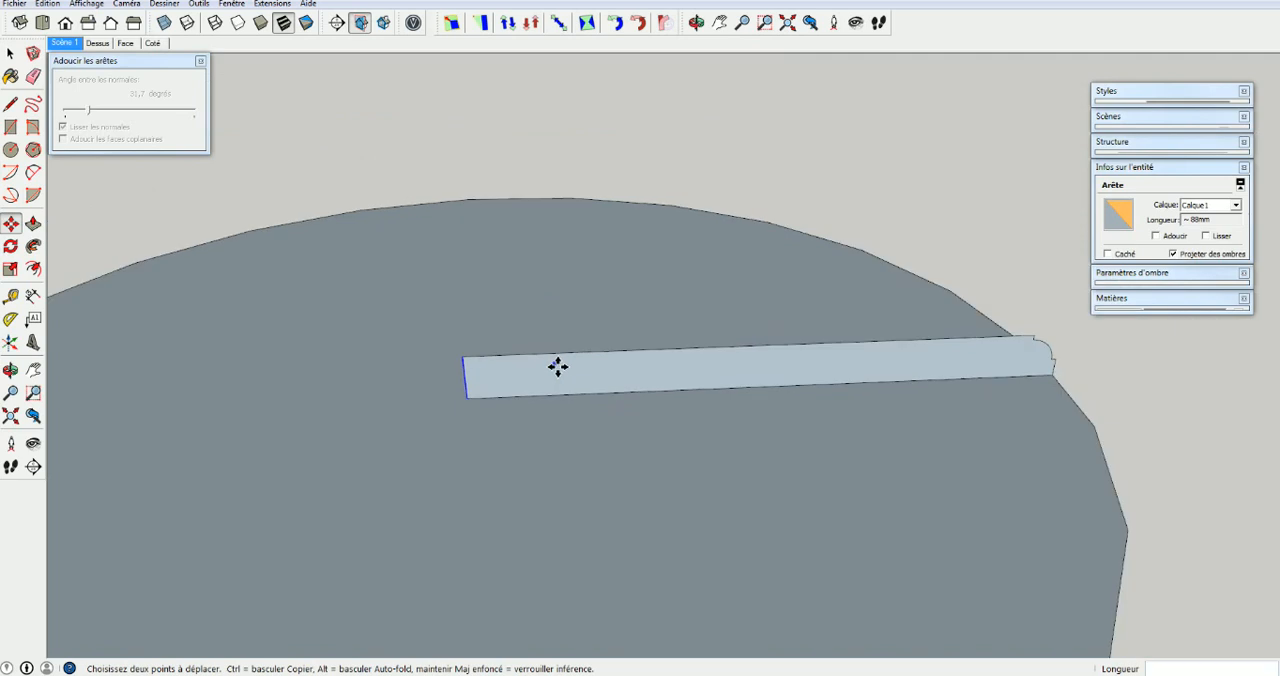
{"action": "scroll", "coordinate": [557, 367], "scroll_direction": "down", "scroll_amount": 3}
{"action": "key", "text": "space"}
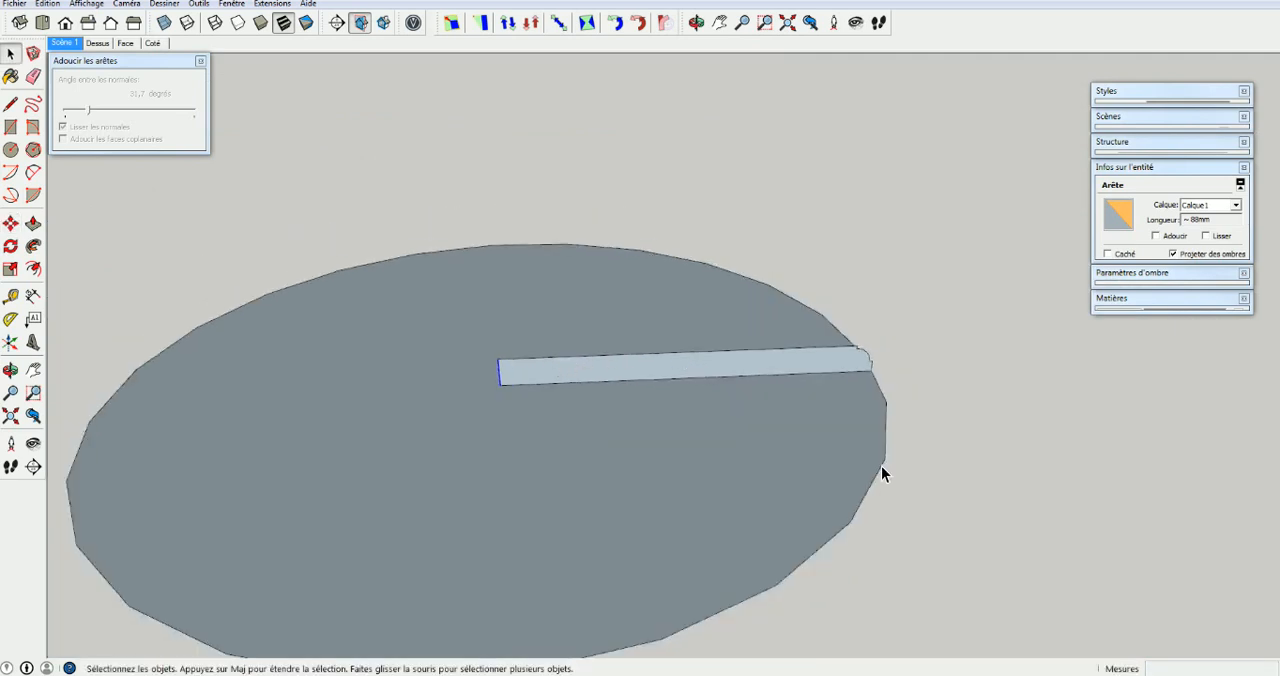
Try to sweep the profile face around the 25-segment circle with Follow Me and inspect the underside
{"action": "left_click", "coordinate": [881, 466]}
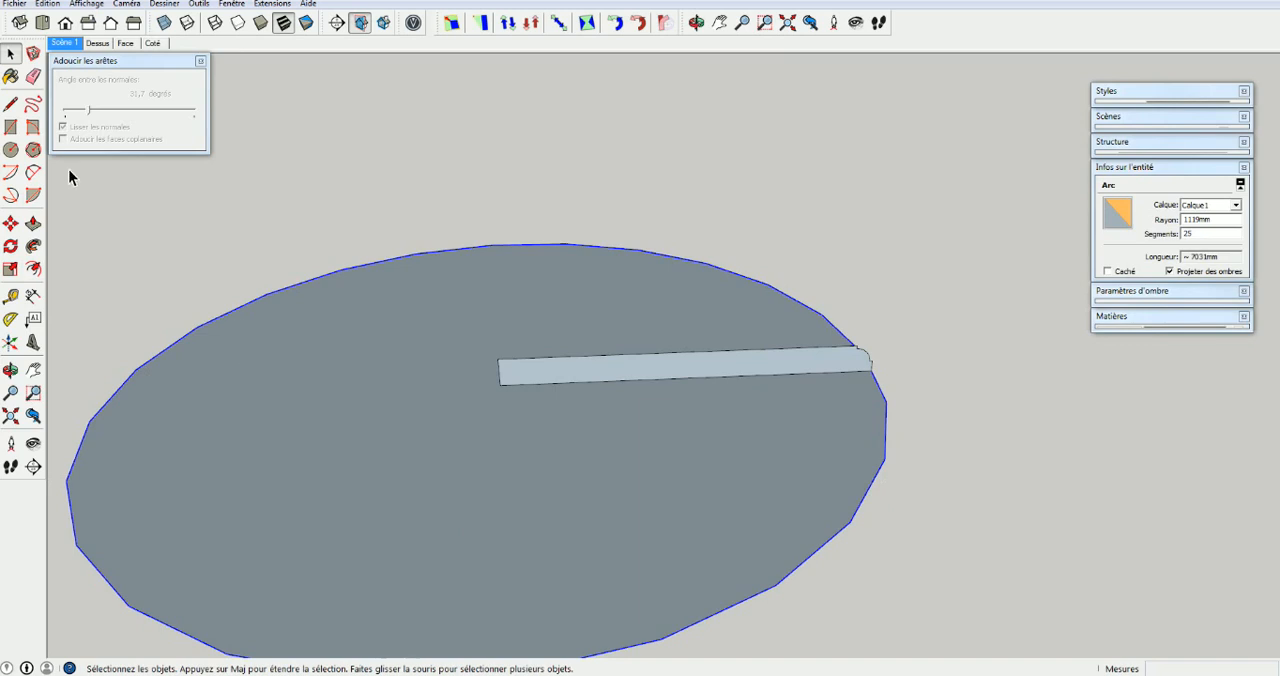
{"action": "left_click", "coordinate": [33, 248]}
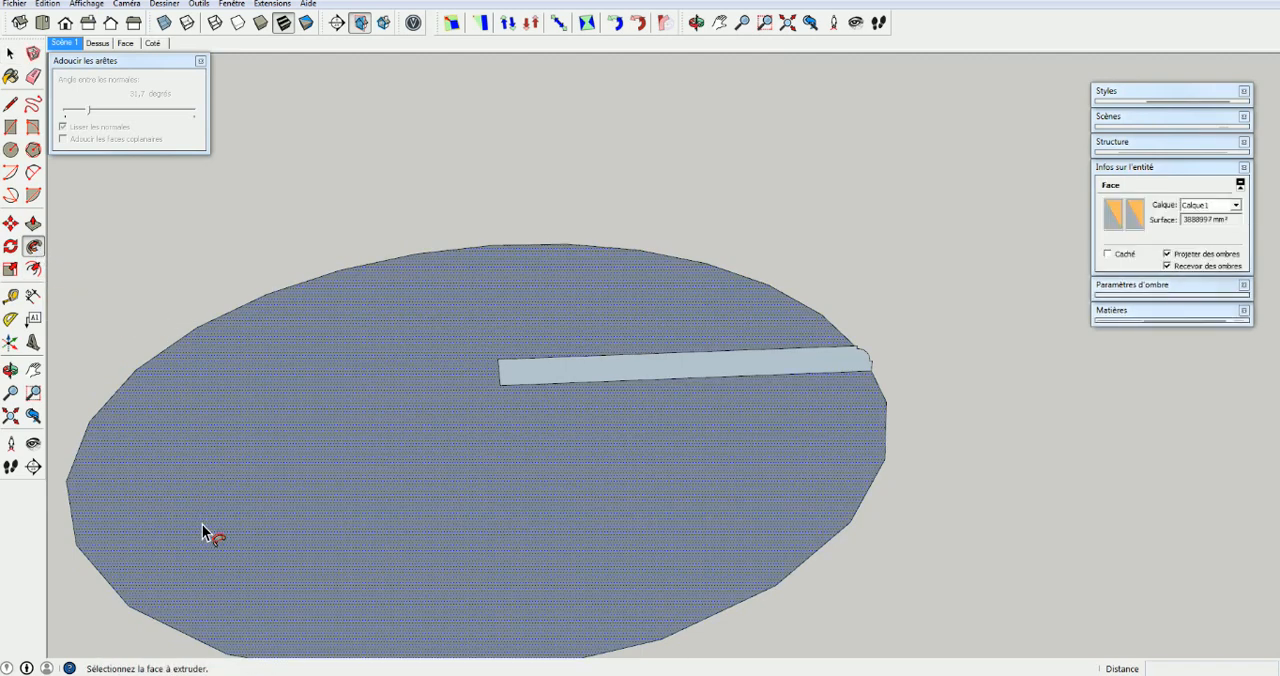
{"action": "left_click", "coordinate": [731, 377]}
{"action": "middle_click_drag", "start_coordinate": [924, 381], "coordinate": [803, 163]}
{"action": "key", "text": "p"}
{"action": "middle_click_drag", "start_coordinate": [806, 237], "coordinate": [803, 277]}
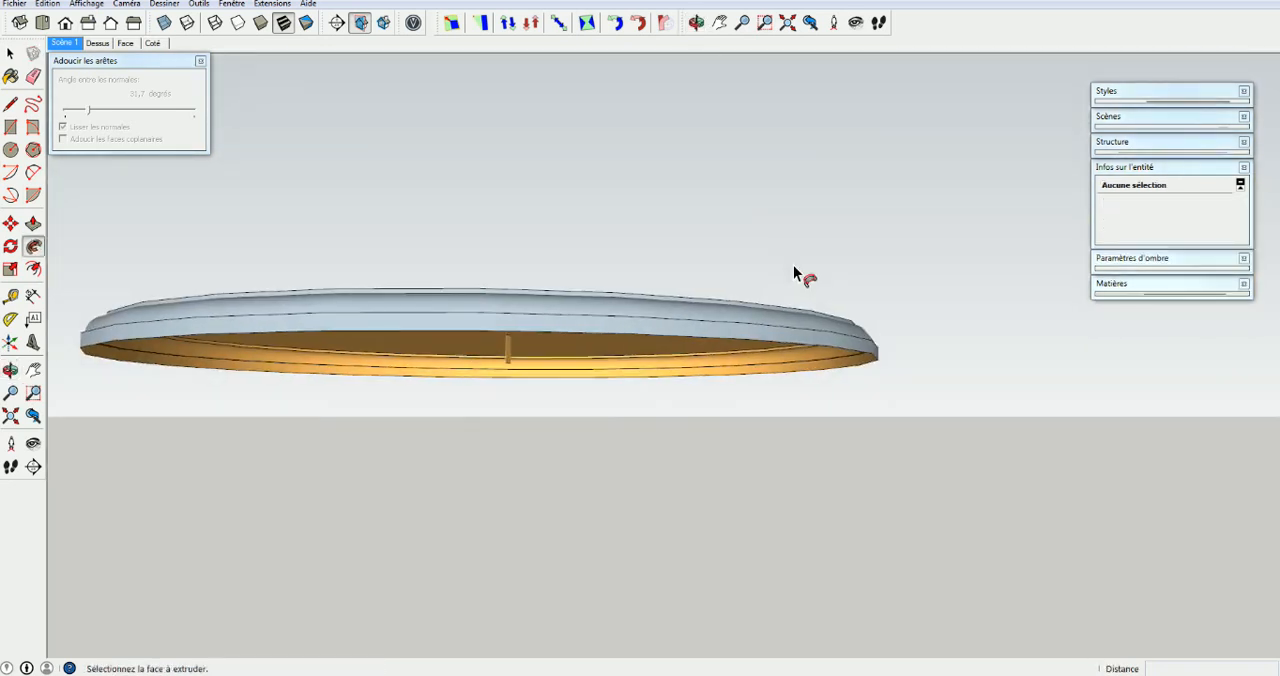
{"action": "middle_click_drag", "start_coordinate": [766, 197], "coordinate": [686, 434]}
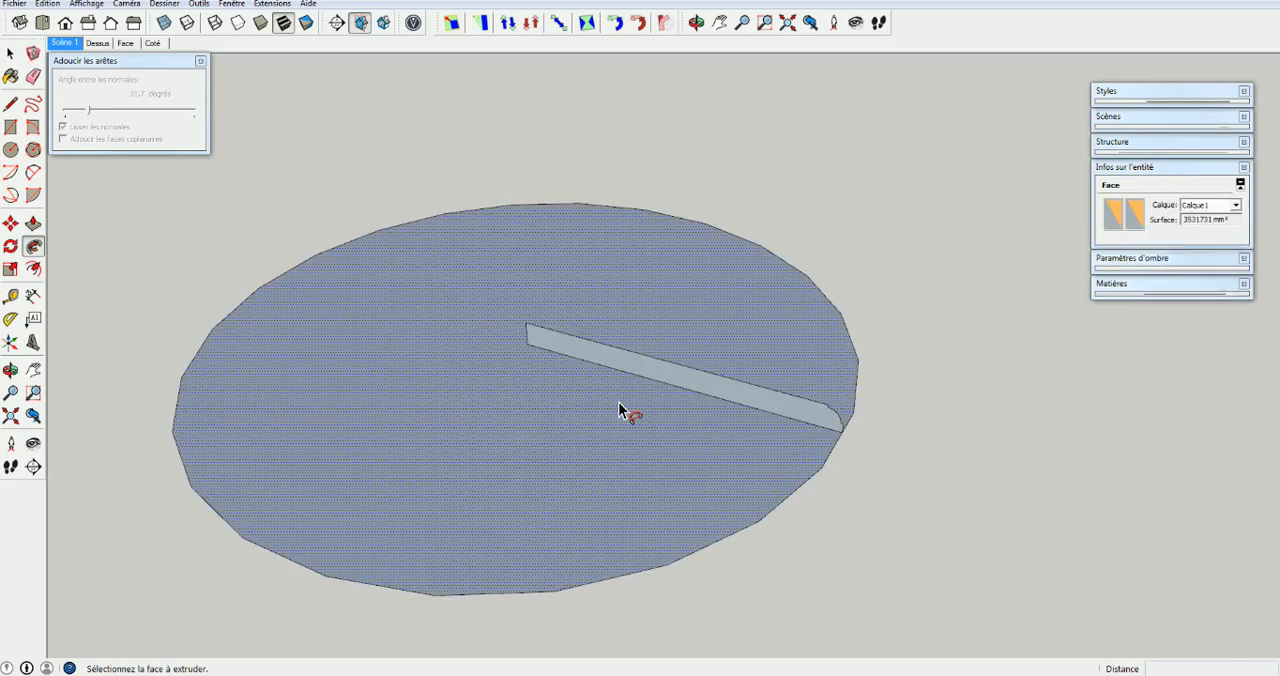
Delete the circle's face, keeping only its outline and the profile
{"action": "middle_click_drag", "start_coordinate": [926, 417], "coordinate": [1040, 400]}
{"action": "key", "text": "space"}
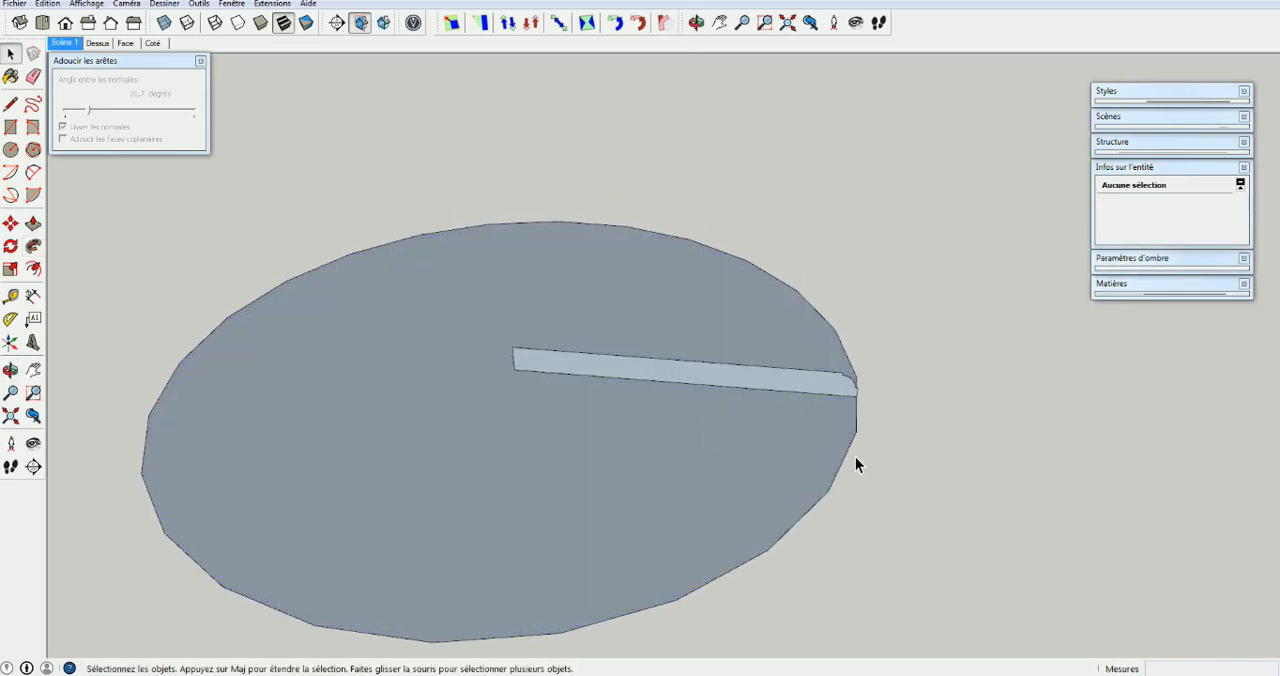
{"action": "left_click", "coordinate": [728, 471]}
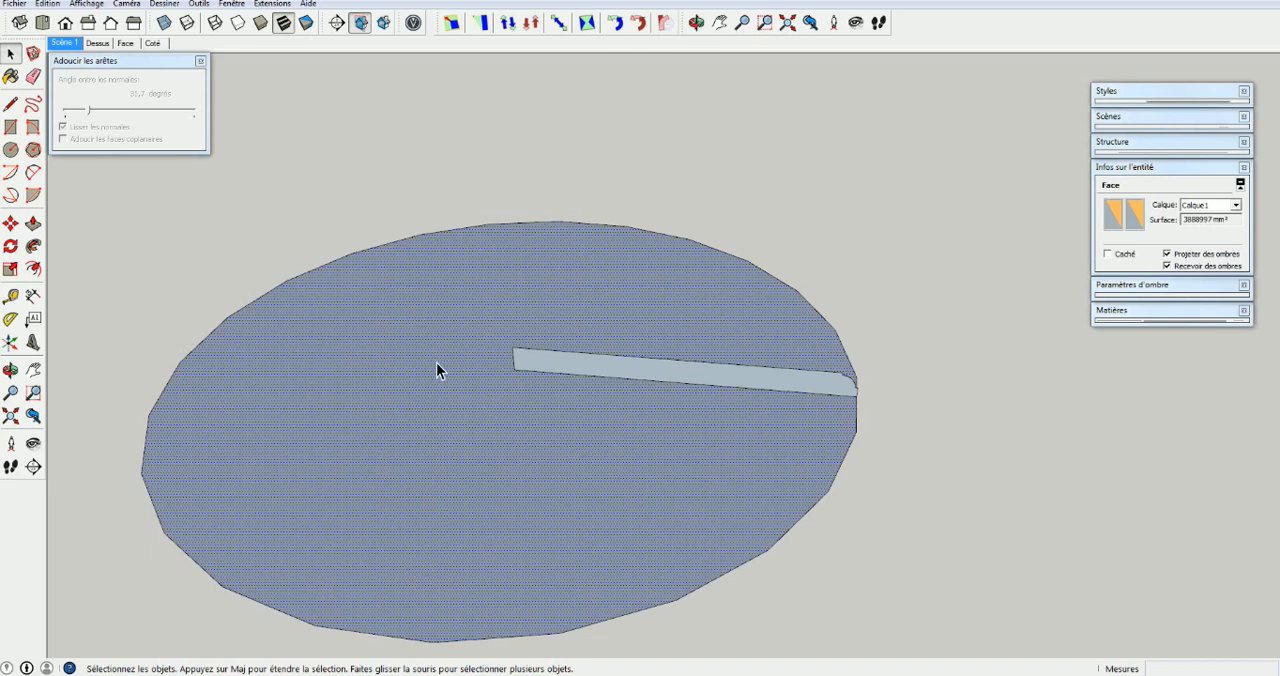
{"action": "key", "text": "Delete"}
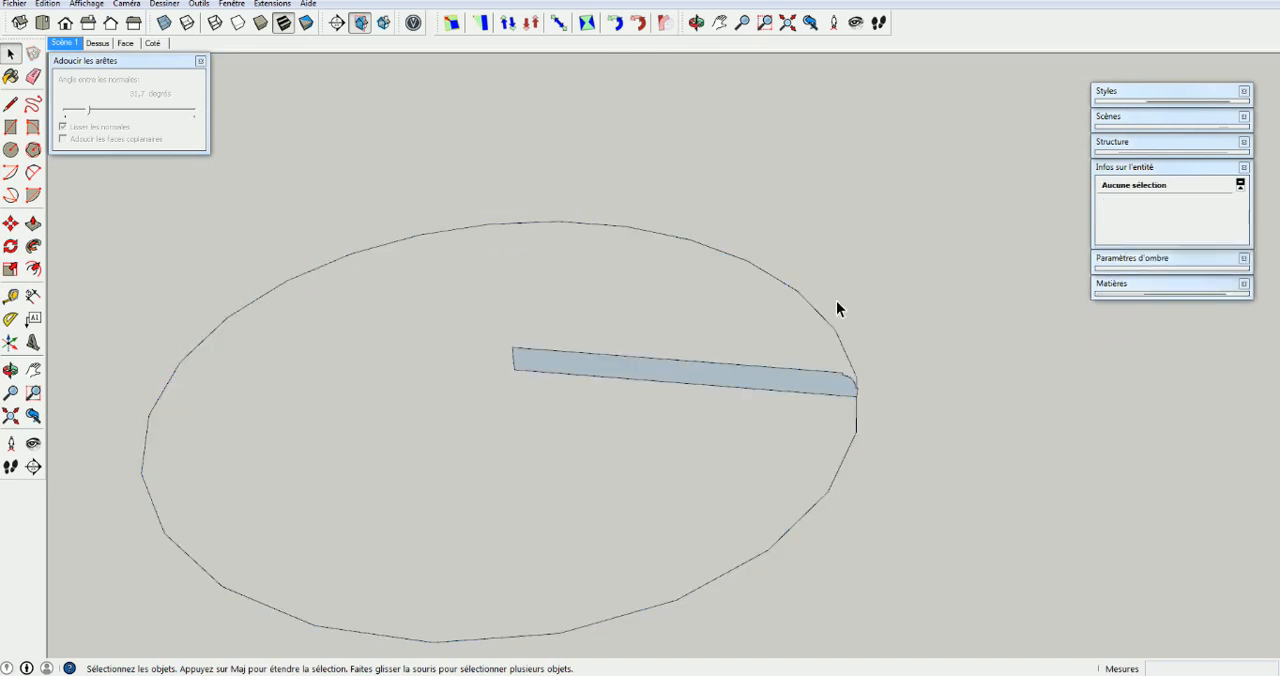
Set the path circle's segment count to 80
{"action": "left_click", "coordinate": [33, 247]}
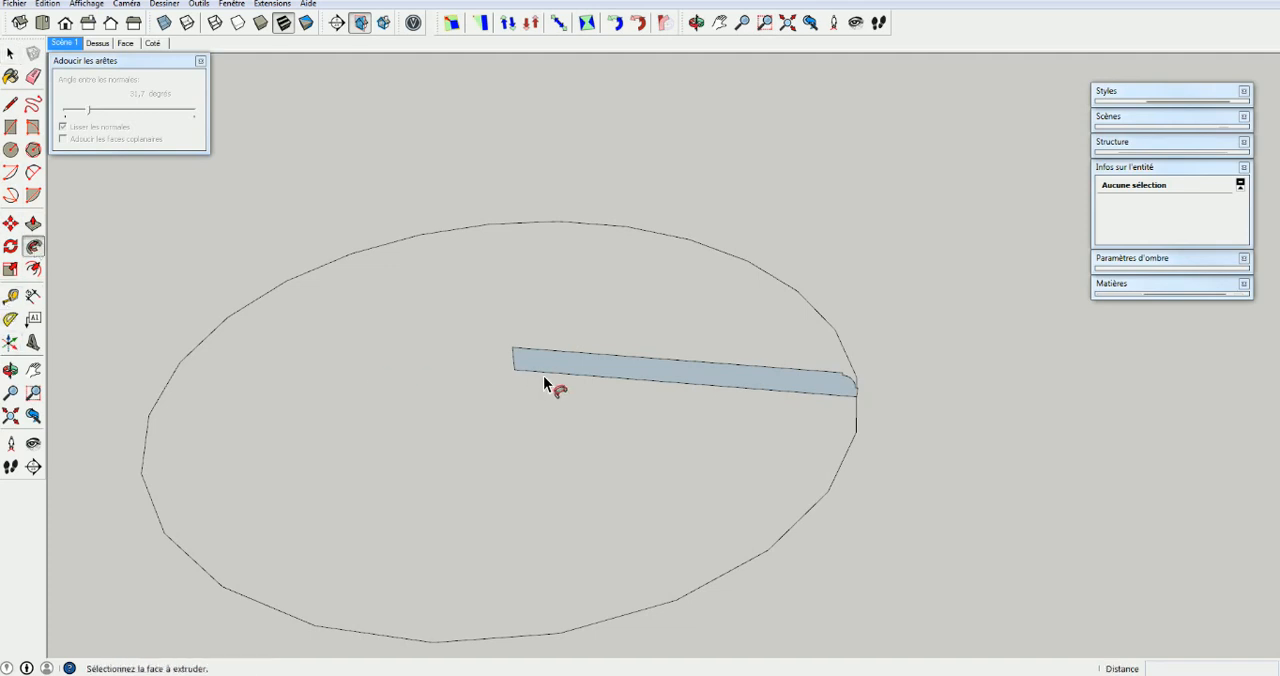
{"action": "key", "text": "space"}
{"action": "left_click", "coordinate": [299, 278]}
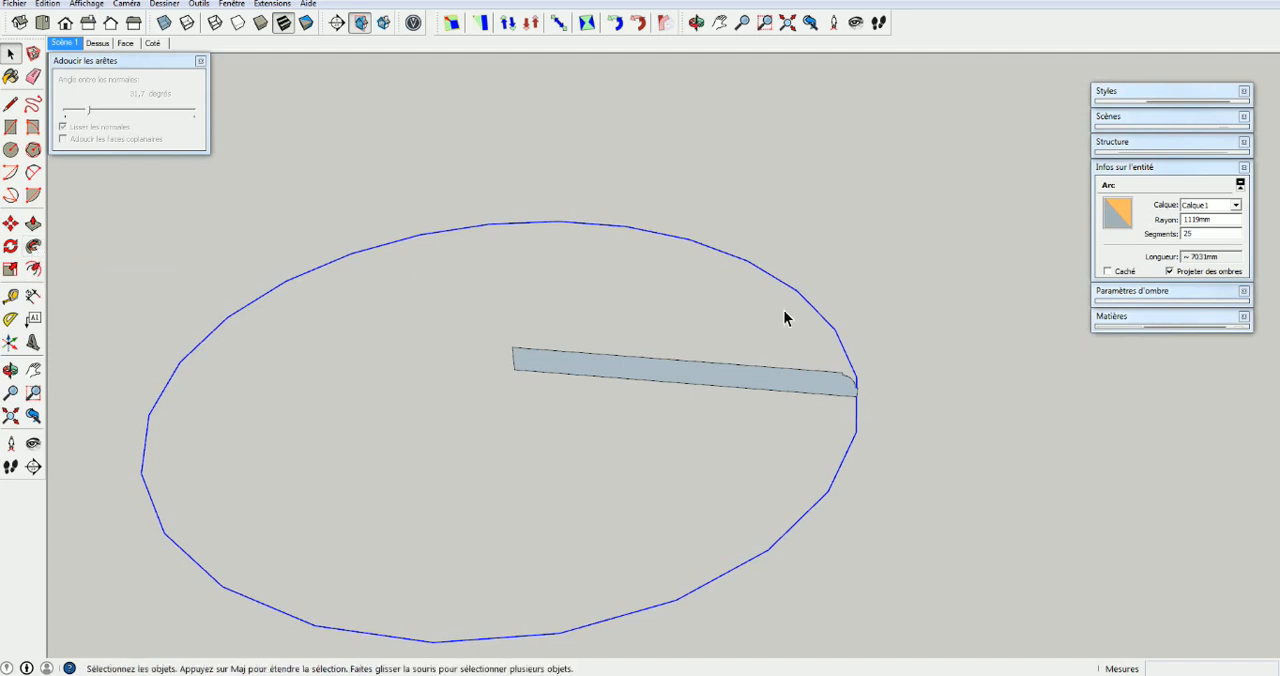
{"action": "left_click", "coordinate": [1194, 236]}
{"action": "left_click_drag", "start_coordinate": [1193, 236], "coordinate": [1178, 243]}
{"action": "type", "text": "80"}
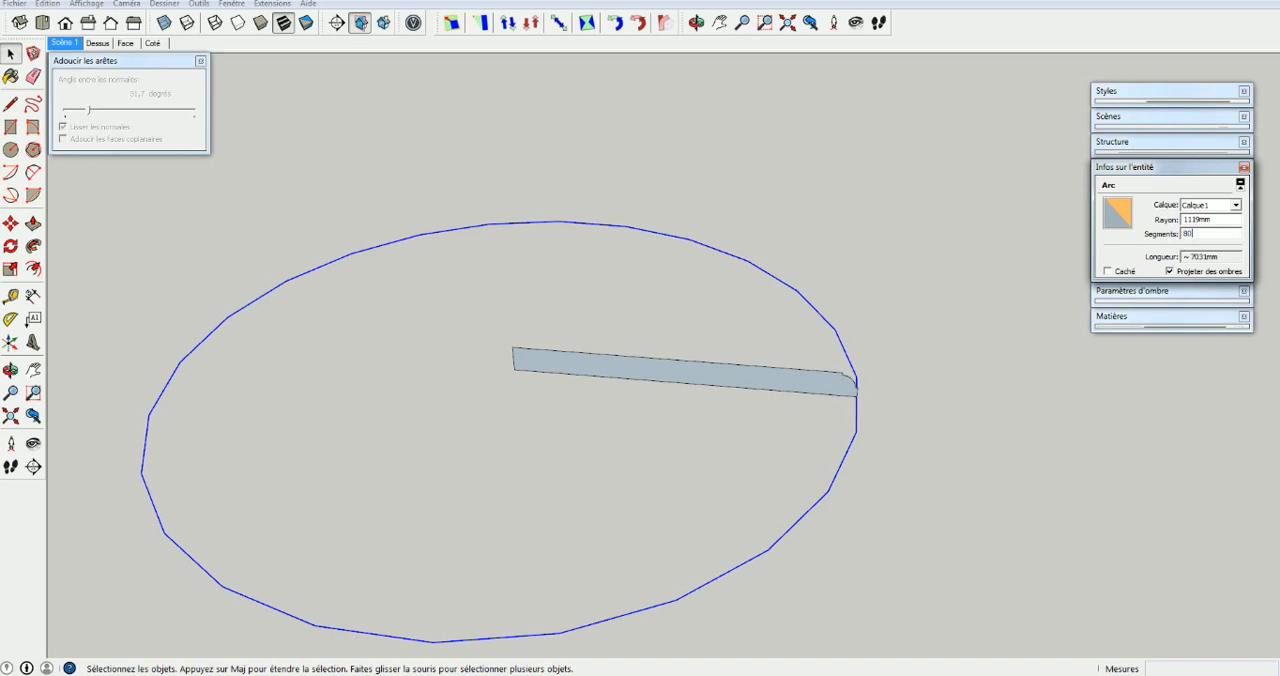
{"action": "key", "text": "Return"}
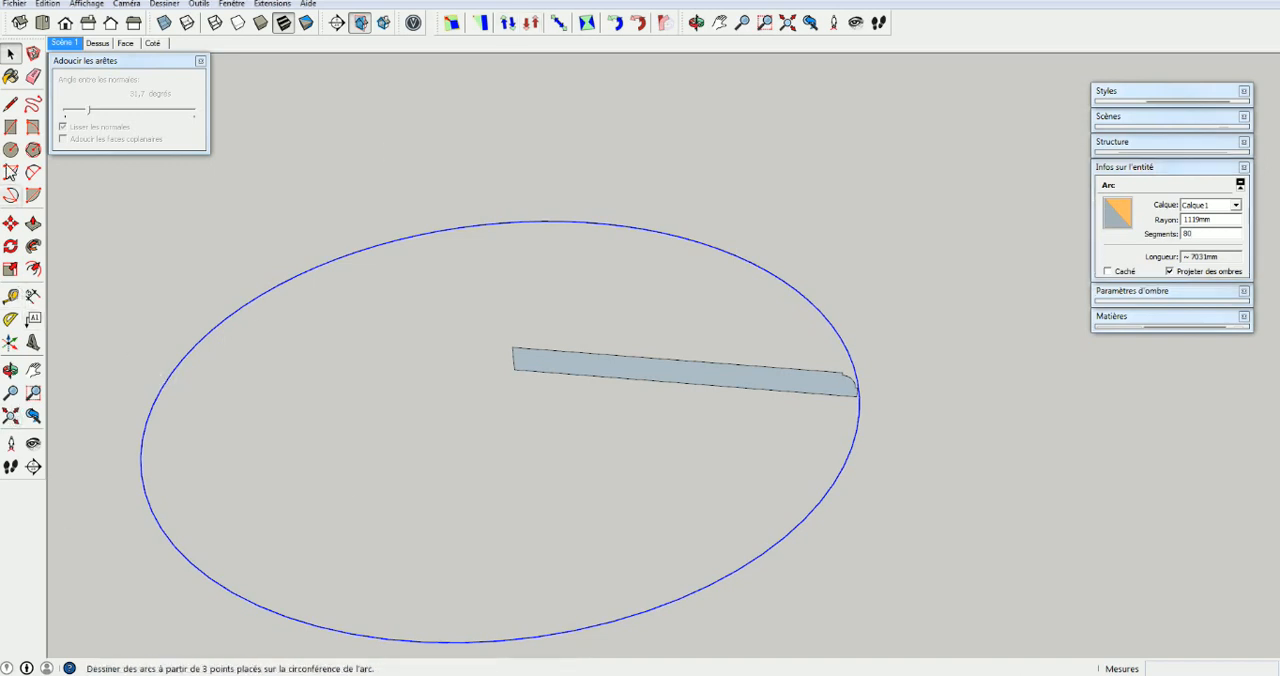
Close the Soften Edges settings and sweep the profile face around the selected circle with Follow Me
{"action": "left_click", "coordinate": [200, 61]}
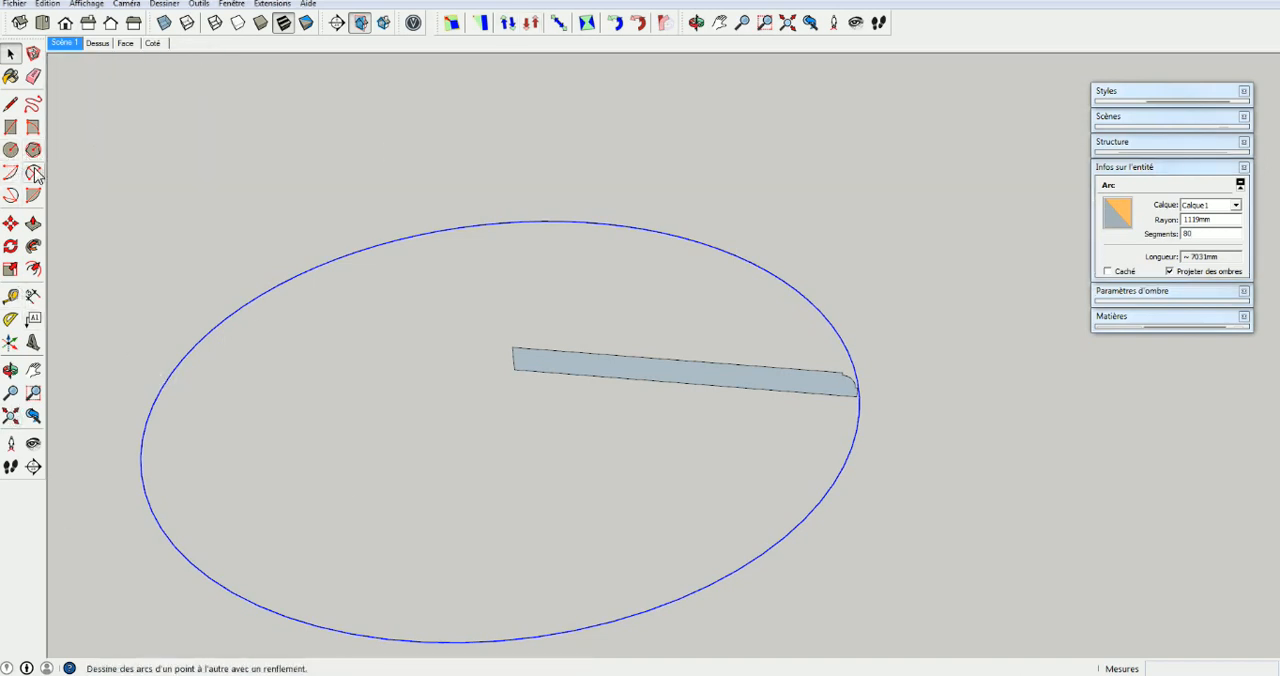
{"action": "left_click", "coordinate": [35, 249]}
{"action": "left_click", "coordinate": [780, 388]}
{"action": "left_click", "coordinate": [632, 428]}
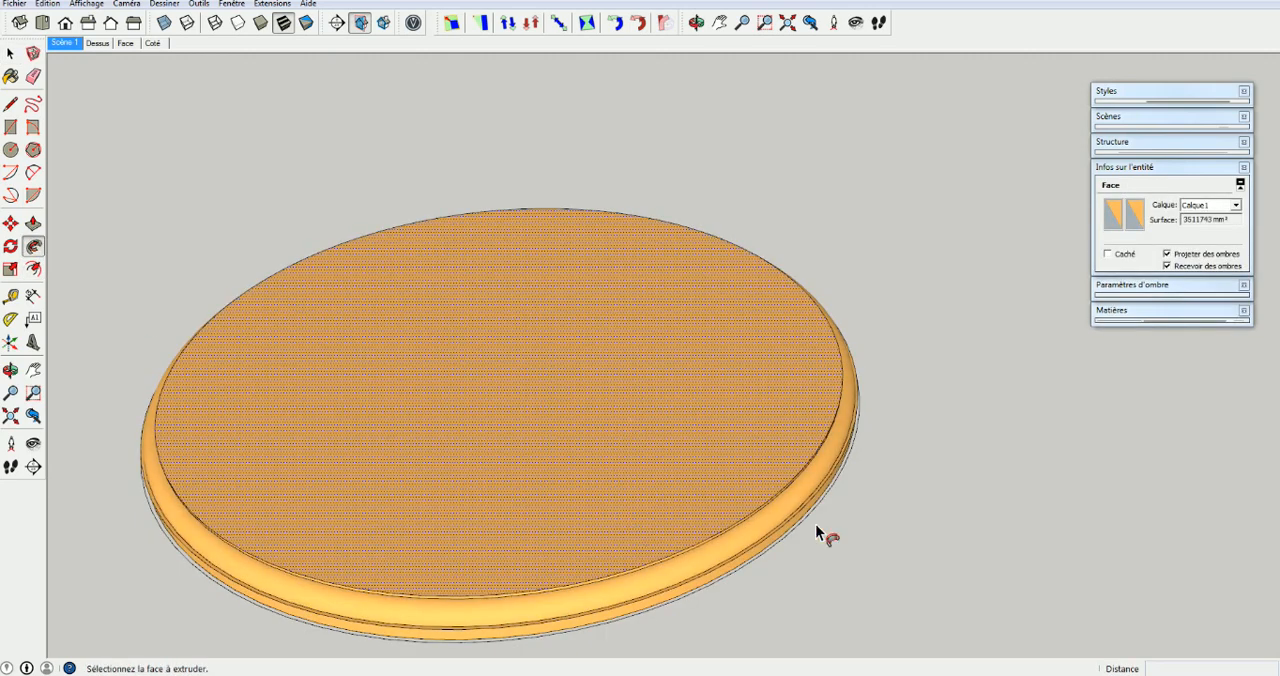
{"action": "middle_click_drag", "start_coordinate": [843, 523], "coordinate": [549, 445]}
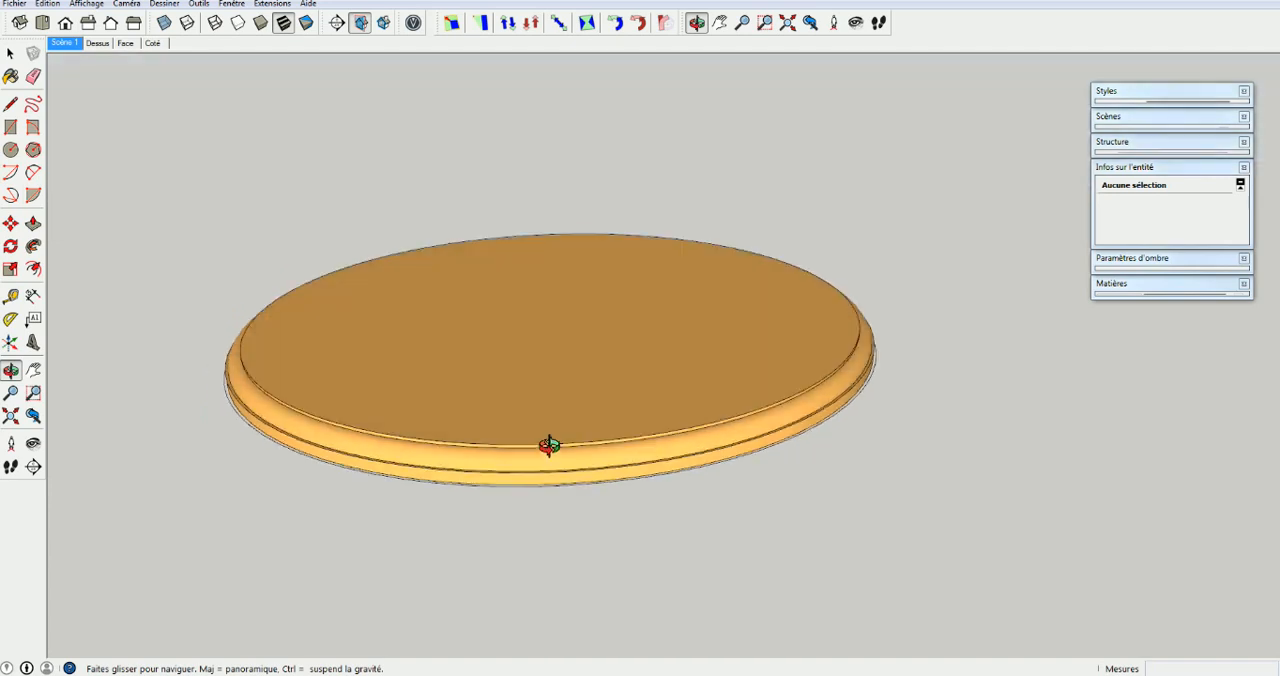
Delete the leftover path circle around the base of the moulded disc
{"action": "key", "text": "p"}
{"action": "scroll", "coordinate": [812, 430], "scroll_direction": "up", "scroll_amount": 4}
{"action": "key", "text": "space"}
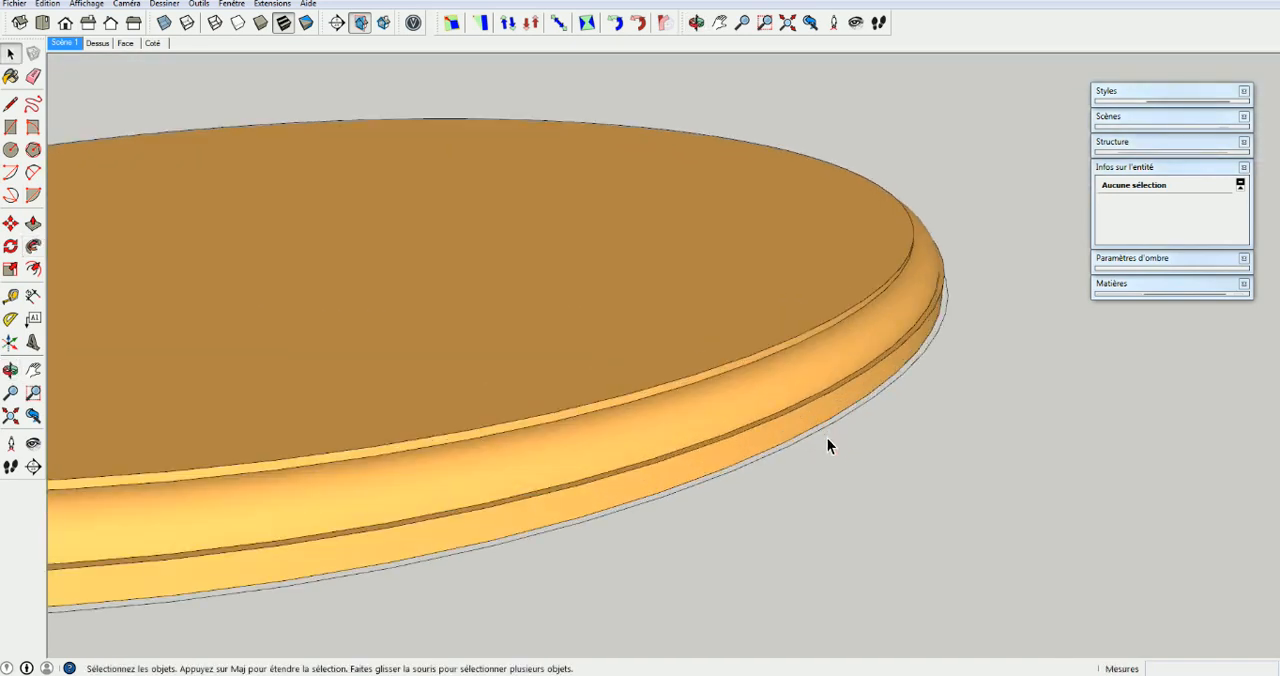
{"action": "middle_click_drag", "start_coordinate": [830, 443], "coordinate": [735, 457]}
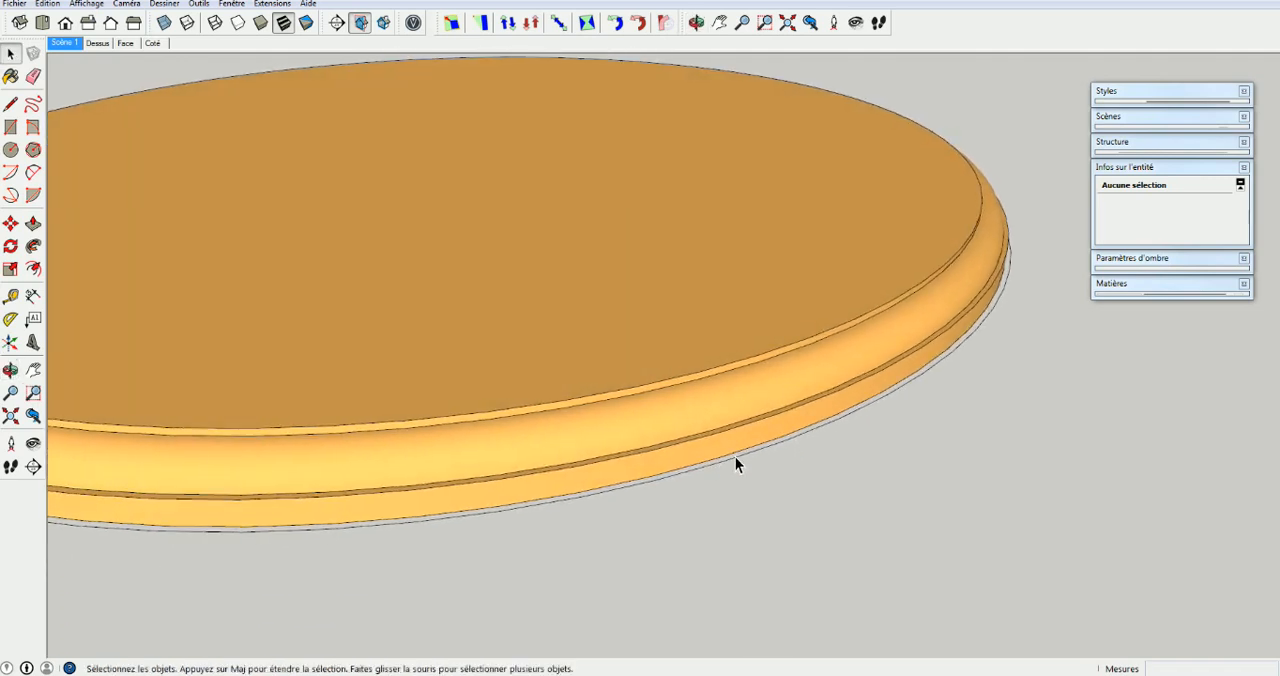
{"action": "left_click", "coordinate": [877, 402]}
{"action": "left_click", "coordinate": [772, 507]}
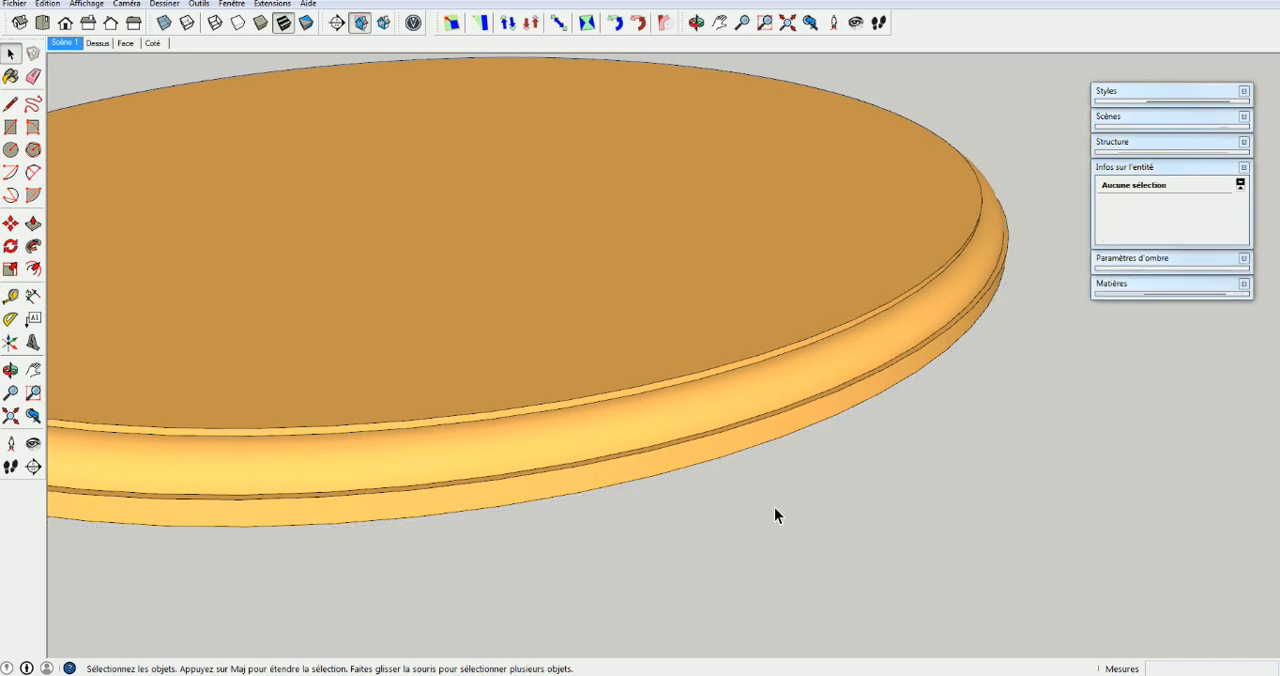